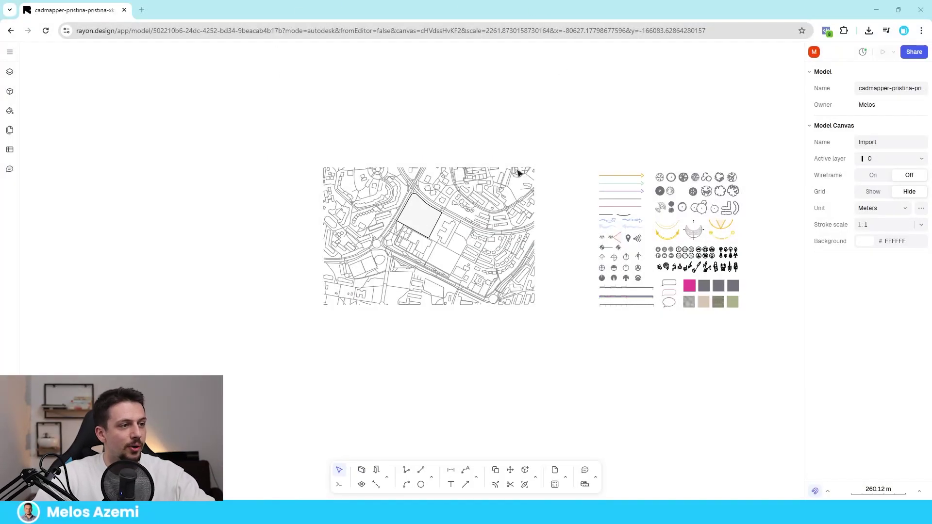
Examine the imported site map, the symbol and texture library beside it, and the plot outline's properties
{"action": "scroll", "coordinate": [485, 204], "scroll_direction": "up", "scroll_amount": 5}
{"action": "middle_click_drag", "start_coordinate": [333, 244], "coordinate": [503, 208]}
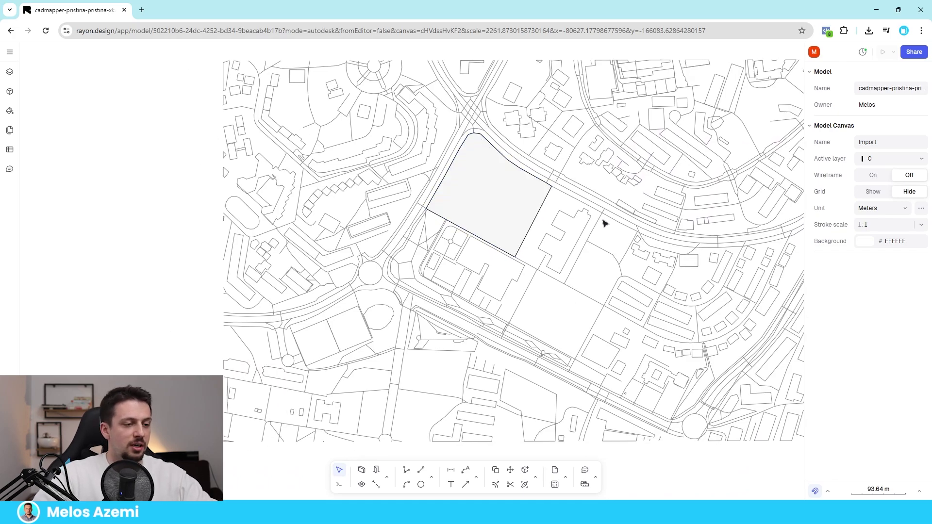
{"action": "scroll", "coordinate": [391, 258], "scroll_direction": "down", "scroll_amount": 5}
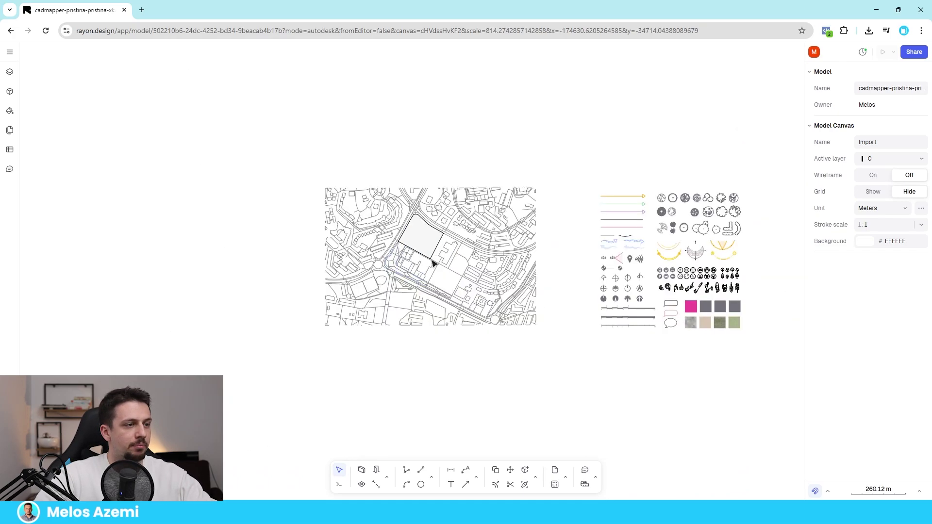
{"action": "scroll", "coordinate": [427, 213], "scroll_direction": "up", "scroll_amount": 3}
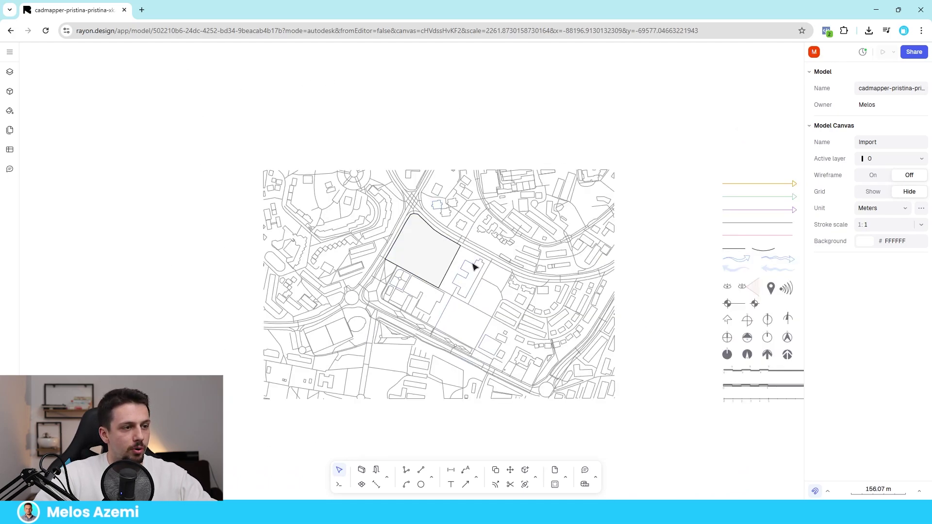
{"action": "scroll", "coordinate": [413, 265], "scroll_direction": "up", "scroll_amount": 6}
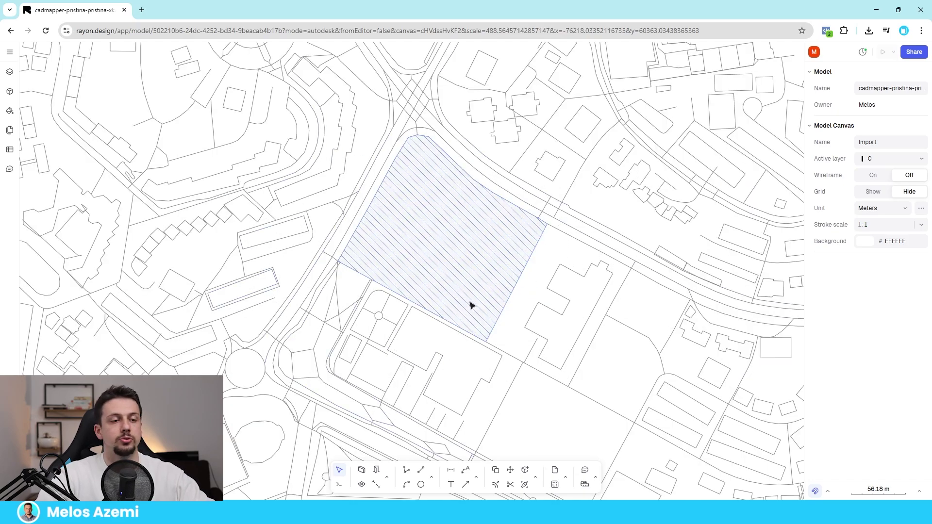
{"action": "scroll", "coordinate": [469, 305], "scroll_direction": "down", "scroll_amount": 6}
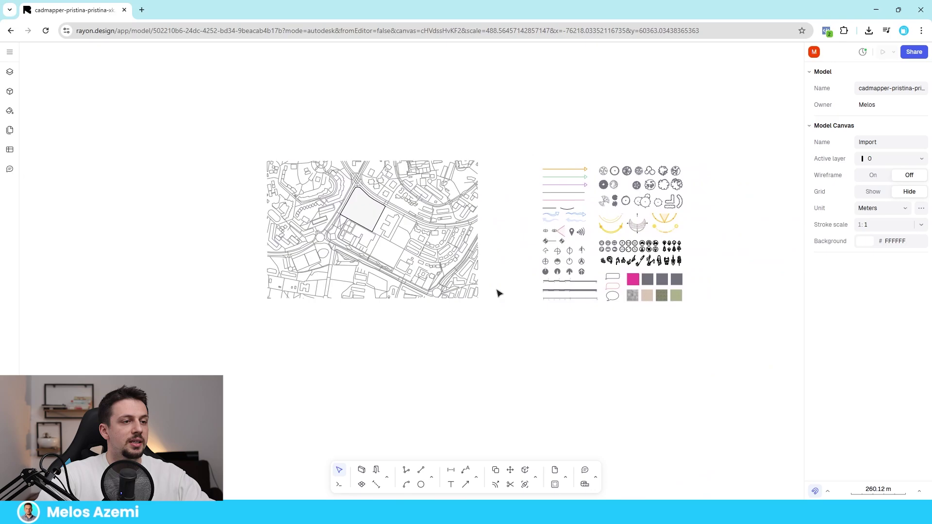
{"action": "scroll", "coordinate": [687, 235], "scroll_direction": "up", "scroll_amount": 3}
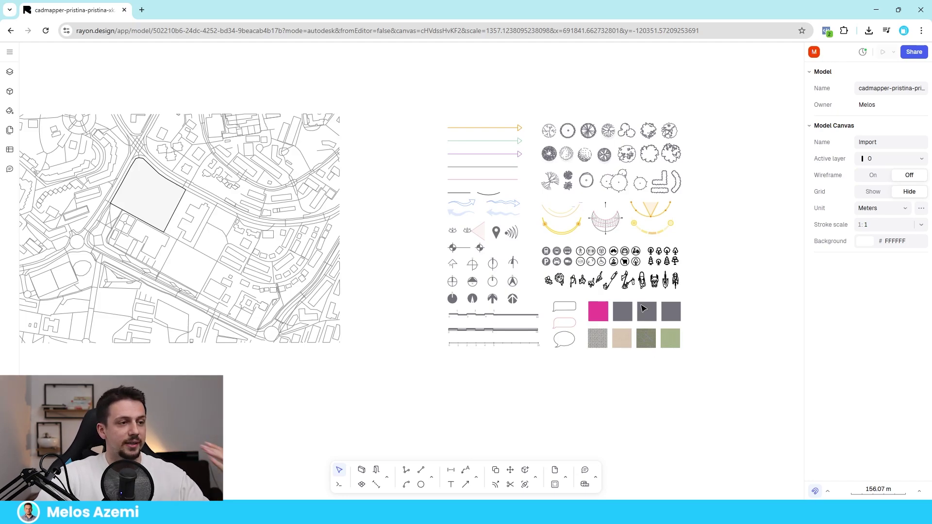
{"action": "scroll", "coordinate": [657, 264], "scroll_direction": "up", "scroll_amount": 6}
{"action": "middle_click_drag", "start_coordinate": [422, 208], "coordinate": [630, 211]}
{"action": "scroll", "coordinate": [630, 210], "scroll_direction": "down", "scroll_amount": 5}
{"action": "mouse_move", "coordinate": [231, 166]}
{"action": "middle_mouse_down"}
{"action": "mouse_move", "coordinate": [440, 270]}
{"action": "mouse_move", "coordinate": [424, 193]}
{"action": "mouse_move", "coordinate": [439, 160]}
{"action": "middle_mouse_up"}
{"action": "left_click", "coordinate": [439, 160]}
{"action": "scroll", "coordinate": [505, 325], "scroll_direction": "up", "scroll_amount": 3}
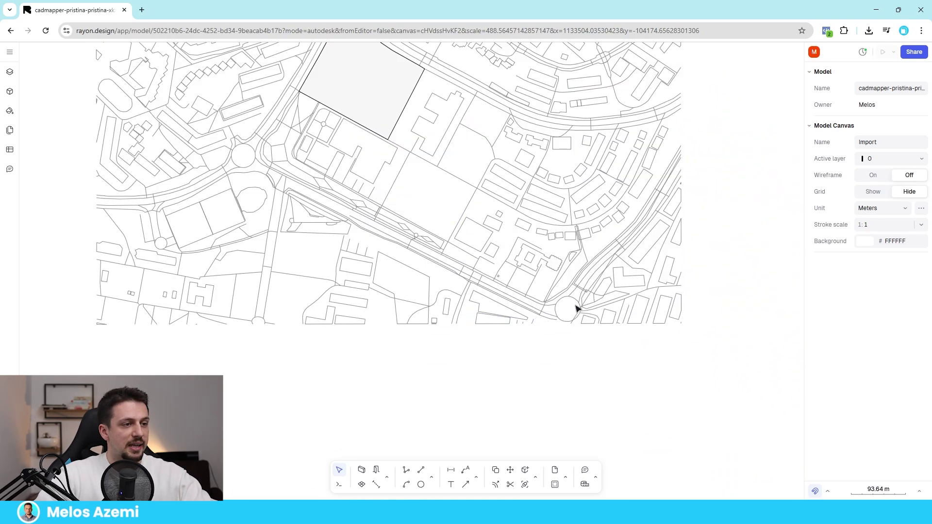
{"action": "scroll", "coordinate": [576, 309], "scroll_direction": "up", "scroll_amount": 3}
{"action": "scroll", "coordinate": [401, 283], "scroll_direction": "down", "scroll_amount": 3}
{"action": "middle_click_drag", "start_coordinate": [401, 283], "coordinate": [445, 374]}
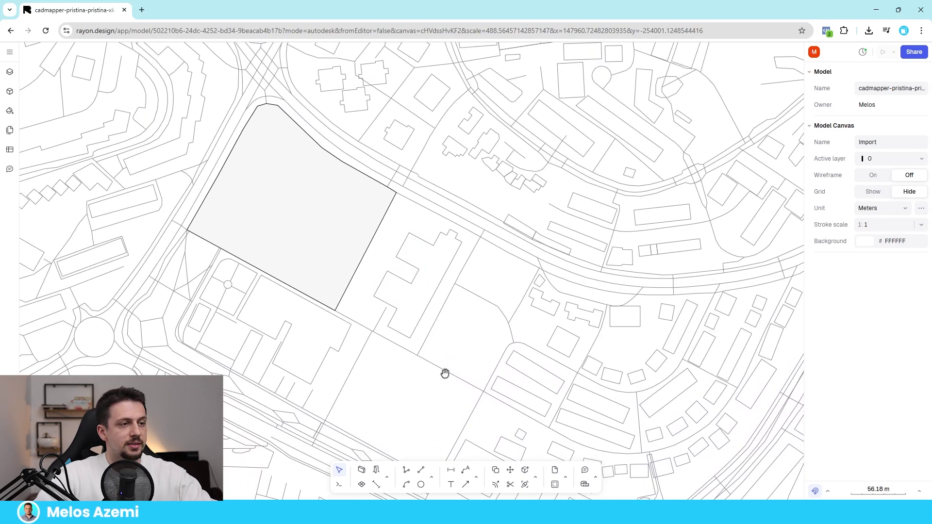
{"action": "scroll", "coordinate": [470, 263], "scroll_direction": "down", "scroll_amount": 5}
{"action": "scroll", "coordinate": [432, 279], "scroll_direction": "up", "scroll_amount": 3}
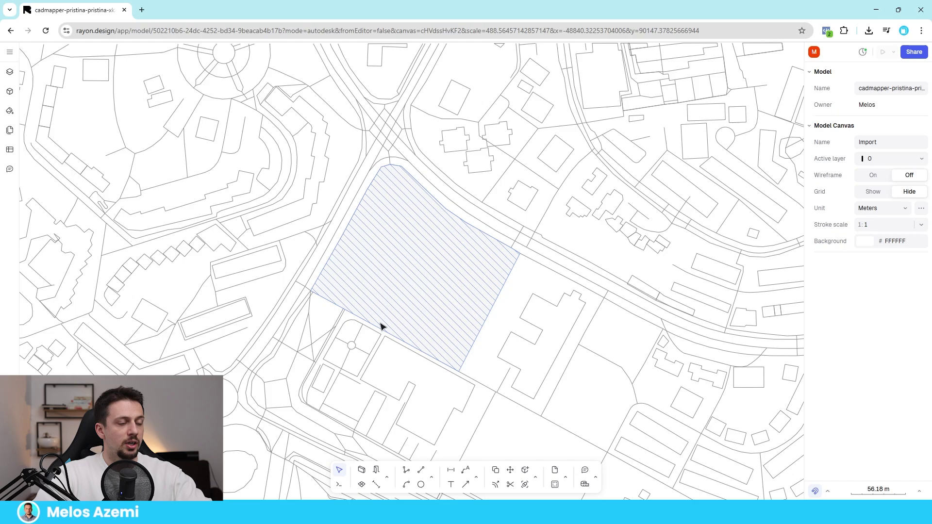
{"action": "left_click", "coordinate": [392, 309]}
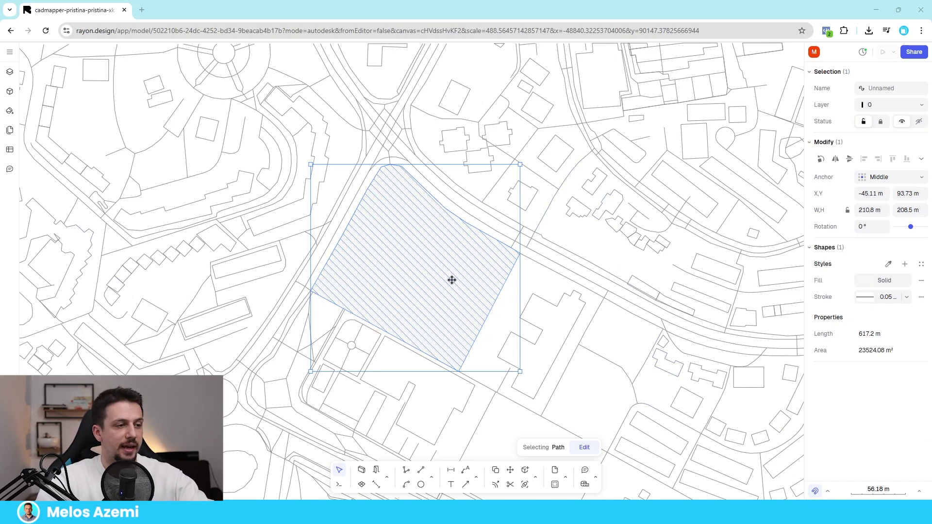
{"action": "scroll", "coordinate": [452, 280], "scroll_direction": "down", "scroll_amount": 3}
{"action": "left_click", "coordinate": [191, 274]}
{"action": "scroll", "coordinate": [416, 226], "scroll_direction": "up", "scroll_amount": 3}
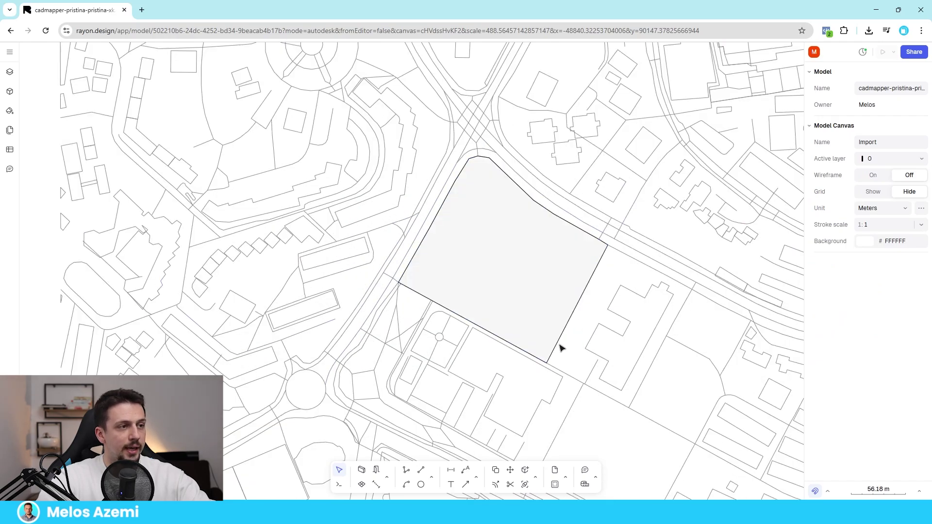
Change the central plot's fill from solid to a hatch with the Oblique Compact pattern
{"action": "left_click", "coordinate": [516, 242]}
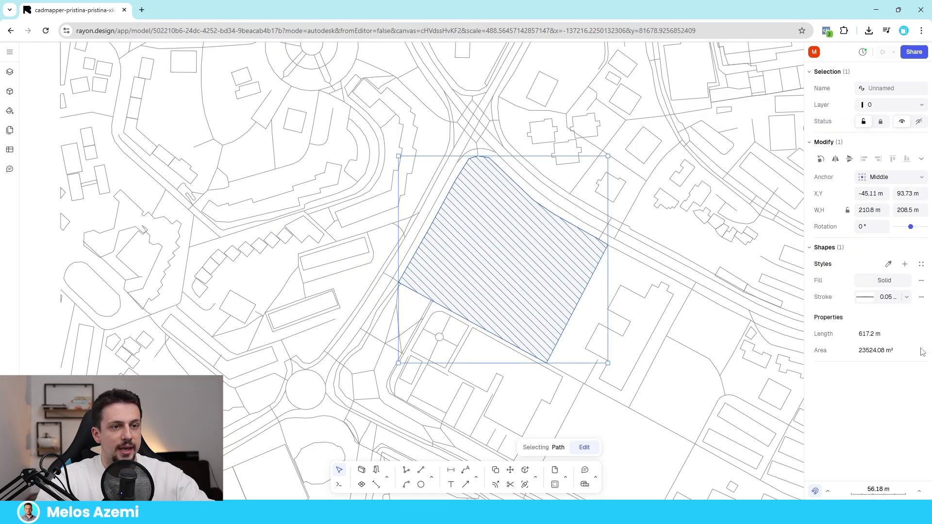
{"action": "left_click", "coordinate": [879, 281]}
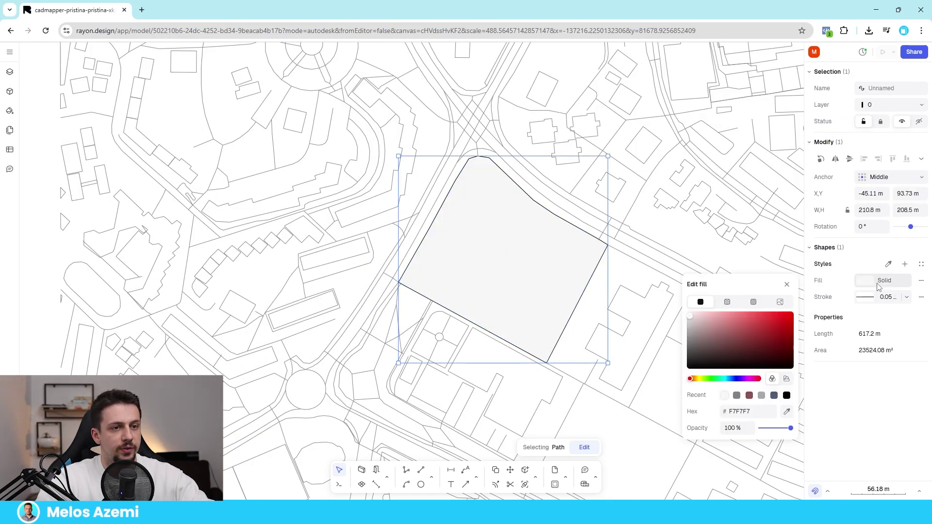
{"action": "left_click", "coordinate": [753, 306]}
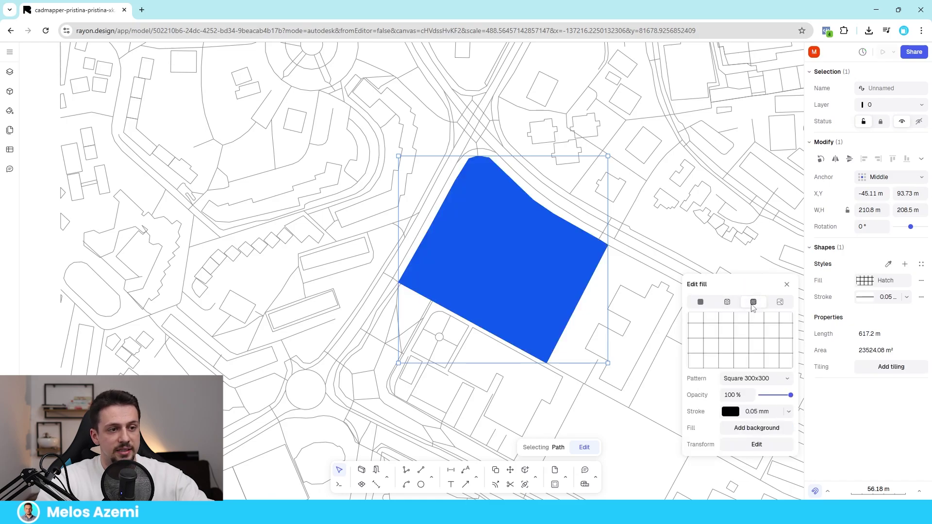
{"action": "left_click", "coordinate": [764, 378]}
{"action": "left_click", "coordinate": [733, 220]}
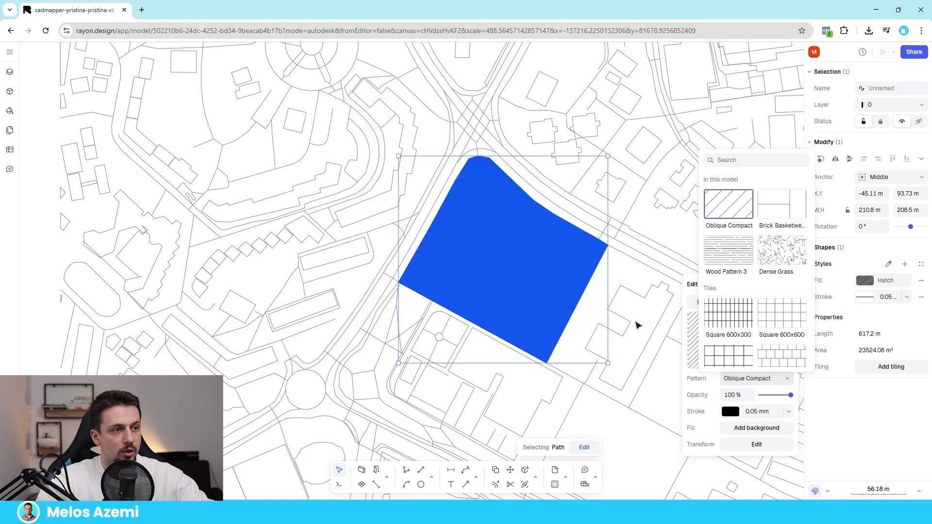
Open the plot hatch's transform settings, set the scale to 9 and try a rotated line direction
{"action": "scroll", "coordinate": [546, 296], "scroll_direction": "up", "scroll_amount": 5}
{"action": "scroll", "coordinate": [553, 292], "scroll_direction": "down", "scroll_amount": 1}
{"action": "scroll", "coordinate": [539, 368], "scroll_direction": "up", "scroll_amount": 1}
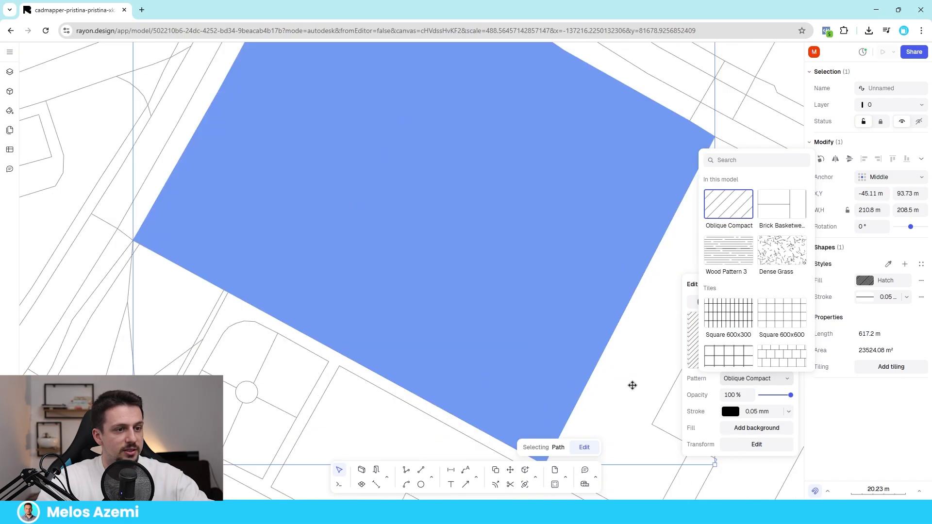
{"action": "left_click", "coordinate": [776, 441]}
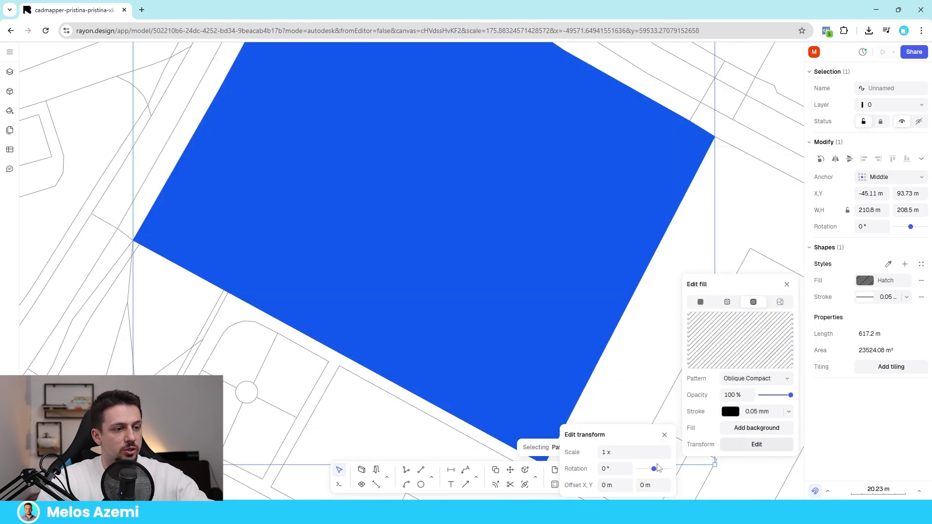
{"action": "left_click", "coordinate": [638, 452]}
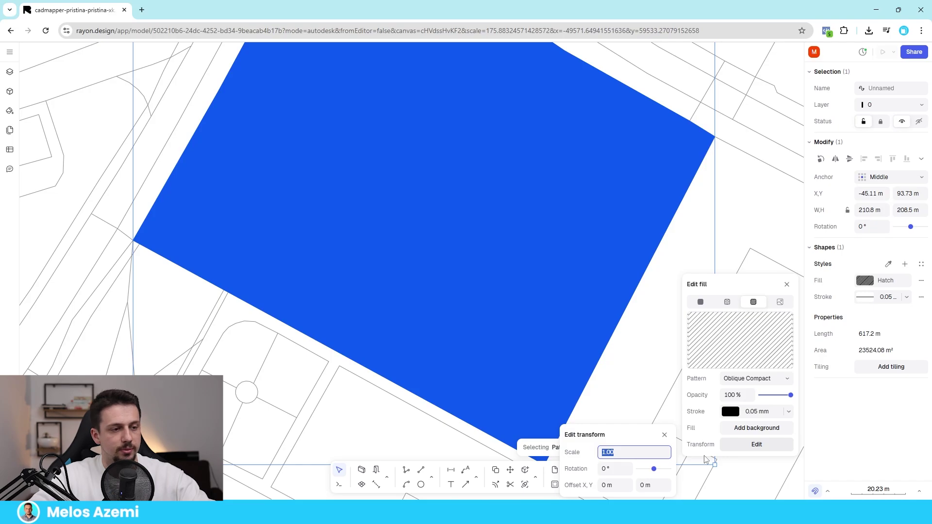
{"action": "type", "text": "9"}
{"action": "key", "text": "Return"}
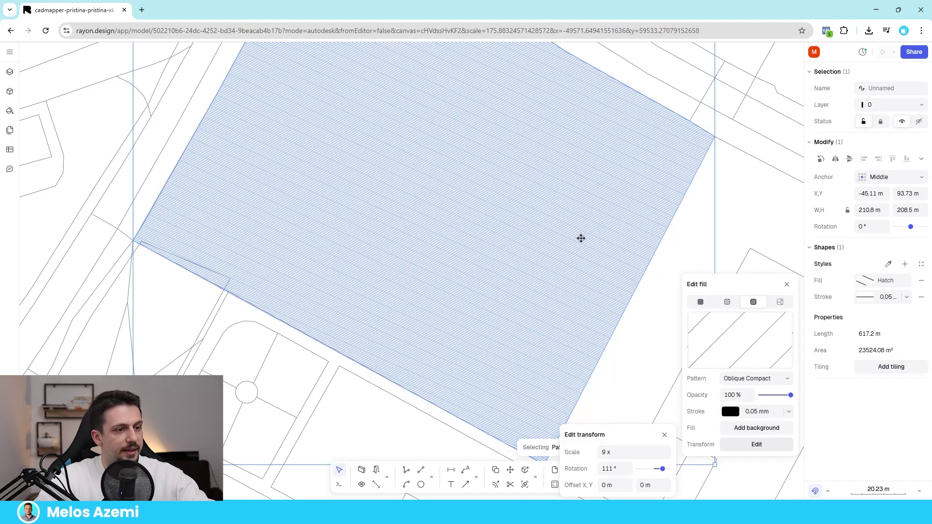
{"action": "left_click_drag", "start_coordinate": [654, 469], "coordinate": [663, 471]}
Set the plot hatch's scale to 60 and its rotation to 76°
{"action": "left_click", "coordinate": [629, 451]}
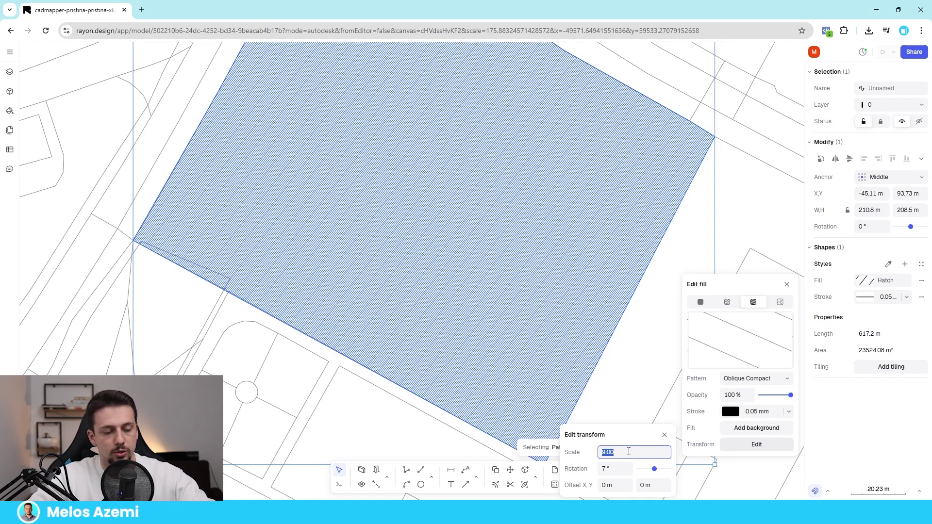
{"action": "type", "text": "60"}
{"action": "key", "text": "Return"}
{"action": "scroll", "coordinate": [526, 253], "scroll_direction": "down", "scroll_amount": 8}
{"action": "scroll", "coordinate": [526, 263], "scroll_direction": "up", "scroll_amount": 4}
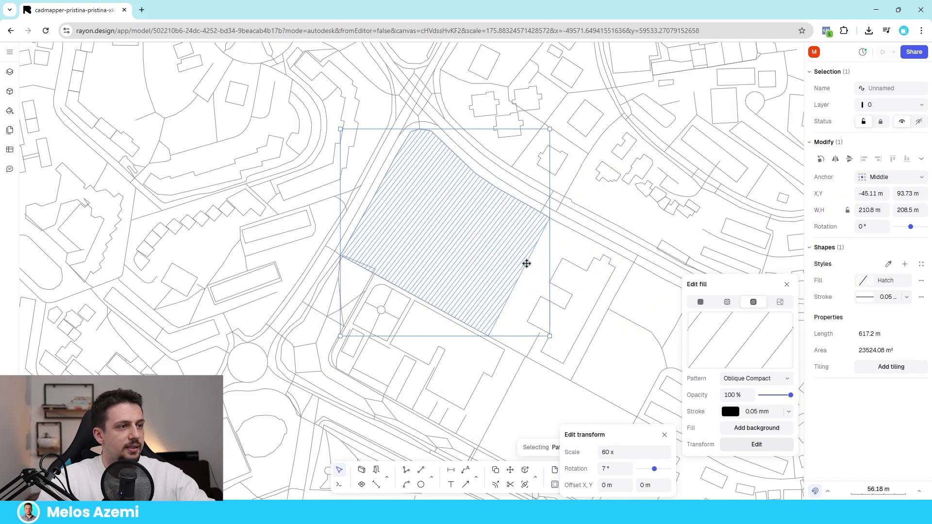
{"action": "left_click_drag", "start_coordinate": [655, 469], "coordinate": [661, 474]}
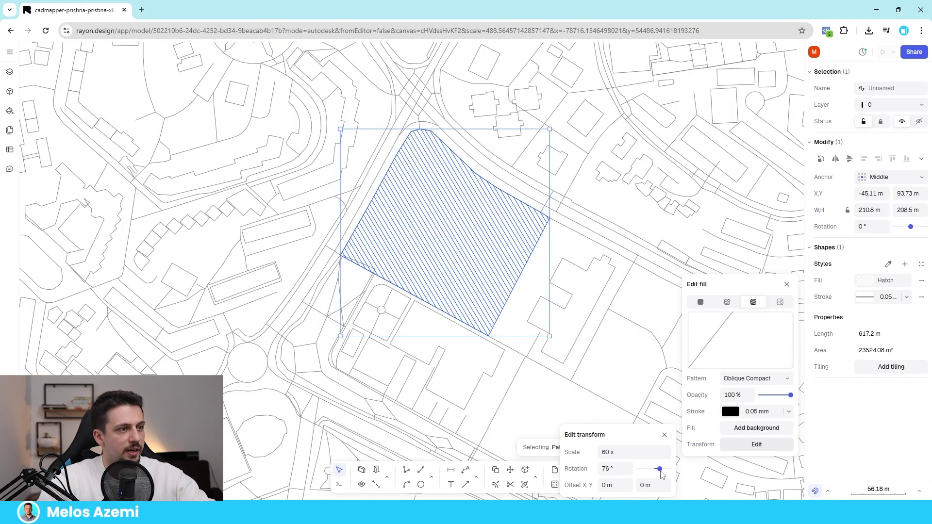
Set the plot hatch's stroke color to light pink FFB7B7 and deselect the plot
{"action": "left_click", "coordinate": [730, 414]}
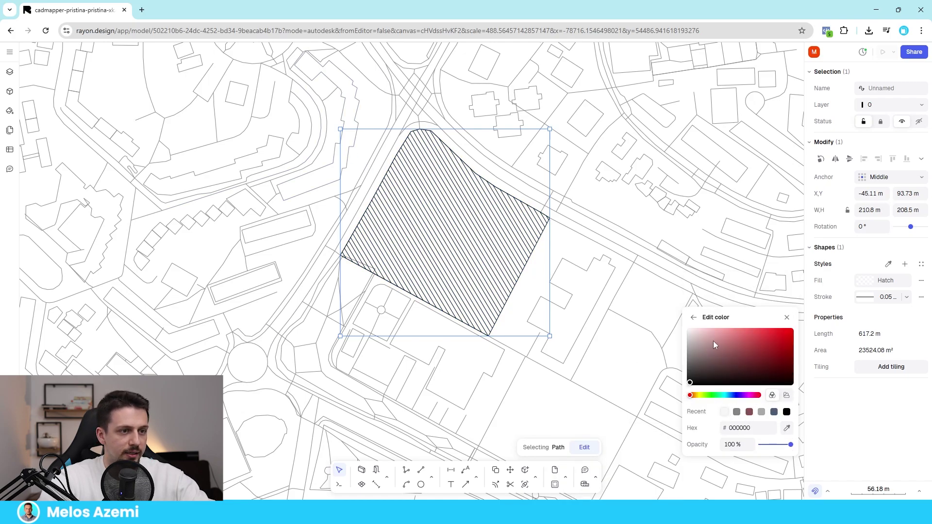
{"action": "scroll", "coordinate": [500, 307], "scroll_direction": "down", "scroll_amount": 5}
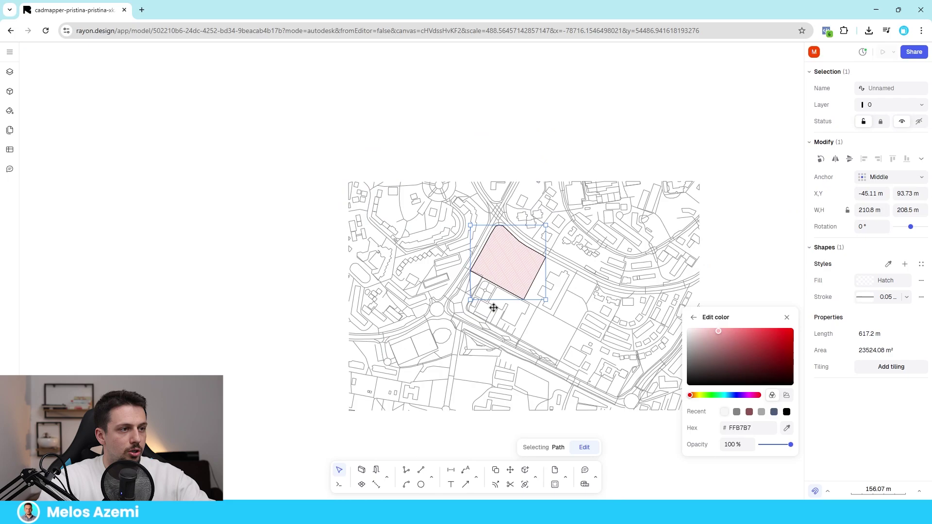
{"action": "left_click", "coordinate": [548, 241]}
Place a copy of the location icon from the symbol library in the middle of the hatched plot
{"action": "scroll", "coordinate": [548, 241], "scroll_direction": "up", "scroll_amount": 5}
{"action": "scroll", "coordinate": [488, 246], "scroll_direction": "down", "scroll_amount": 10}
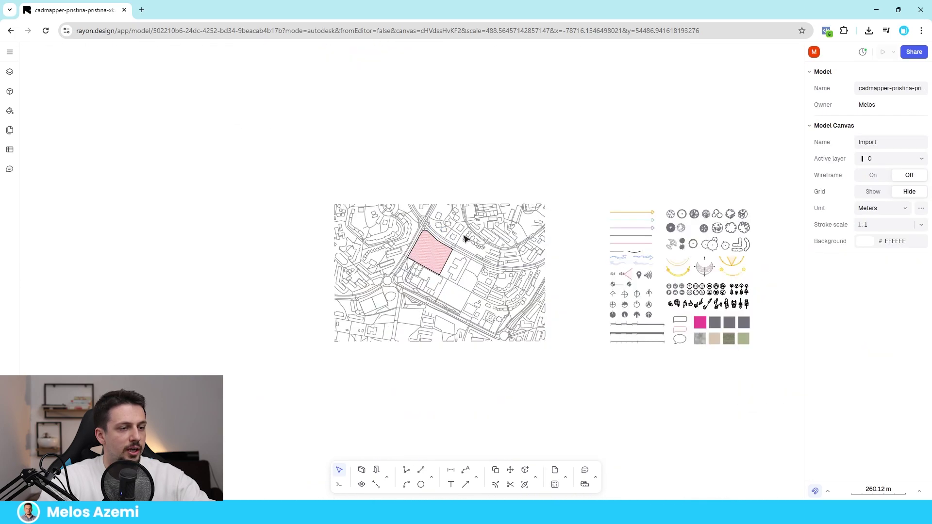
{"action": "left_click", "coordinate": [653, 335]}
{"action": "left_click", "coordinate": [592, 282]}
{"action": "scroll", "coordinate": [635, 287], "scroll_direction": "up", "scroll_amount": 3}
{"action": "left_click", "coordinate": [636, 264]}
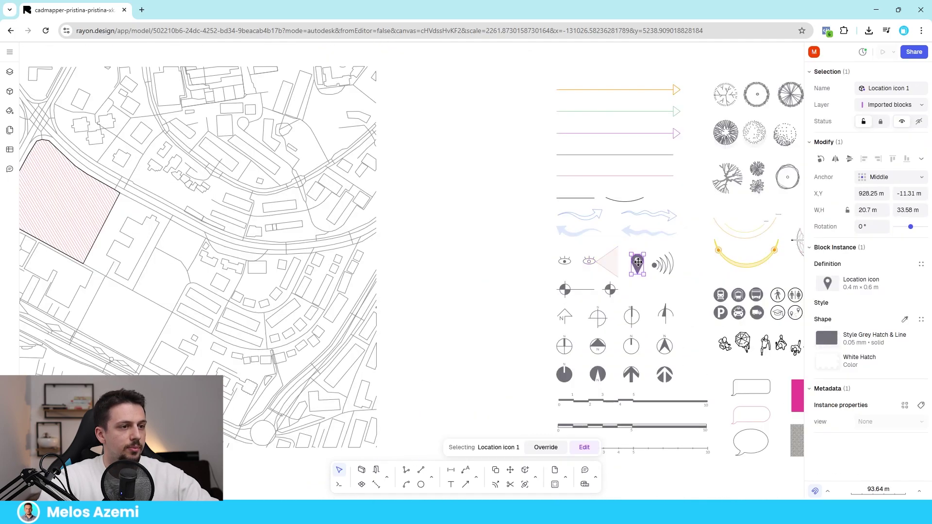
{"action": "mouse_move", "coordinate": [642, 271]}
{"action": "left_mouse_down"}
{"action": "mouse_move", "coordinate": [189, 243]}
{"action": "mouse_move", "coordinate": [64, 201]}
{"action": "left_mouse_up"}
{"action": "scroll", "coordinate": [505, 211], "scroll_direction": "down", "scroll_amount": 5}
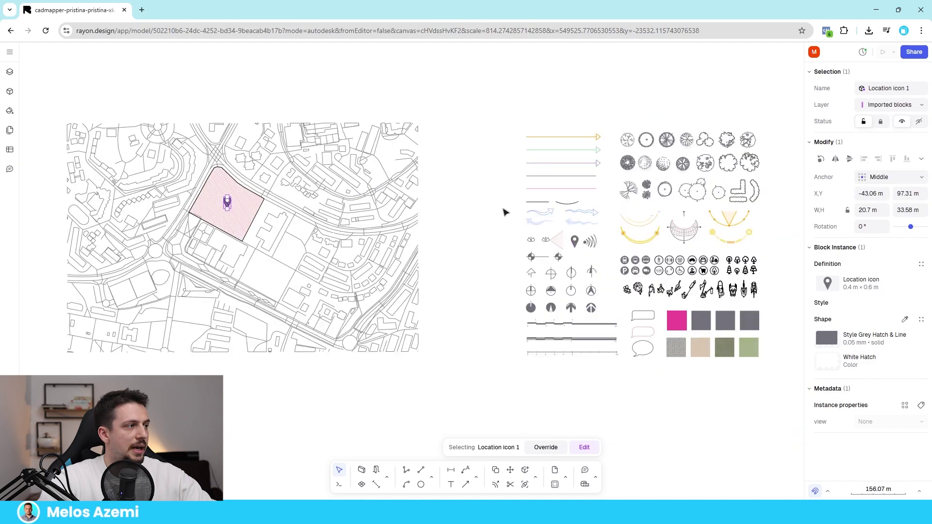
{"action": "scroll", "coordinate": [119, 211], "scroll_direction": "up", "scroll_amount": 2}
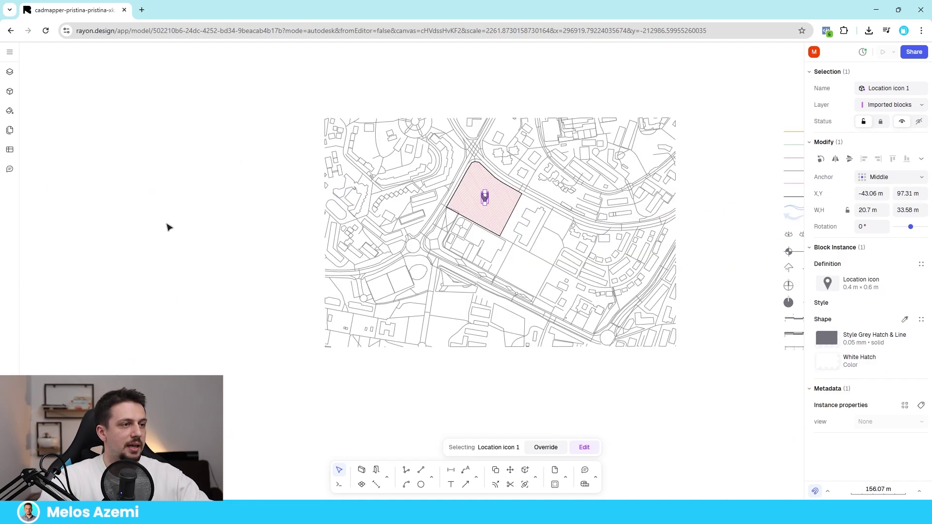
{"action": "left_click", "coordinate": [166, 225]}
Select the major_roads lines of the curved road west of the roundabout
{"action": "scroll", "coordinate": [493, 168], "scroll_direction": "up", "scroll_amount": 4}
{"action": "scroll", "coordinate": [629, 284], "scroll_direction": "down", "scroll_amount": 3}
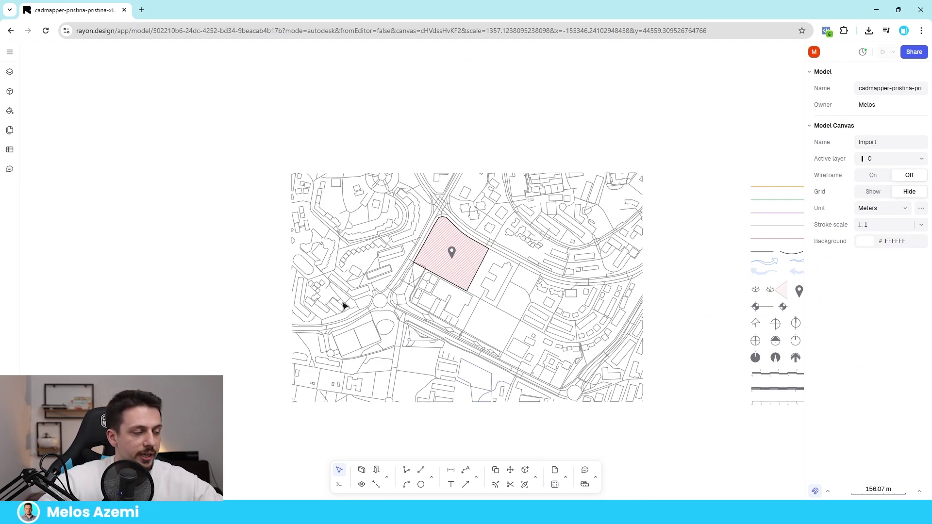
{"action": "scroll", "coordinate": [391, 308], "scroll_direction": "up", "scroll_amount": 3}
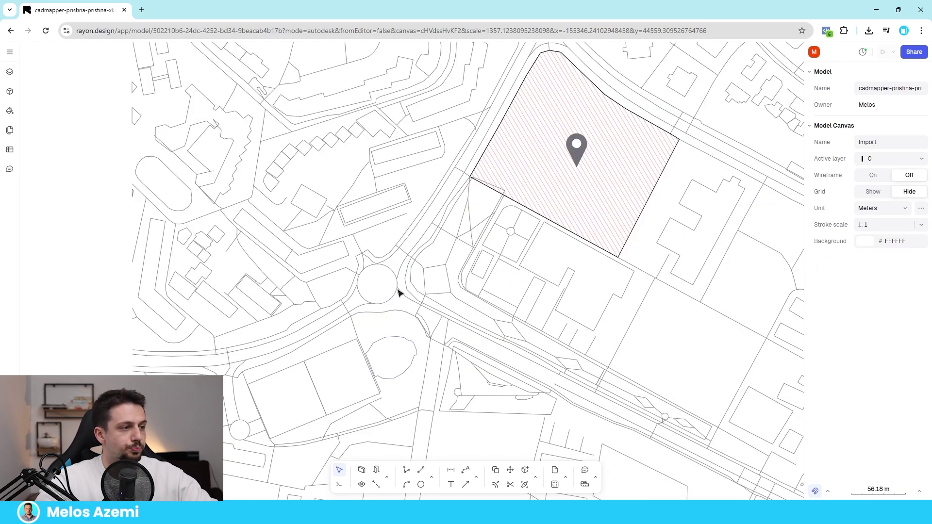
{"action": "left_click", "coordinate": [202, 367]}
{"action": "left_click", "coordinate": [211, 356], "text": "shift"}
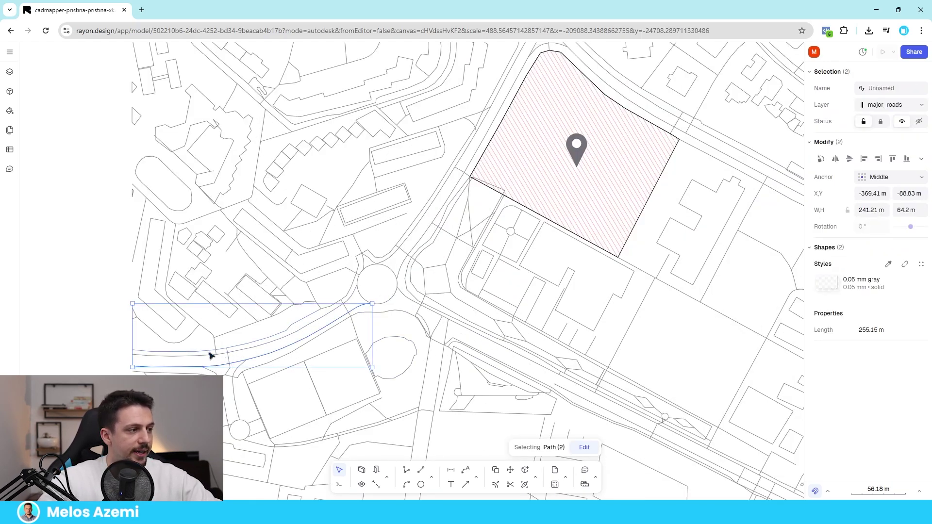
{"action": "left_click", "coordinate": [235, 350], "text": "shift"}
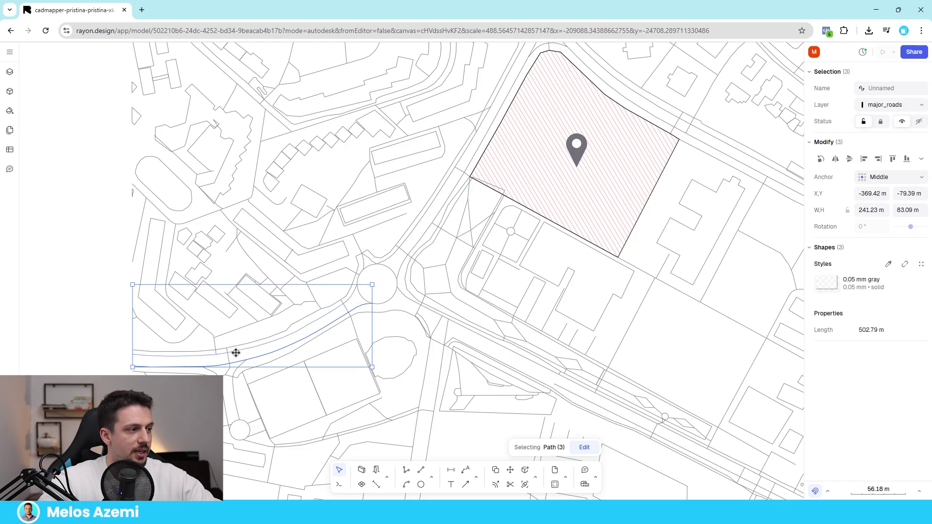
Add the roundabout's outline and the major_roads lines leading northeast and southeast from it to the selection
{"action": "scroll", "coordinate": [366, 275], "scroll_direction": "up", "scroll_amount": 3}
{"action": "left_click", "coordinate": [348, 297], "text": "shift"}
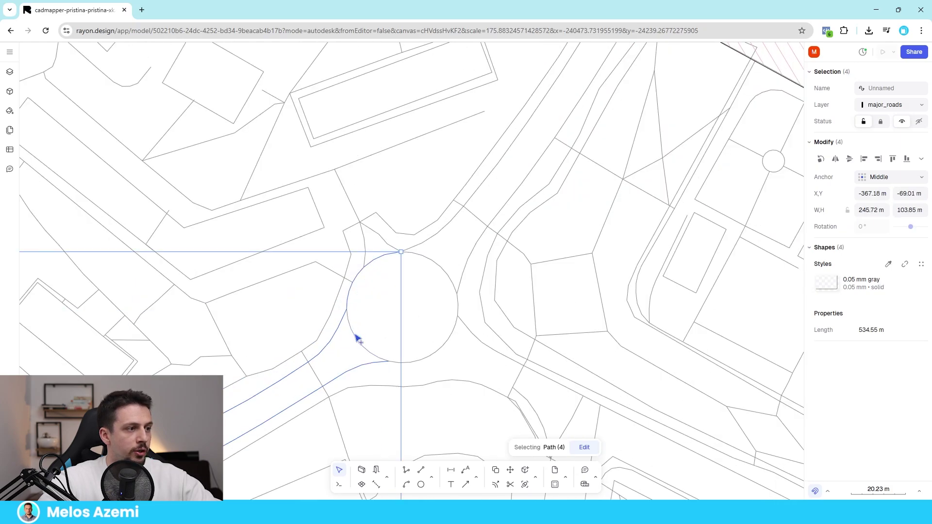
{"action": "left_click", "coordinate": [413, 366], "text": "shift"}
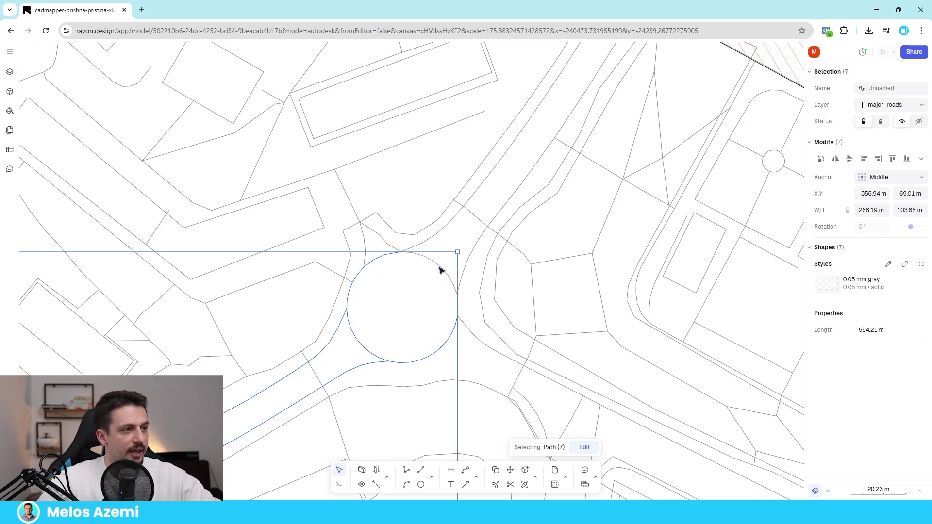
{"action": "left_click", "coordinate": [426, 243], "text": "shift"}
{"action": "left_click", "coordinate": [472, 262], "text": "shift"}
{"action": "left_click", "coordinate": [470, 332], "text": "shift"}
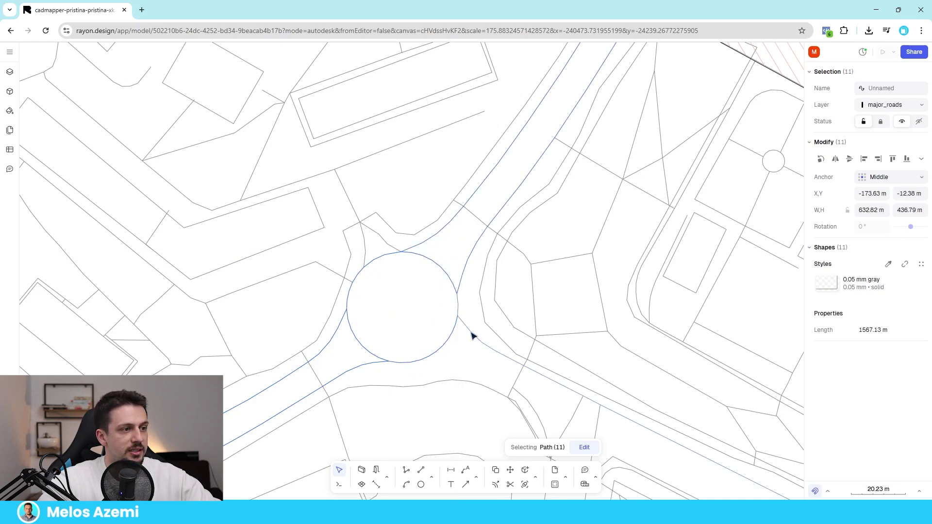
Add the major_roads lines around the plot's northern corner and along its northeastern side to the selection
{"action": "scroll", "coordinate": [471, 335], "scroll_direction": "down", "scroll_amount": 5}
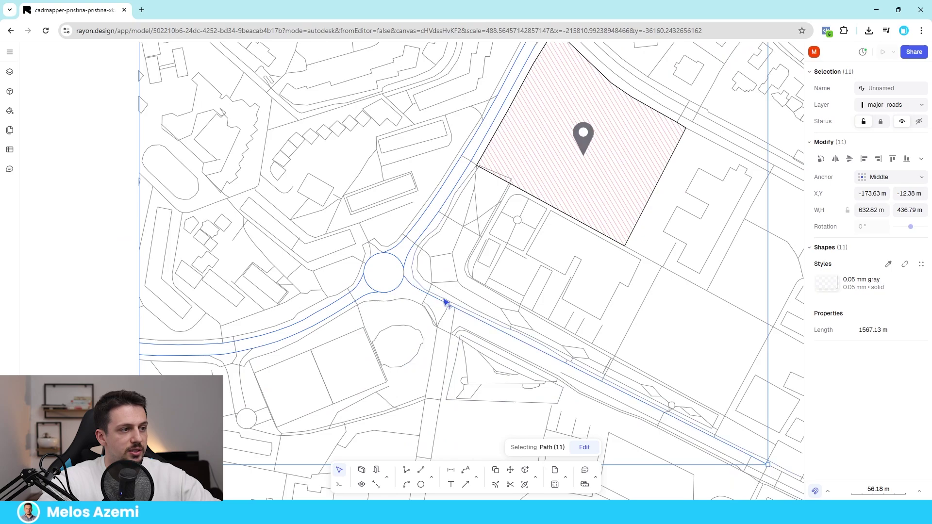
{"action": "scroll", "coordinate": [446, 296], "scroll_direction": "down", "scroll_amount": 3}
{"action": "scroll", "coordinate": [516, 136], "scroll_direction": "up", "scroll_amount": 4}
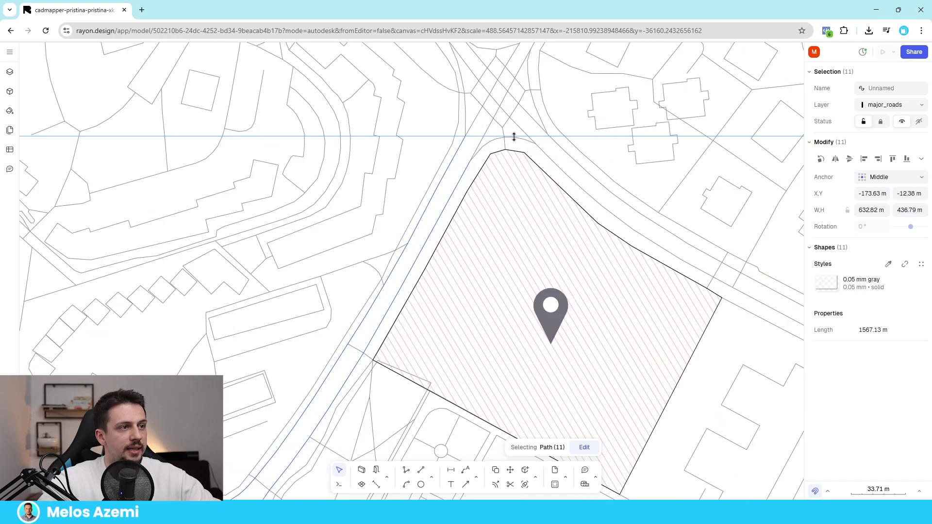
{"action": "left_click", "coordinate": [468, 131], "text": "shift"}
{"action": "scroll", "coordinate": [467, 131], "scroll_direction": "down", "scroll_amount": 4}
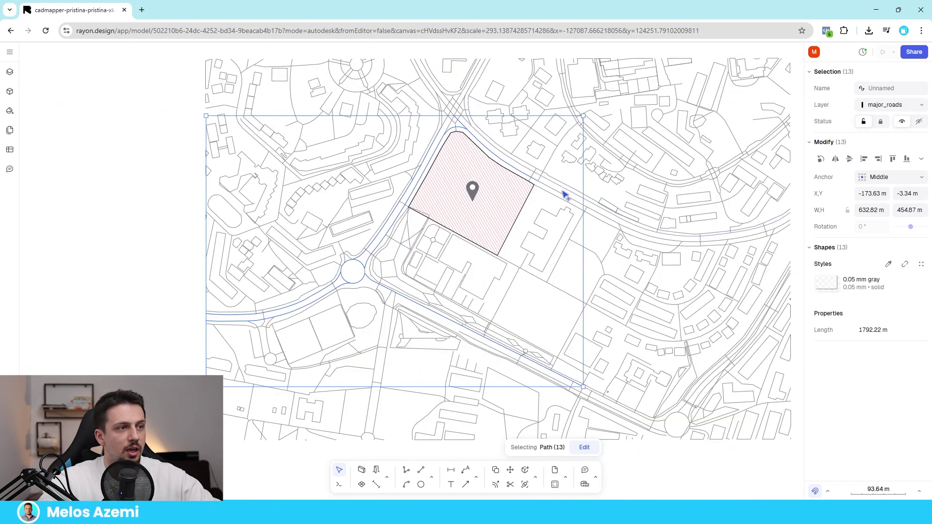
{"action": "left_click", "coordinate": [557, 194], "text": "shift"}
Detach the shared style from the selected roads and set their stroke to 4 mm at a stroke scale of 1:400
{"action": "scroll", "coordinate": [430, 152], "scroll_direction": "down", "scroll_amount": 4}
{"action": "scroll", "coordinate": [430, 239], "scroll_direction": "up", "scroll_amount": 3}
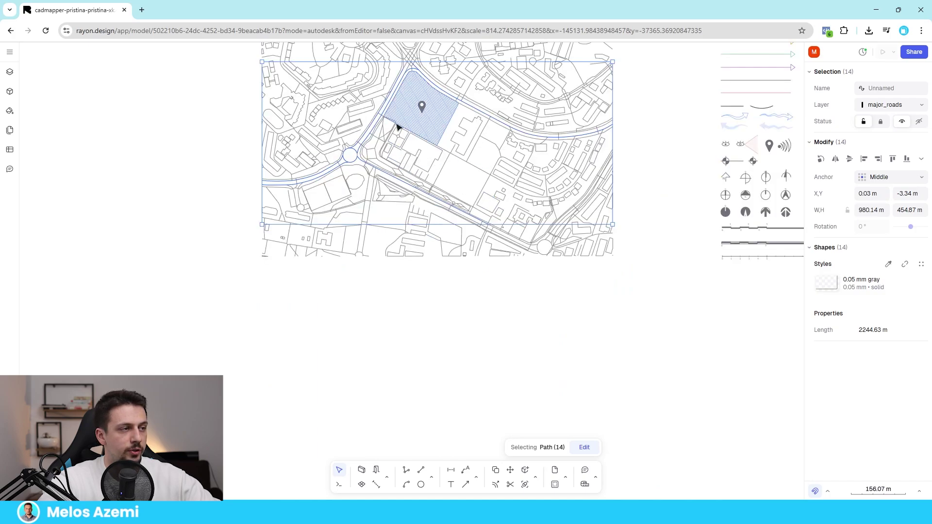
{"action": "middle_click_drag", "start_coordinate": [219, 128], "coordinate": [251, 208]}
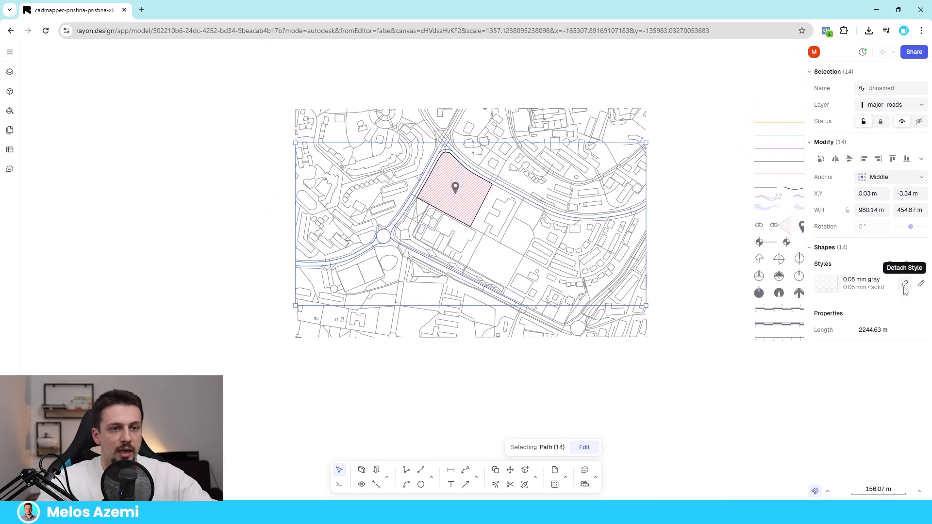
{"action": "left_click", "coordinate": [904, 285]}
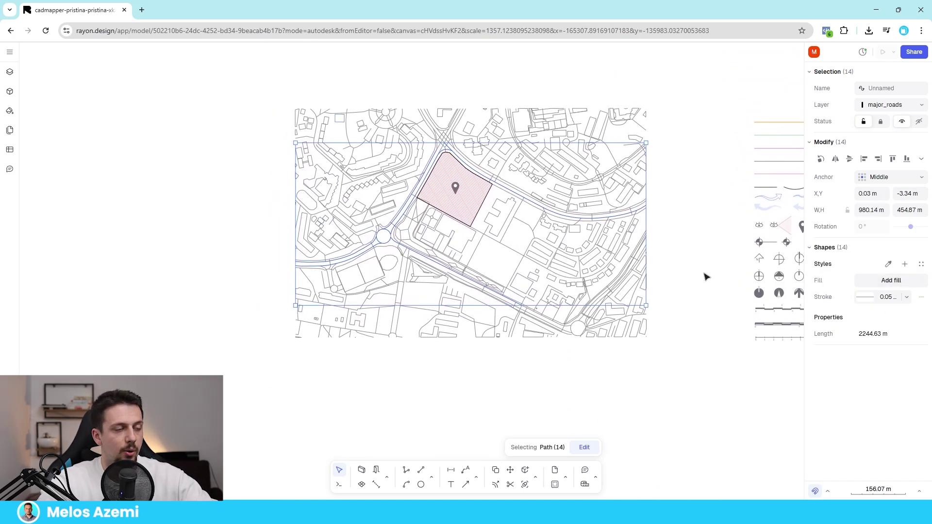
{"action": "left_click", "coordinate": [905, 297]}
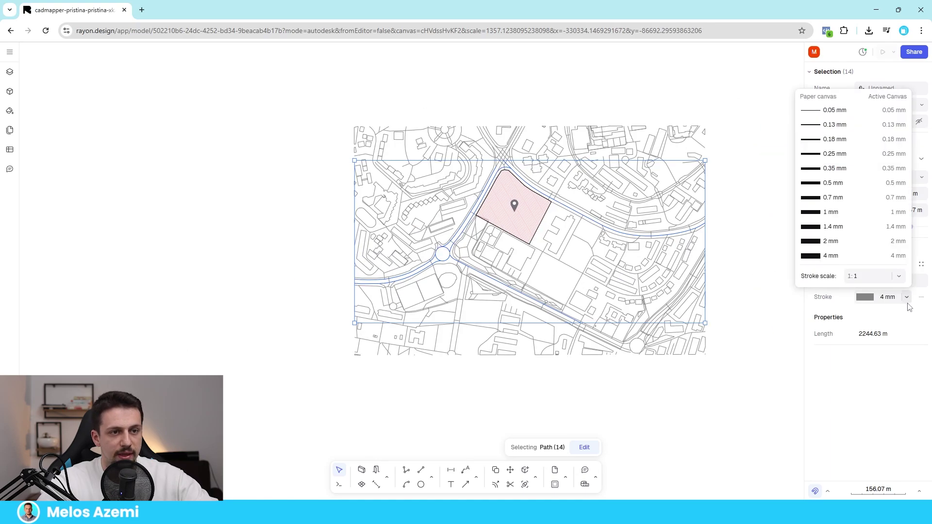
{"action": "left_click", "coordinate": [898, 276]}
{"action": "left_click", "coordinate": [877, 244]}
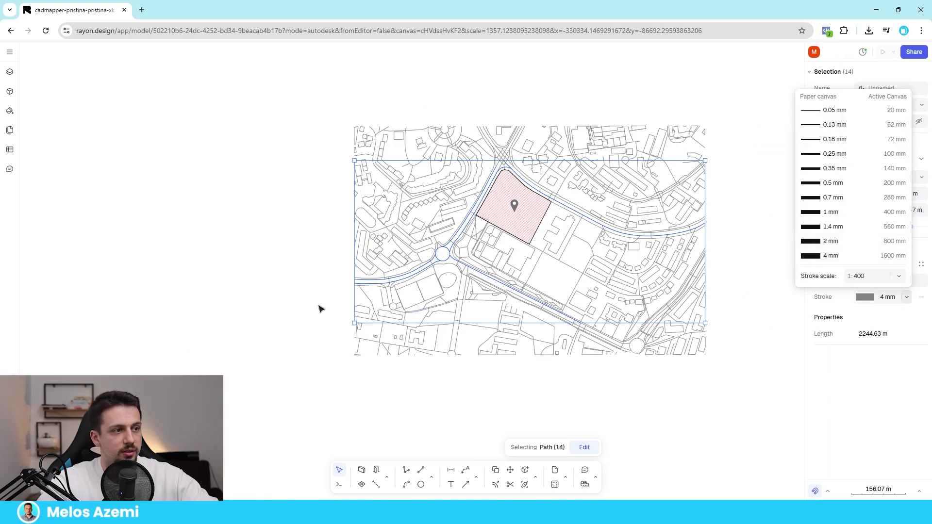
{"action": "scroll", "coordinate": [383, 282], "scroll_direction": "up", "scroll_amount": 5}
{"action": "scroll", "coordinate": [325, 254], "scroll_direction": "down", "scroll_amount": 3}
{"action": "left_click", "coordinate": [838, 256]}
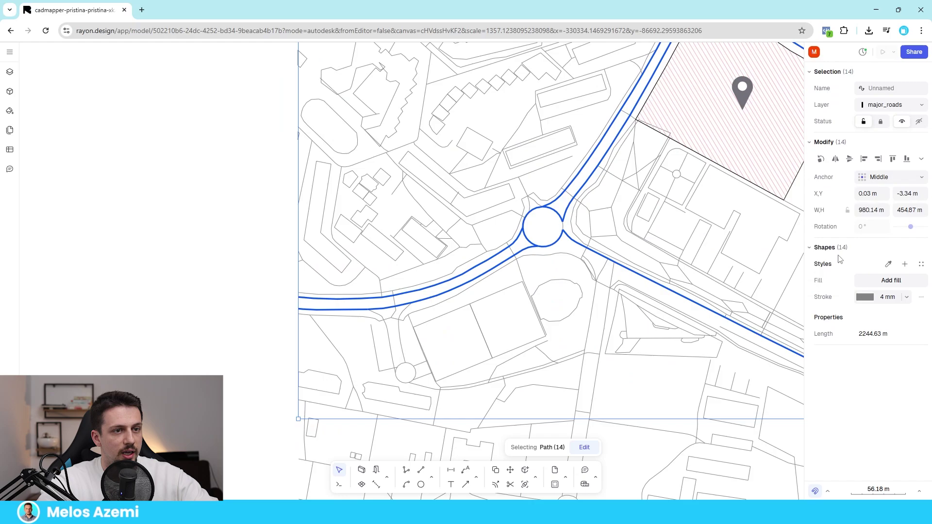
Set the selected roads' stroke scale to 1:1500 and deselect the roads
{"action": "scroll", "coordinate": [576, 239], "scroll_direction": "up", "scroll_amount": 5}
{"action": "scroll", "coordinate": [372, 222], "scroll_direction": "down", "scroll_amount": 8}
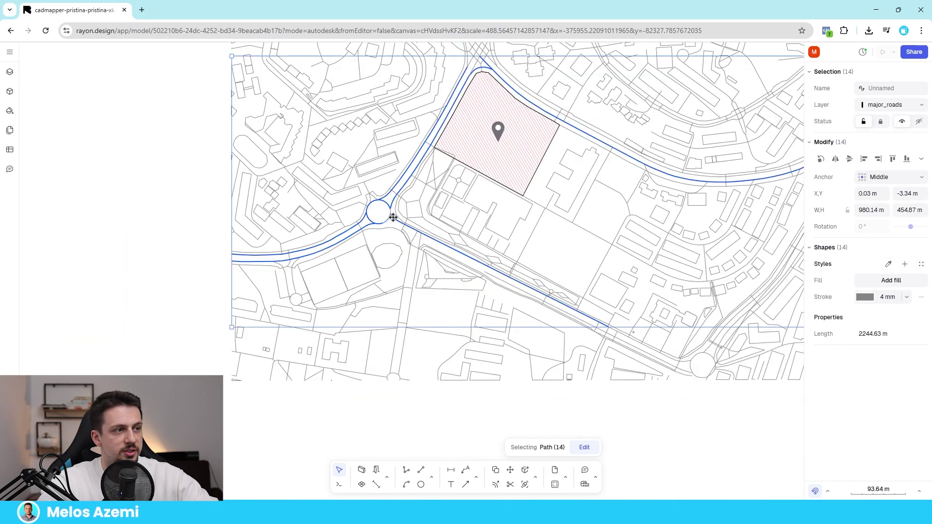
{"action": "scroll", "coordinate": [408, 147], "scroll_direction": "up", "scroll_amount": 3}
{"action": "left_click", "coordinate": [907, 297]}
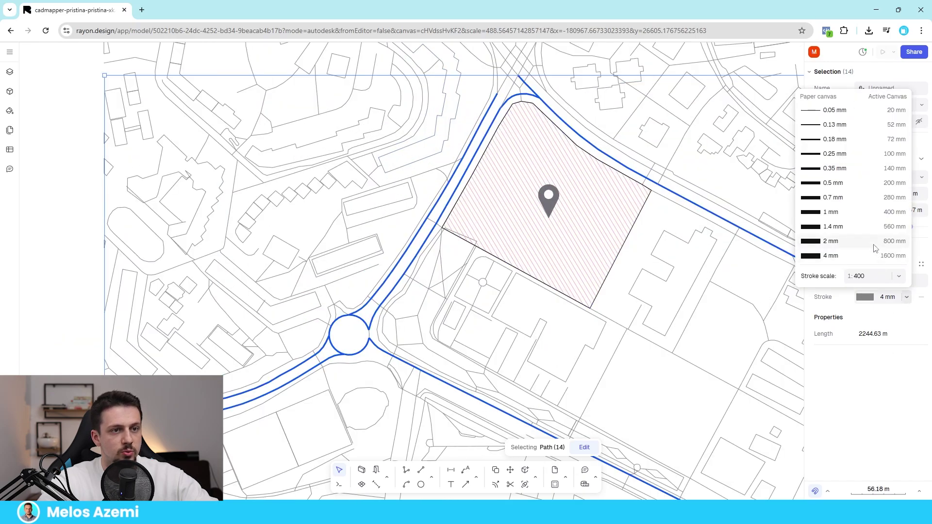
{"action": "left_click", "coordinate": [898, 276]}
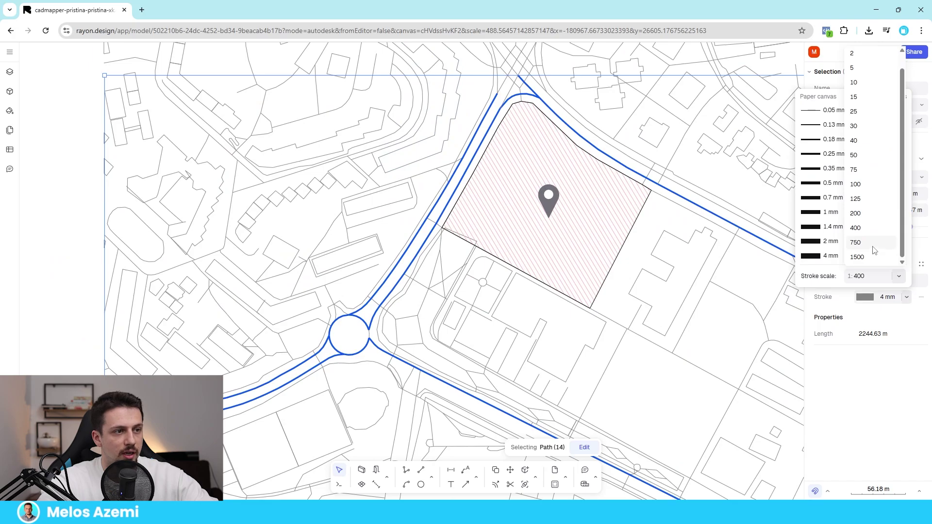
{"action": "left_click", "coordinate": [872, 245]}
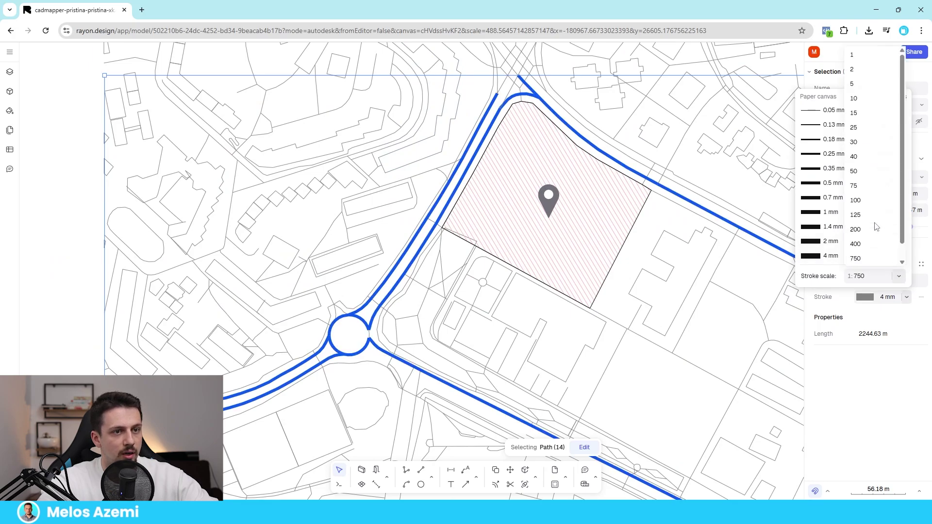
{"action": "scroll", "coordinate": [873, 233], "scroll_direction": "down", "scroll_amount": 1}
{"action": "left_click", "coordinate": [863, 260]}
{"action": "scroll", "coordinate": [539, 211], "scroll_direction": "down", "scroll_amount": 8}
{"action": "left_click", "coordinate": [381, 290]}
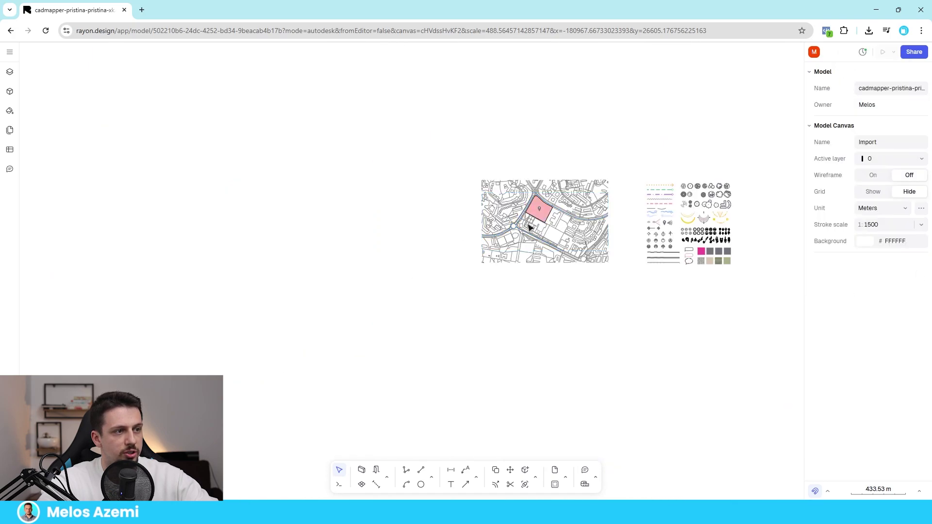
Select the three thick lines of the curved major road west of the roundabout
{"action": "scroll", "coordinate": [529, 227], "scroll_direction": "up", "scroll_amount": 5}
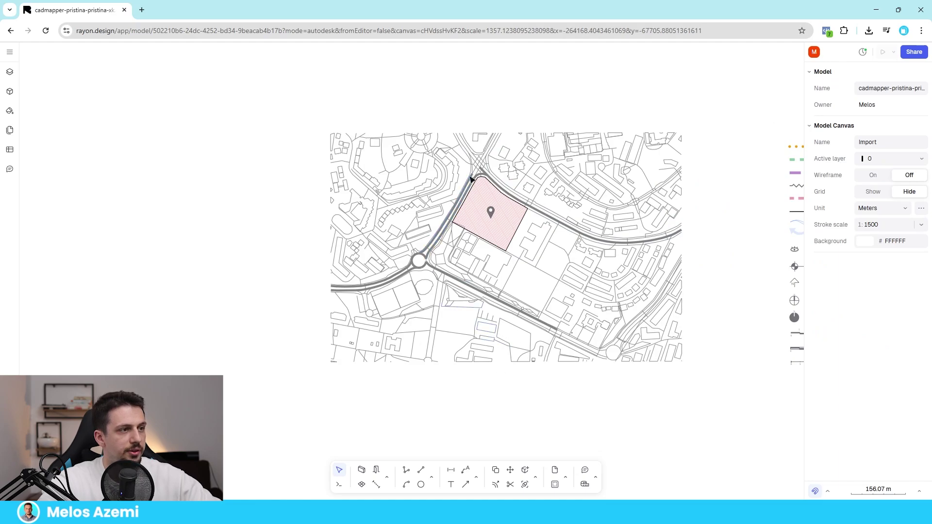
{"action": "scroll", "coordinate": [420, 259], "scroll_direction": "up", "scroll_amount": 5}
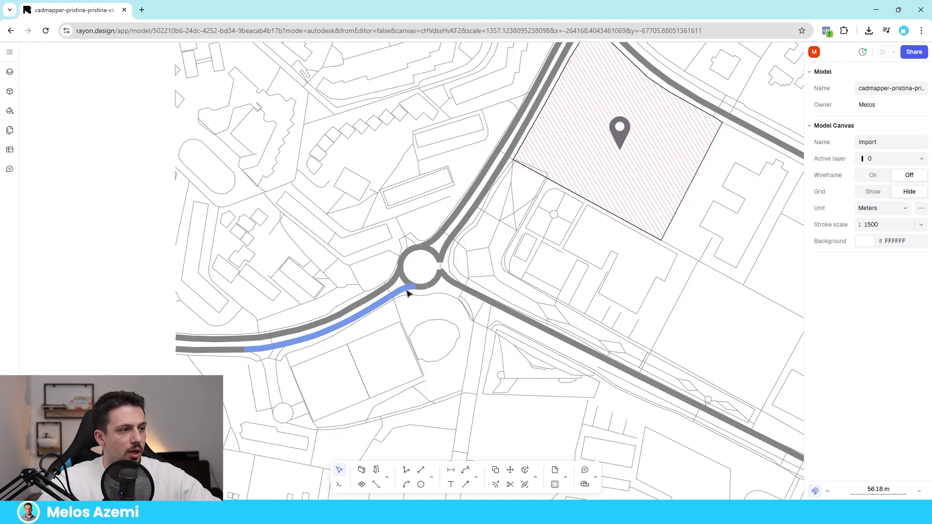
{"action": "left_click", "coordinate": [391, 286]}
{"action": "left_click", "coordinate": [395, 283], "text": "shift"}
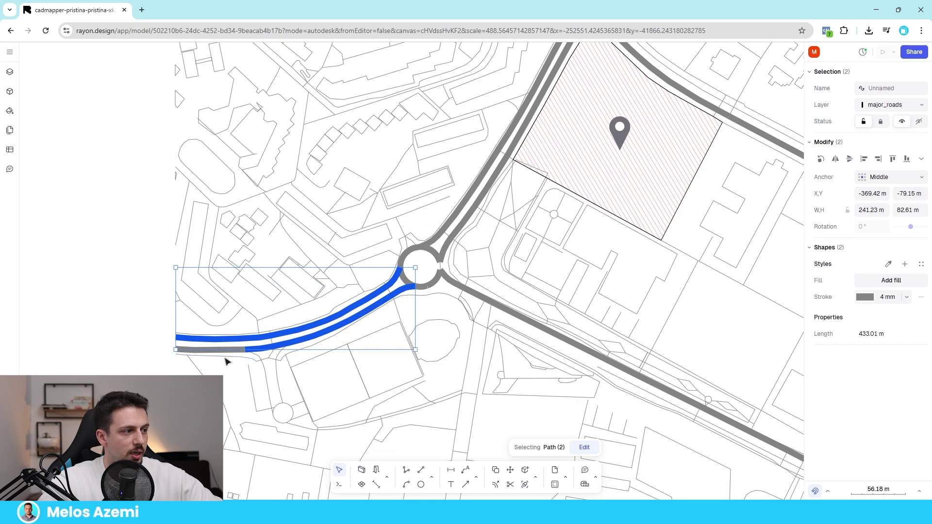
{"action": "scroll", "coordinate": [225, 361], "scroll_direction": "up", "scroll_amount": 5}
{"action": "left_click", "coordinate": [245, 340], "text": "shift"}
Extend the selection with the thick roundabout arcs and the thick roads running northeast and southeast from it
{"action": "scroll", "coordinate": [447, 310], "scroll_direction": "down", "scroll_amount": 10}
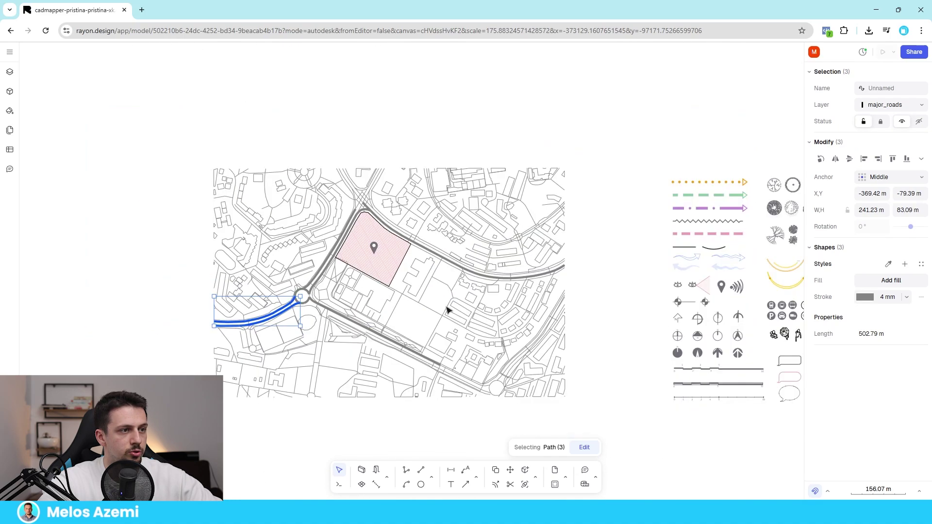
{"action": "scroll", "coordinate": [297, 304], "scroll_direction": "up", "scroll_amount": 7}
{"action": "left_click", "coordinate": [337, 310], "text": "shift"}
{"action": "left_click", "coordinate": [299, 305], "text": "shift"}
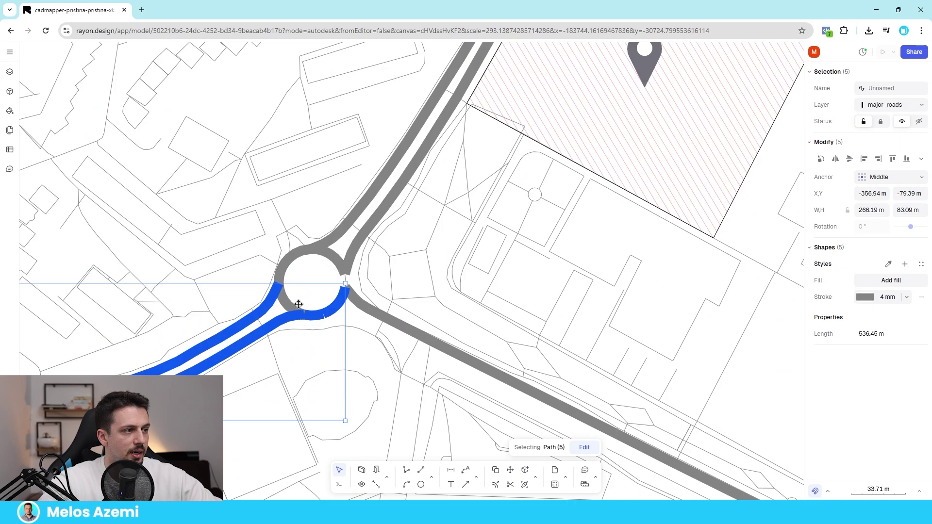
{"action": "left_click", "coordinate": [282, 274], "text": "shift"}
{"action": "left_click", "coordinate": [310, 250], "text": "shift"}
{"action": "left_click", "coordinate": [330, 244], "text": "shift"}
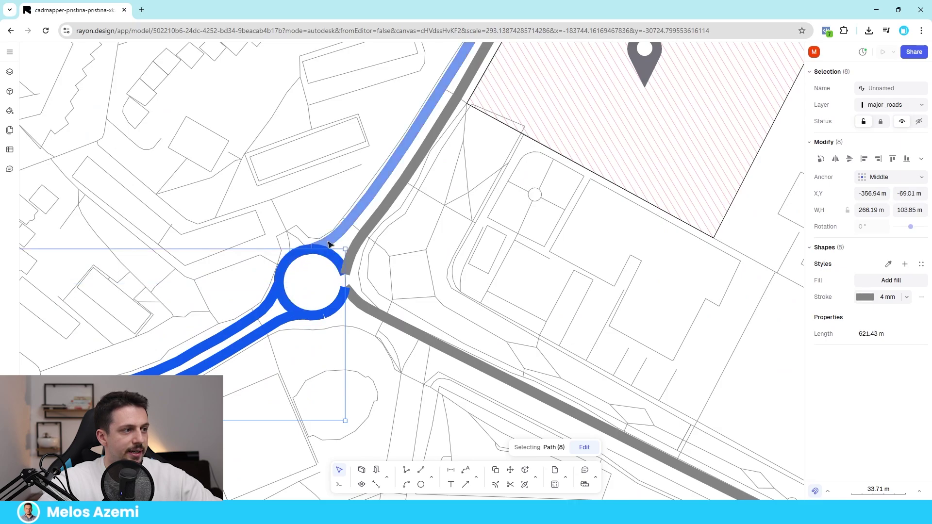
{"action": "left_click", "coordinate": [328, 242], "text": "shift"}
{"action": "left_click", "coordinate": [361, 245], "text": "shift"}
{"action": "left_click", "coordinate": [359, 302], "text": "shift"}
Add the thin major_roads line leading southeast to the second roundabout to the selection, and end by deselecting everything
{"action": "scroll", "coordinate": [320, 263], "scroll_direction": "down", "scroll_amount": 7}
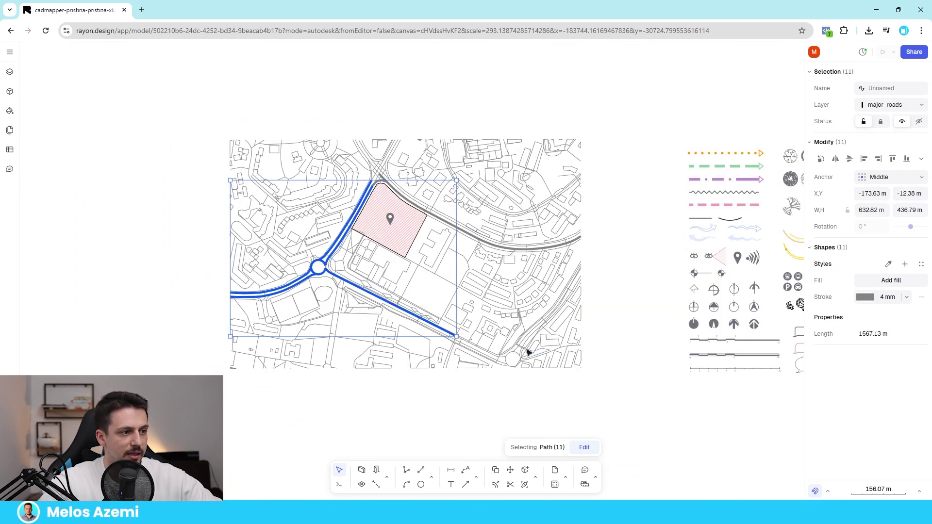
{"action": "scroll", "coordinate": [487, 349], "scroll_direction": "up", "scroll_amount": 8}
{"action": "left_click", "coordinate": [415, 329], "text": "shift"}
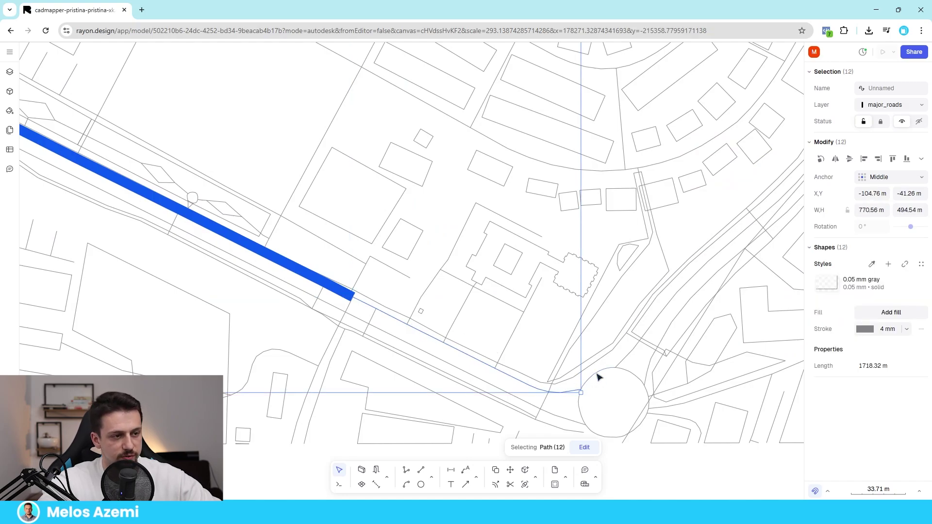
{"action": "key", "text": "Escape"}
Draw a rectangle about 109 by 59 m over the plot's upper part and rotate it to about -31.4°, parallel to the northeastern road
{"action": "scroll", "coordinate": [598, 377], "scroll_direction": "down", "scroll_amount": 8}
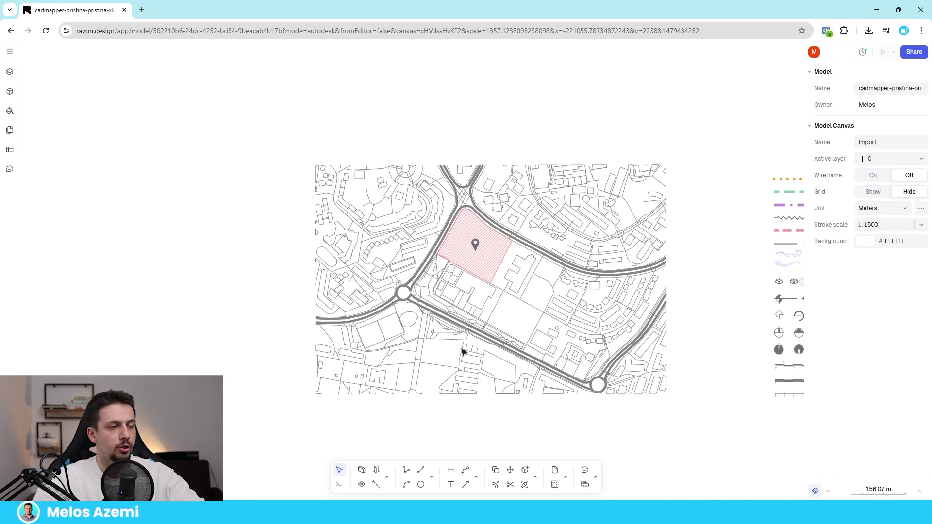
{"action": "scroll", "coordinate": [502, 243], "scroll_direction": "up", "scroll_amount": 5}
{"action": "key", "text": "r"}
{"action": "left_click", "coordinate": [393, 186]}
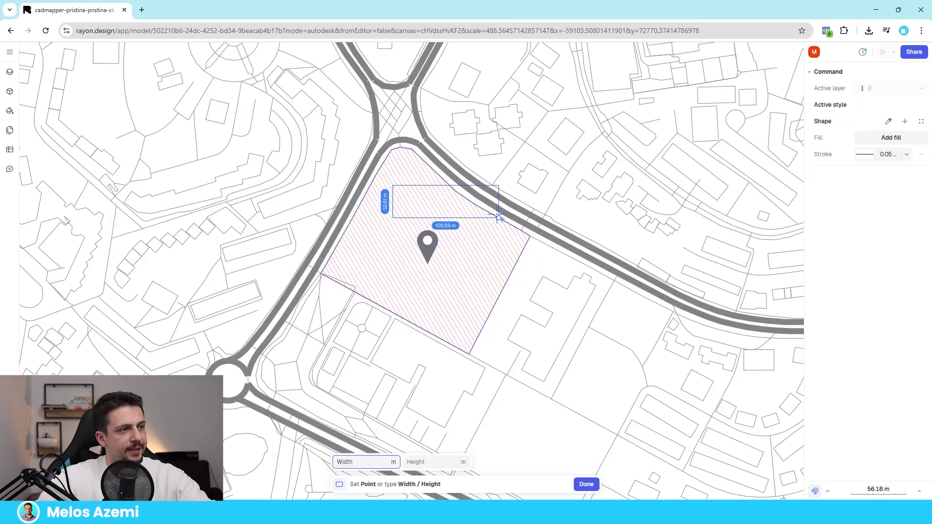
{"action": "left_click", "coordinate": [501, 244]}
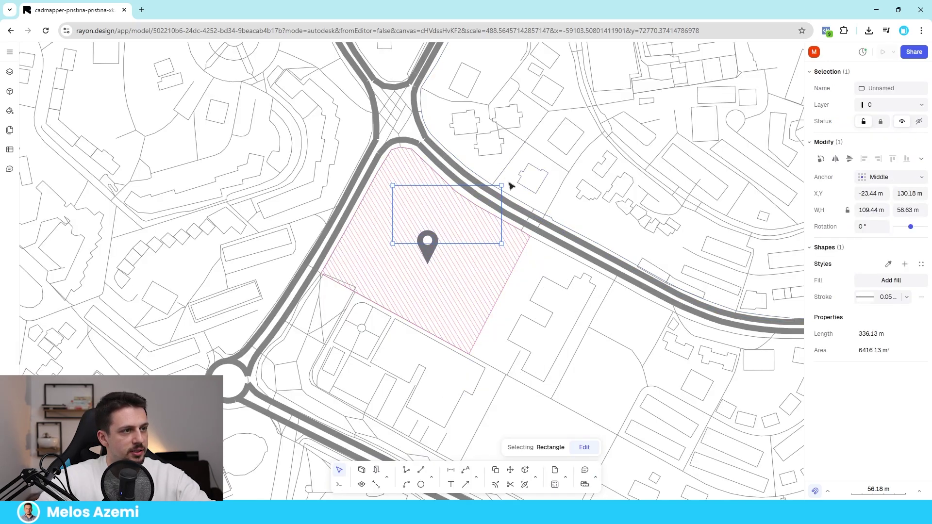
{"action": "left_click_drag", "start_coordinate": [507, 183], "coordinate": [533, 216]}
Give the rotated rectangle on the plot a solid F7F7F7 fill
{"action": "left_click", "coordinate": [495, 236]}
{"action": "left_click", "coordinate": [506, 229]}
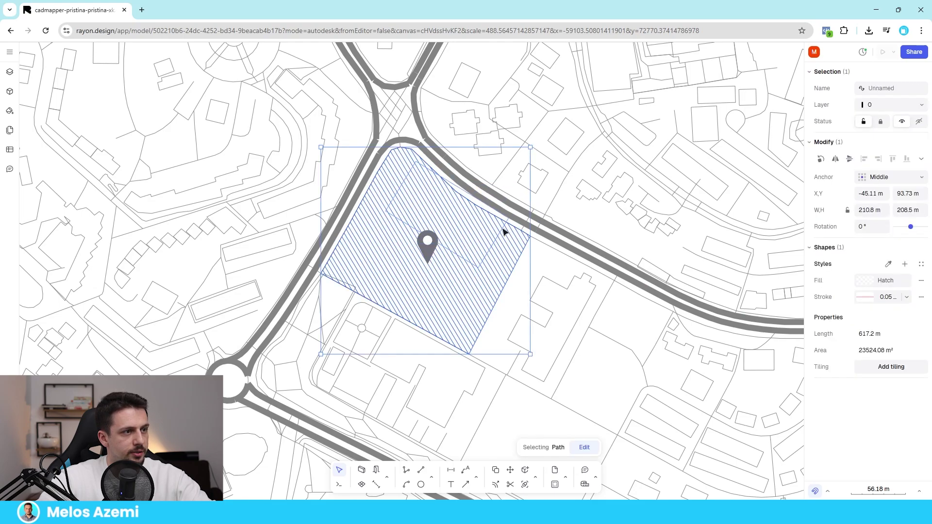
{"action": "left_click", "coordinate": [505, 227]}
{"action": "left_click", "coordinate": [891, 280]}
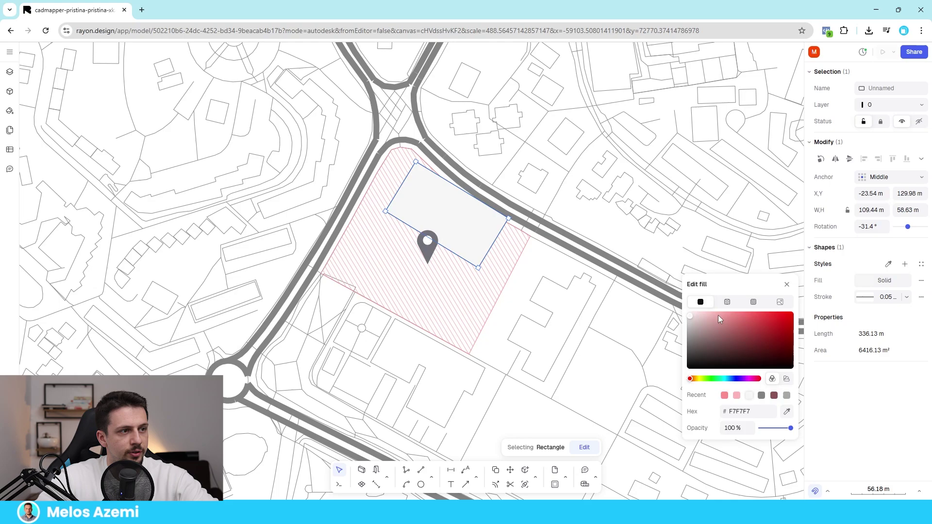
Reposition the filled rectangle in the middle of the plot with the location pin on top of it
{"action": "left_click_drag", "start_coordinate": [460, 236], "coordinate": [438, 213]}
{"action": "left_click", "coordinate": [425, 247]}
{"action": "left_click", "coordinate": [467, 231]}
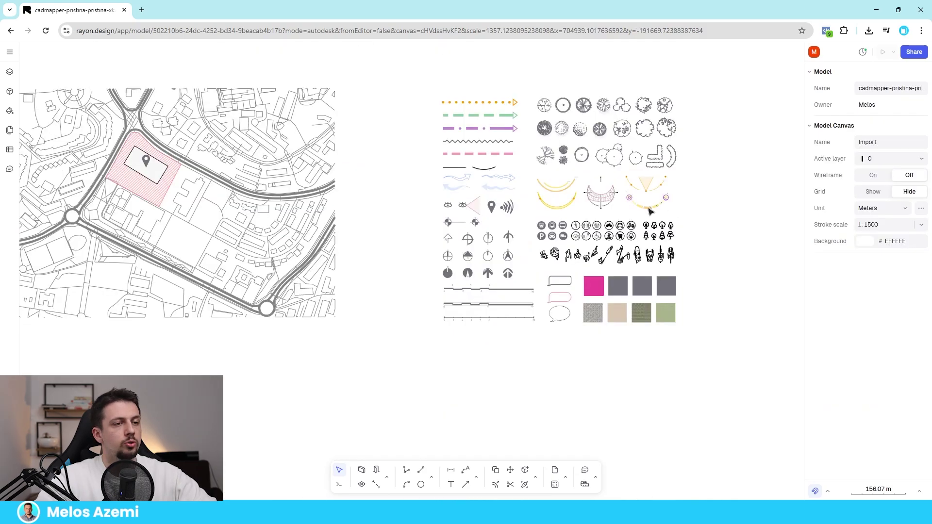
Place a copy of the sun path symbol with two end circles from the symbol library just south of the plot
{"action": "left_click", "coordinate": [648, 210]}
{"action": "left_click_drag", "start_coordinate": [665, 205], "coordinate": [165, 209], "text": "alt"}
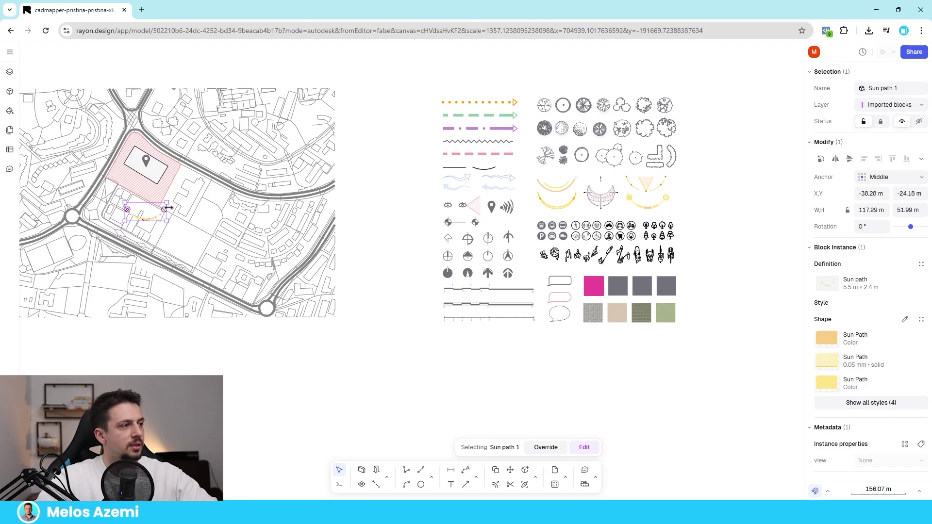
{"action": "left_click", "coordinate": [353, 251]}
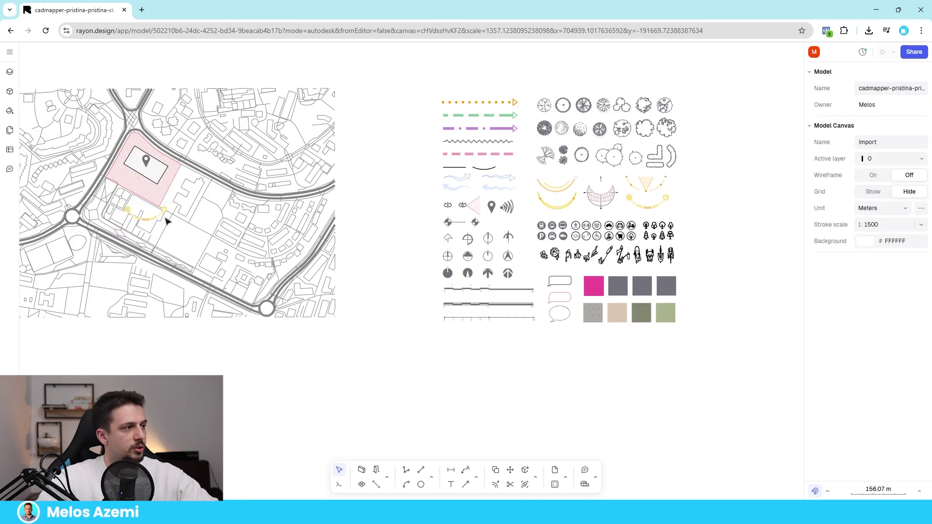
Enlarge the copied sun path symbol and move it so its arc wraps around the plot's southern side
{"action": "left_click", "coordinate": [165, 217]}
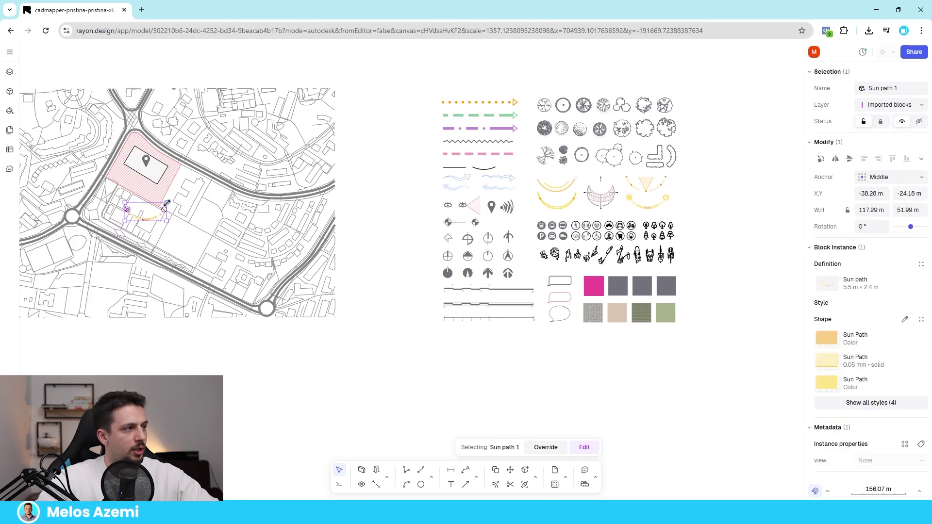
{"action": "left_click_drag", "start_coordinate": [166, 204], "coordinate": [250, 165]}
{"action": "left_click_drag", "start_coordinate": [231, 201], "coordinate": [182, 206]}
{"action": "left_click", "coordinate": [385, 230]}
{"action": "scroll", "coordinate": [343, 264], "scroll_direction": "down", "scroll_amount": 3}
{"action": "scroll", "coordinate": [316, 245], "scroll_direction": "up", "scroll_amount": 6}
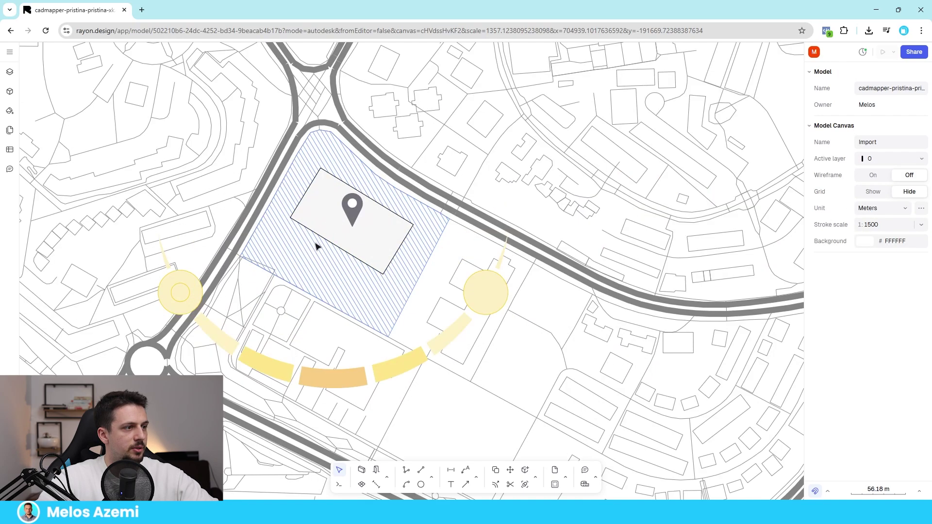
Place a copy of the left-pointing filled wavy wind arrow from the symbol library on the plot's eastern side
{"action": "scroll", "coordinate": [505, 268], "scroll_direction": "down", "scroll_amount": 5}
{"action": "middle_click_drag", "start_coordinate": [536, 239], "coordinate": [311, 215]}
{"action": "left_click", "coordinate": [520, 215]}
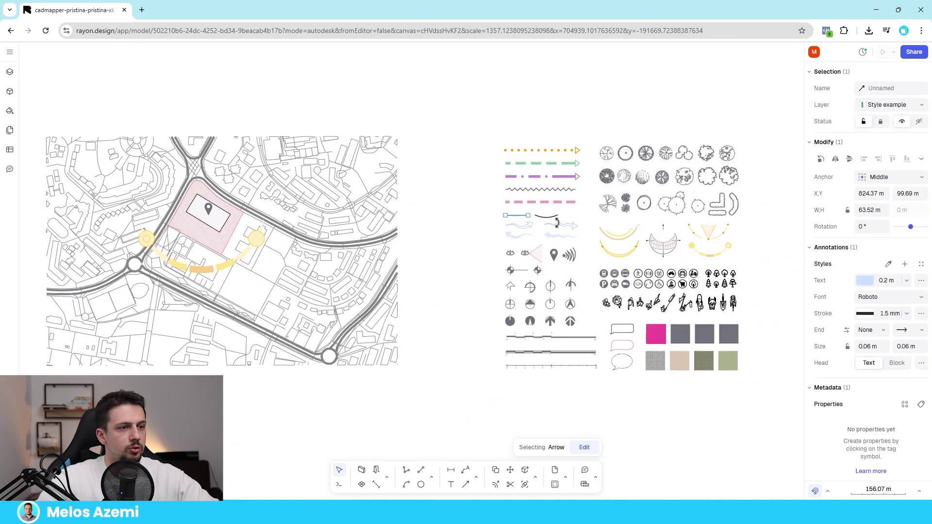
{"action": "left_click", "coordinate": [559, 234]}
{"action": "left_click_drag", "start_coordinate": [565, 237], "coordinate": [237, 217]}
{"action": "scroll", "coordinate": [206, 193], "scroll_direction": "up", "scroll_amount": 5}
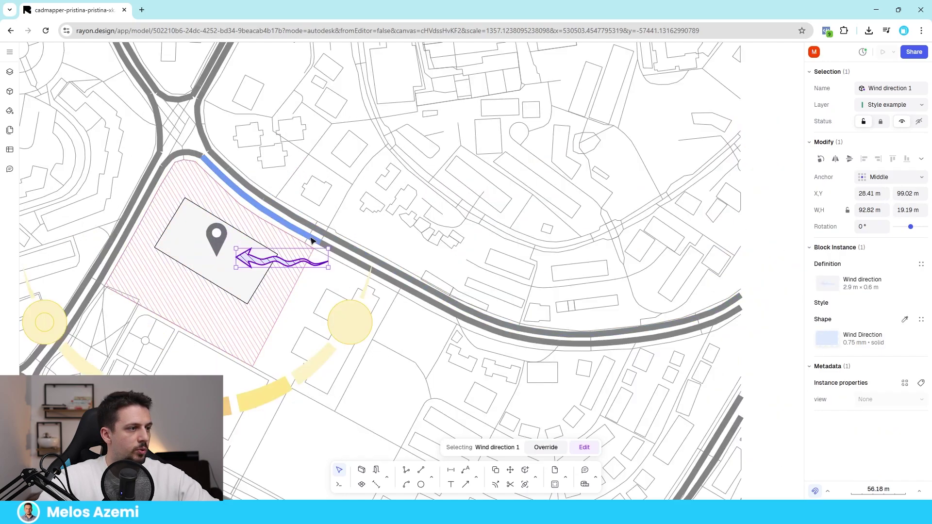
Rotate the filled wind arrow to 58.7° and shrink it to about 58 m long, pointing across the road at the plot's eastern corner
{"action": "left_click", "coordinate": [332, 244]}
{"action": "left_click", "coordinate": [301, 265]}
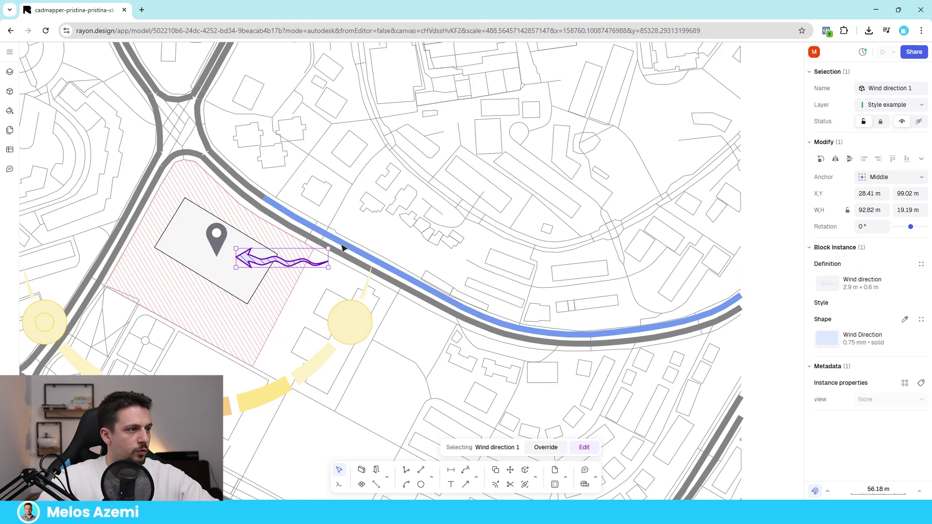
{"action": "left_click_drag", "start_coordinate": [333, 246], "coordinate": [305, 222]}
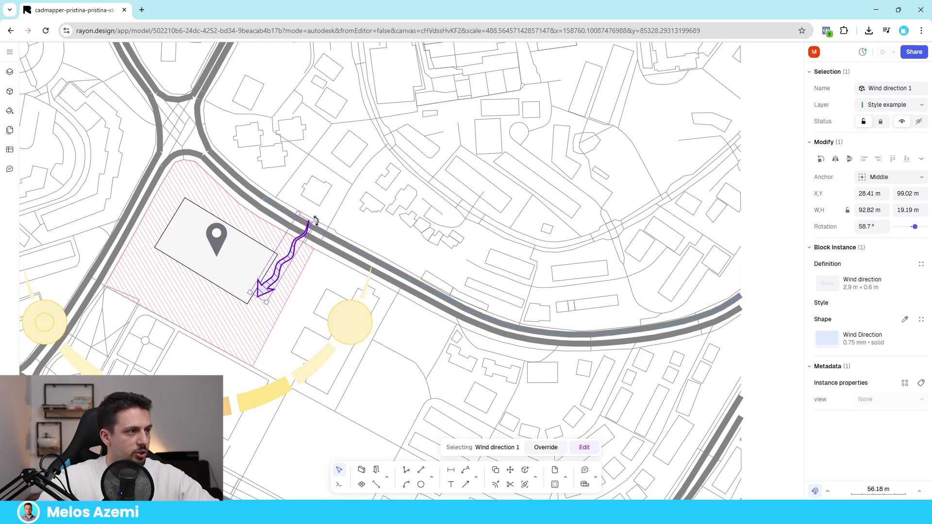
{"action": "left_click_drag", "start_coordinate": [312, 224], "coordinate": [293, 246]}
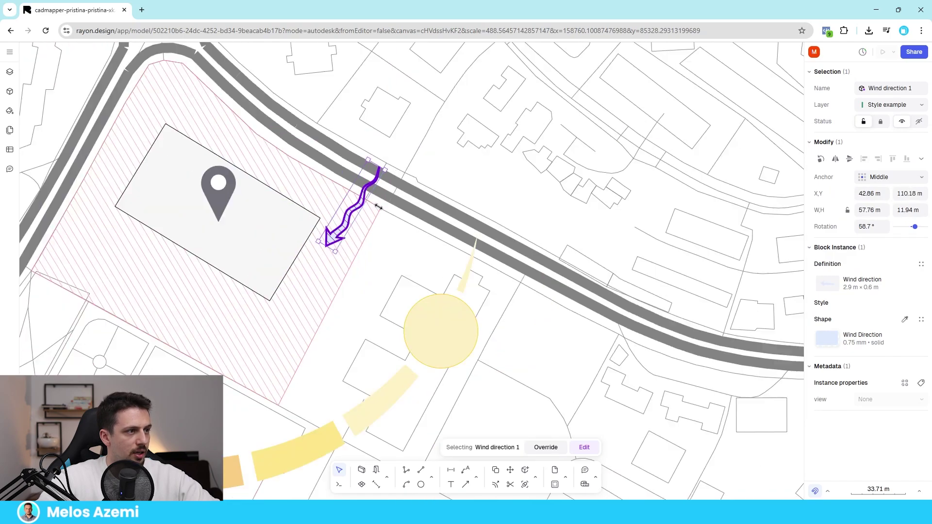
Place a copy of the outlined wind arrow at the plot's western corner, rotated to -27.2° and shrunk to about 46 m long
{"action": "scroll", "coordinate": [407, 207], "scroll_direction": "down", "scroll_amount": 5}
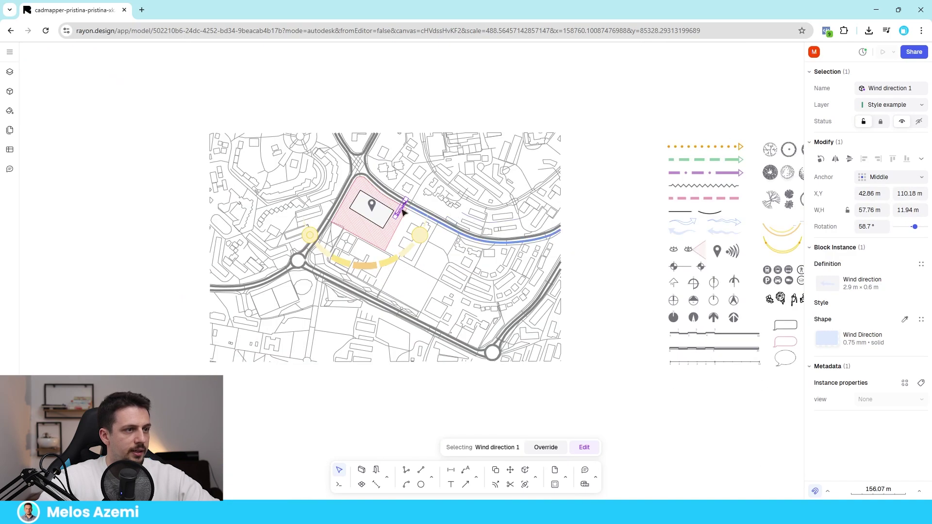
{"action": "left_click_drag", "start_coordinate": [693, 233], "coordinate": [688, 225]}
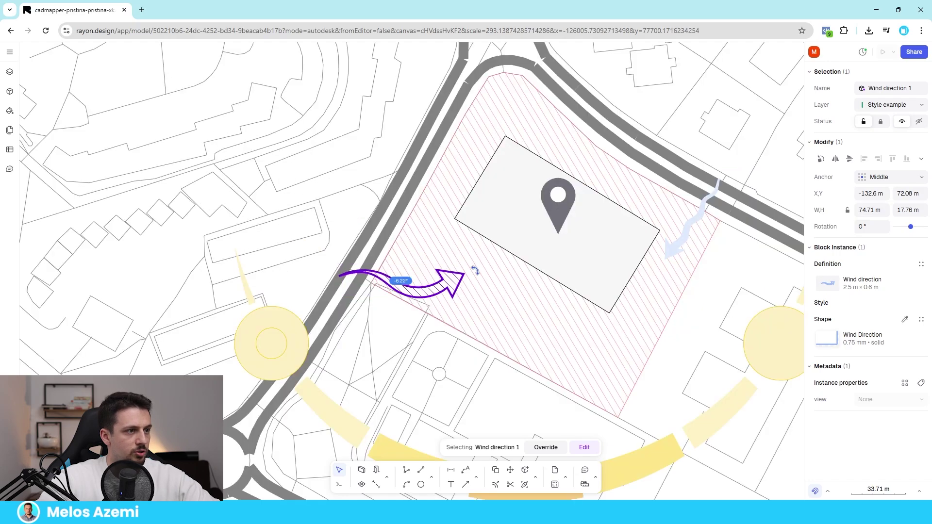
{"action": "left_click_drag", "start_coordinate": [396, 276], "coordinate": [401, 256]}
{"action": "left_click_drag", "start_coordinate": [344, 229], "coordinate": [391, 245]}
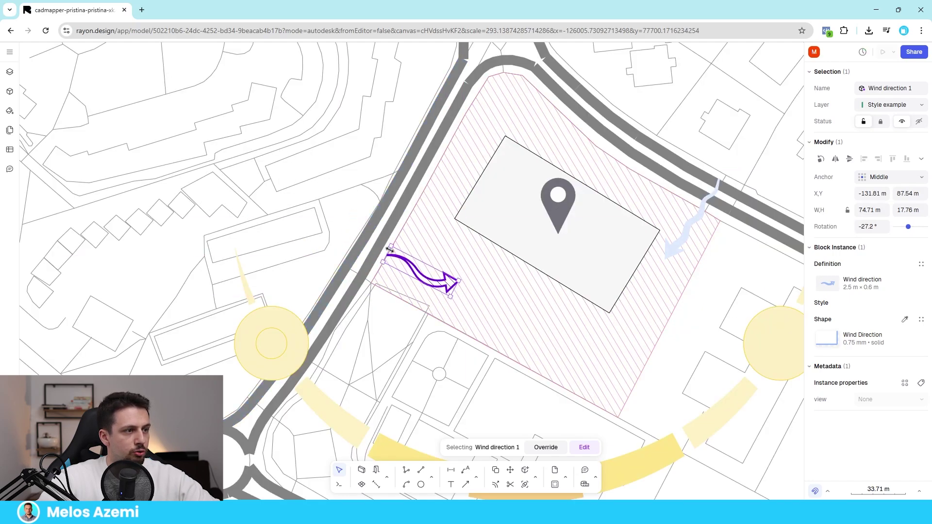
{"action": "left_click_drag", "start_coordinate": [436, 278], "coordinate": [424, 277]}
{"action": "scroll", "coordinate": [310, 203], "scroll_direction": "down", "scroll_amount": 6}
{"action": "left_click", "coordinate": [565, 393]}
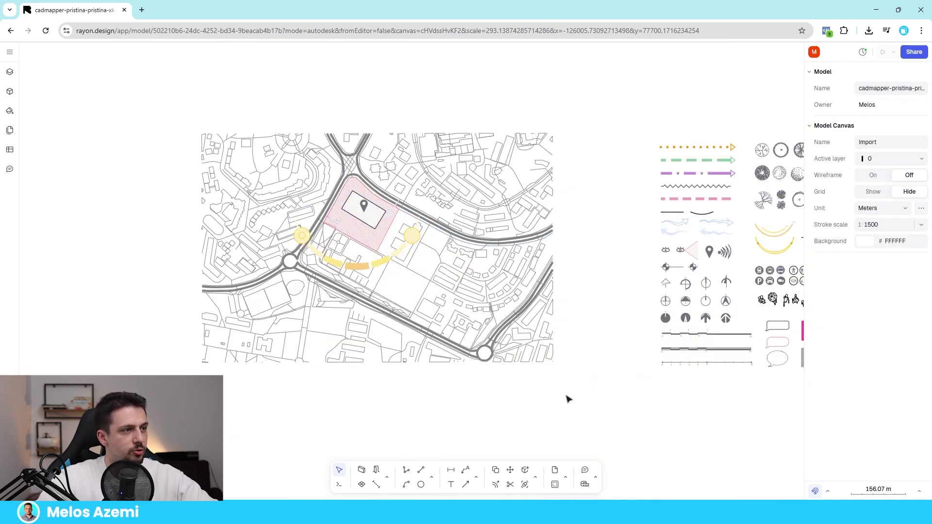
Replace the filled wind arrow at the plot's eastern corner with a copy of the outlined one rotated to -153.6°, pointing into the plot
{"action": "scroll", "coordinate": [311, 166], "scroll_direction": "up", "scroll_amount": 2}
{"action": "scroll", "coordinate": [376, 199], "scroll_direction": "up", "scroll_amount": 3}
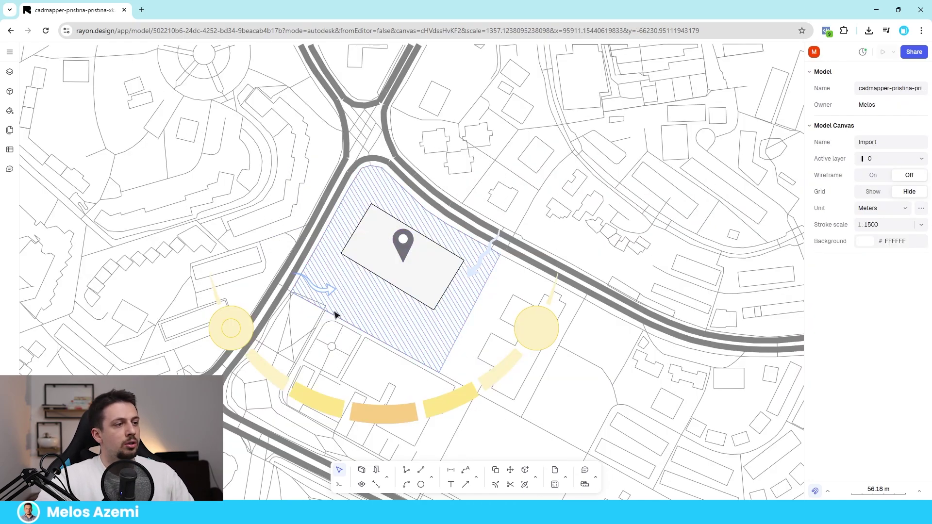
{"action": "left_click", "coordinate": [473, 270]}
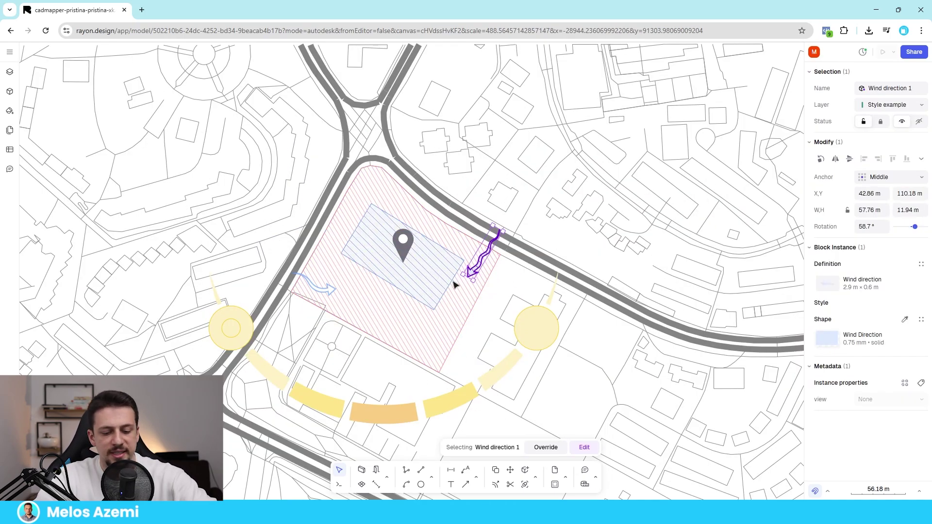
{"action": "key", "text": "Delete"}
{"action": "left_click", "coordinate": [323, 291]}
{"action": "left_click_drag", "start_coordinate": [323, 290], "coordinate": [455, 283]}
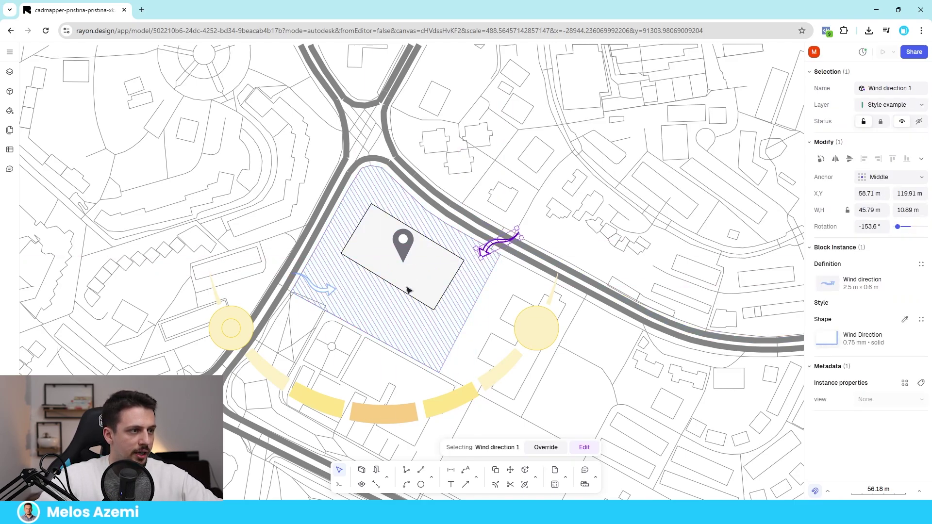
{"action": "scroll", "coordinate": [395, 202], "scroll_direction": "down", "scroll_amount": 5}
{"action": "key", "text": "Escape"}
Place an enlarged copy of the circled arrowhead north symbol from the symbol library in the map's northeast corner
{"action": "scroll", "coordinate": [443, 245], "scroll_direction": "up", "scroll_amount": 5}
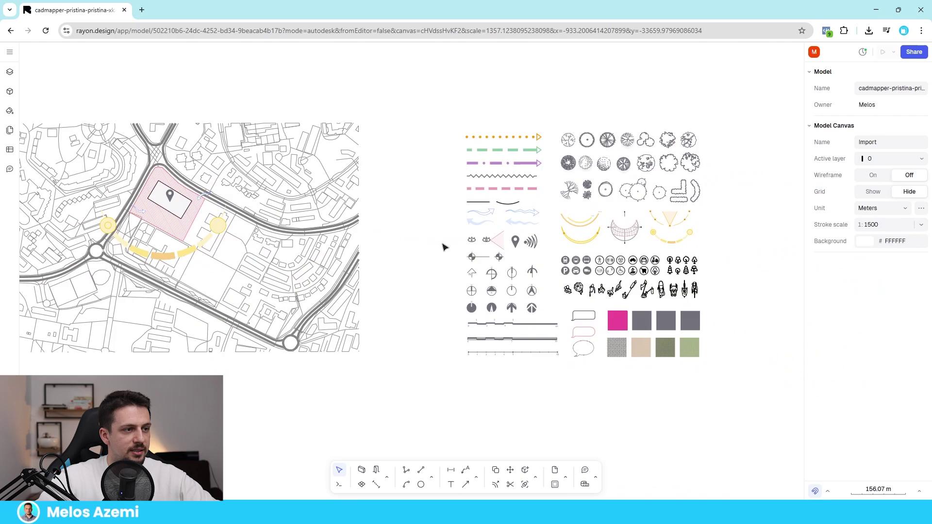
{"action": "left_click", "coordinate": [496, 268]}
{"action": "left_click", "coordinate": [558, 276]}
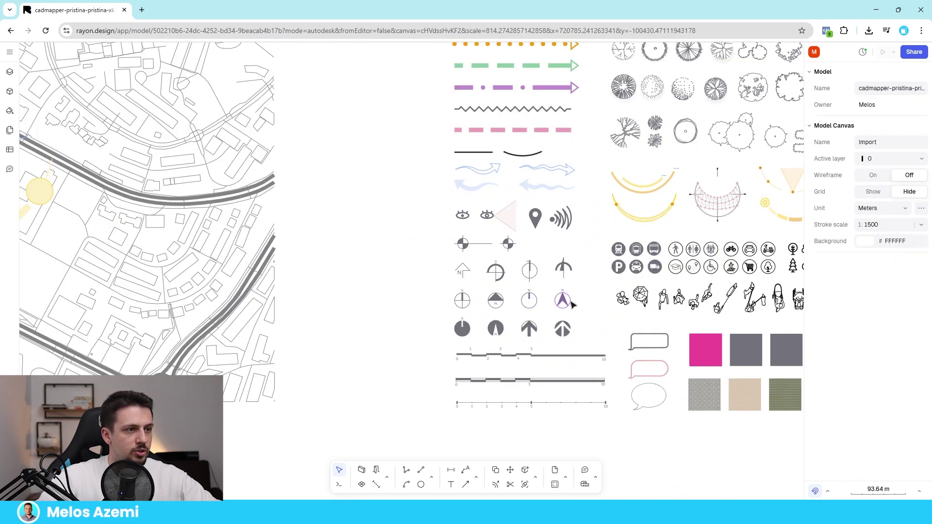
{"action": "left_click", "coordinate": [571, 302]}
{"action": "scroll", "coordinate": [566, 301], "scroll_direction": "down", "scroll_amount": 2}
{"action": "left_click_drag", "start_coordinate": [565, 302], "coordinate": [376, 156]}
{"action": "left_click", "coordinate": [423, 146]}
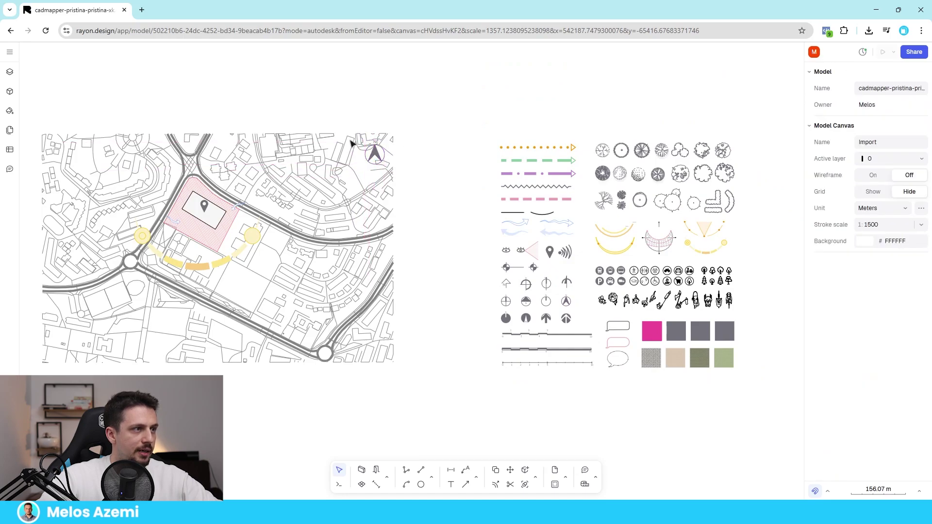
Draw a rectangle about 76 m by 76 m around the north symbol in the map's northeast corner
{"action": "scroll", "coordinate": [351, 141], "scroll_direction": "up", "scroll_amount": 3}
{"action": "left_click", "coordinate": [432, 477]}
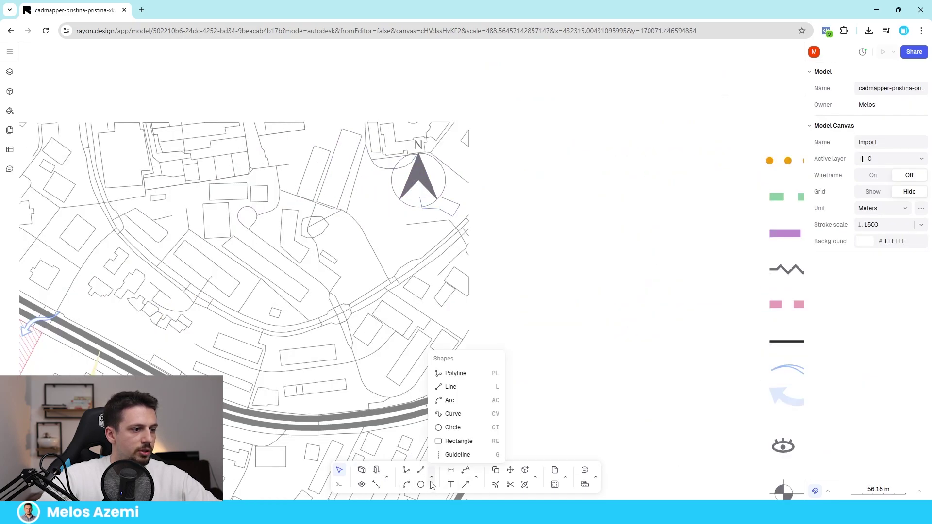
{"action": "left_click", "coordinate": [458, 441]}
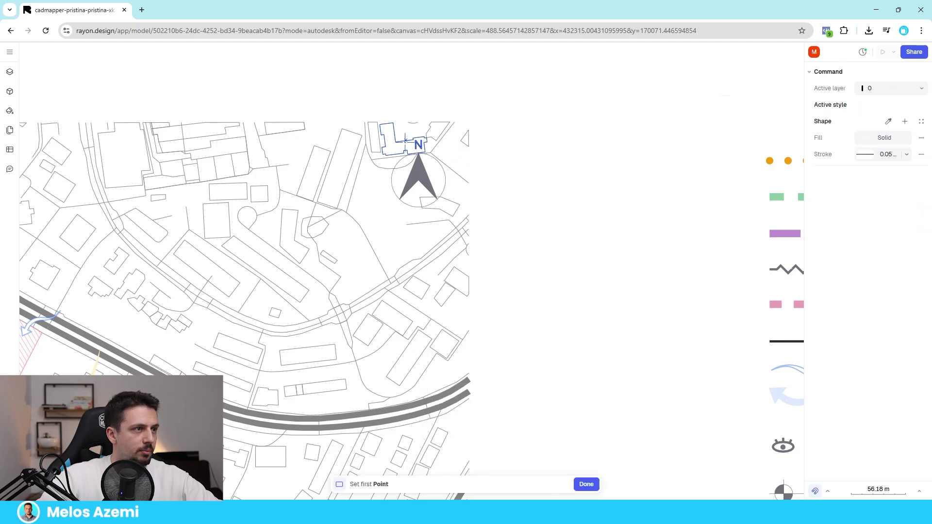
{"action": "left_click", "coordinate": [379, 136]}
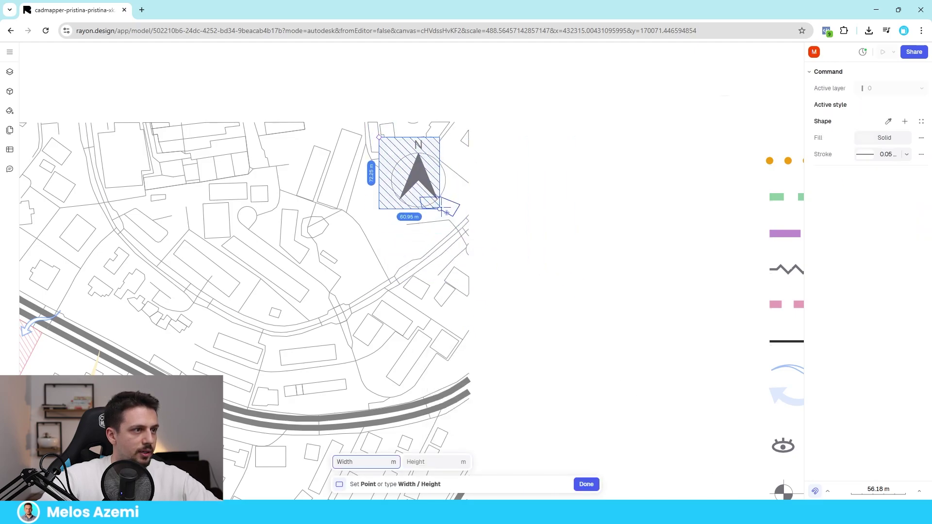
{"action": "left_click", "coordinate": [455, 213]}
{"action": "key", "text": "Escape"}
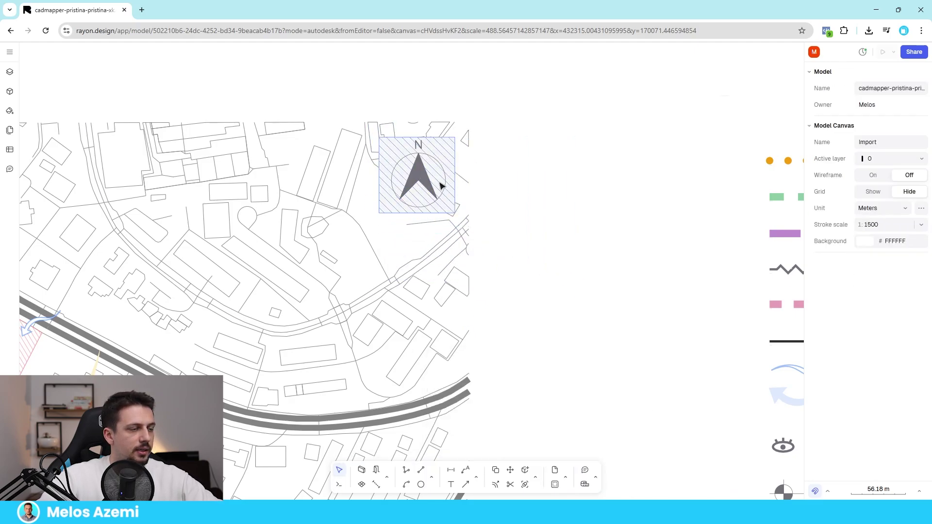
Change the solid fill of the rectangle behind the north symbol to white
{"action": "left_click", "coordinate": [448, 159]}
{"action": "left_click", "coordinate": [866, 281]}
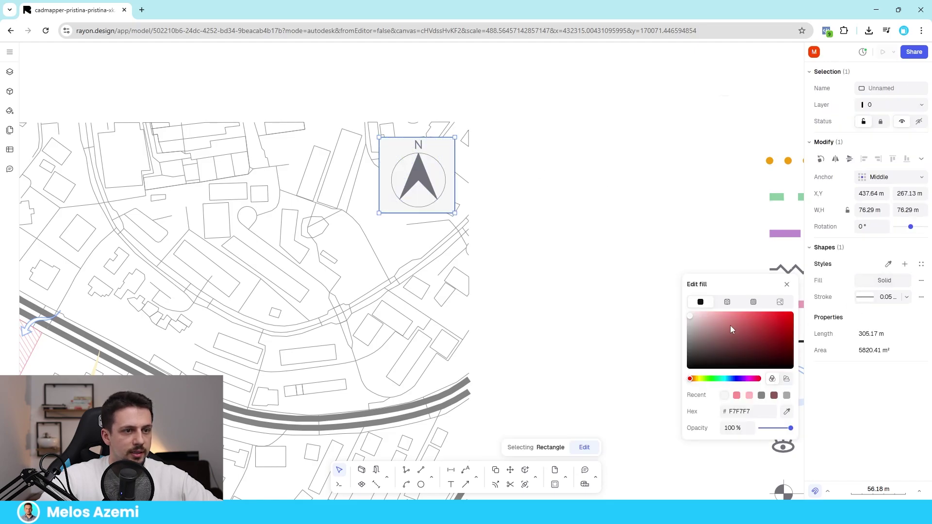
{"action": "left_click", "coordinate": [651, 286]}
{"action": "scroll", "coordinate": [597, 160], "scroll_direction": "down", "scroll_amount": 5}
{"action": "scroll", "coordinate": [519, 154], "scroll_direction": "up", "scroll_amount": 2}
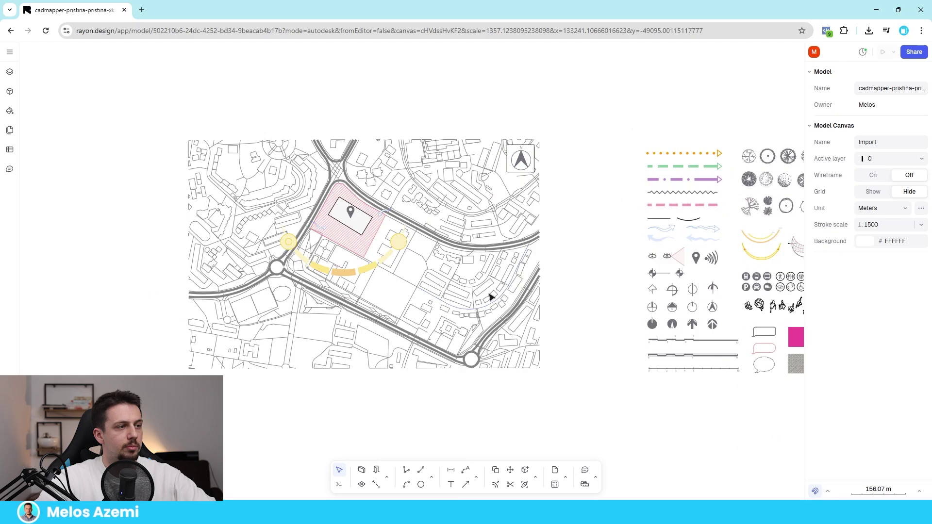
Lighten all the thin map linework by setting the stroke colour of its shared 0.05 mm gray style to C0C0C0
{"action": "scroll", "coordinate": [493, 244], "scroll_direction": "down", "scroll_amount": 3}
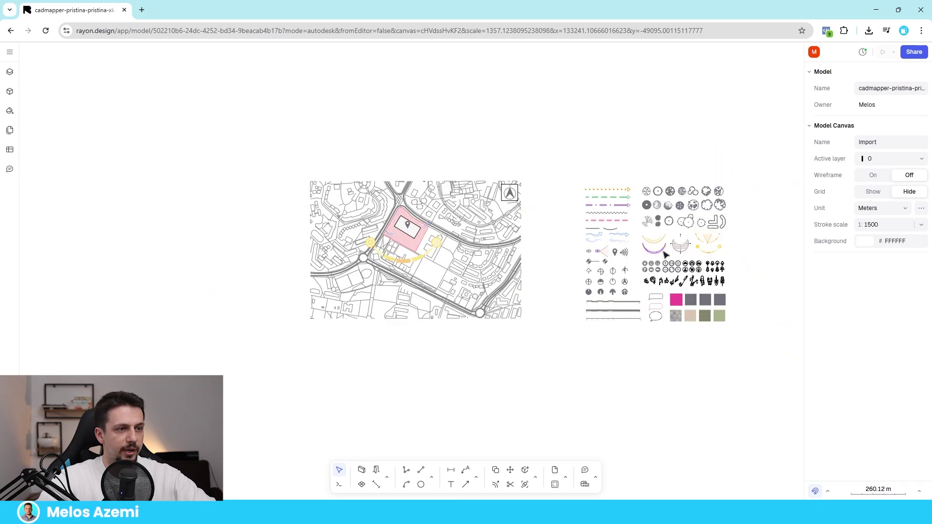
{"action": "left_click", "coordinate": [412, 290]}
{"action": "scroll", "coordinate": [383, 221], "scroll_direction": "up", "scroll_amount": 3}
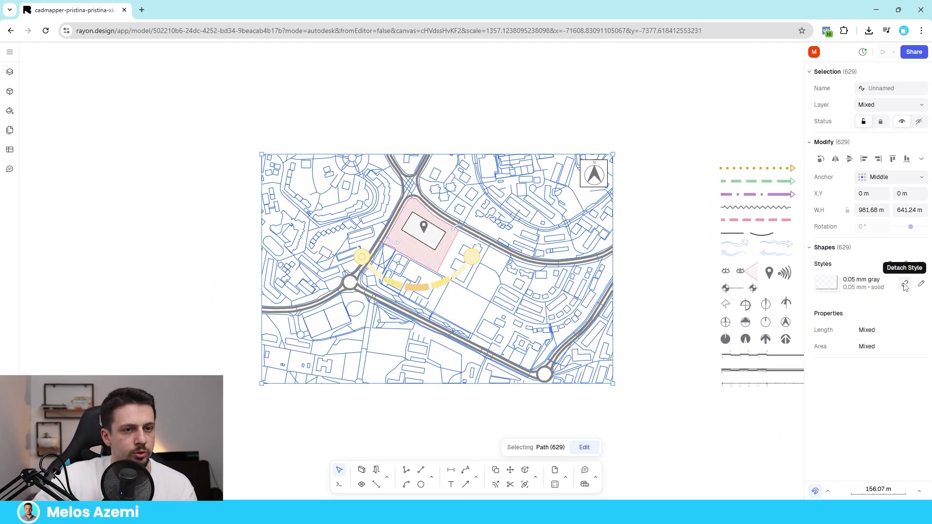
{"action": "left_click", "coordinate": [920, 285]}
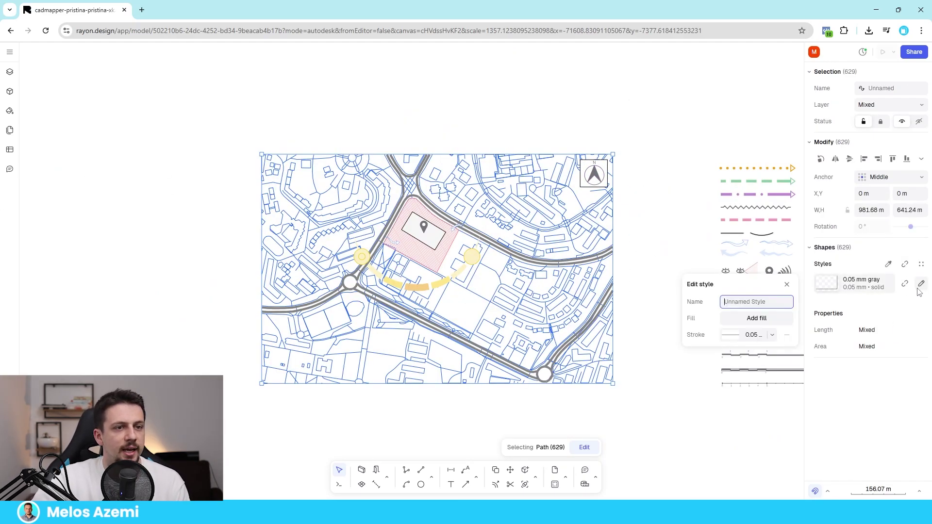
{"action": "left_click", "coordinate": [772, 336]}
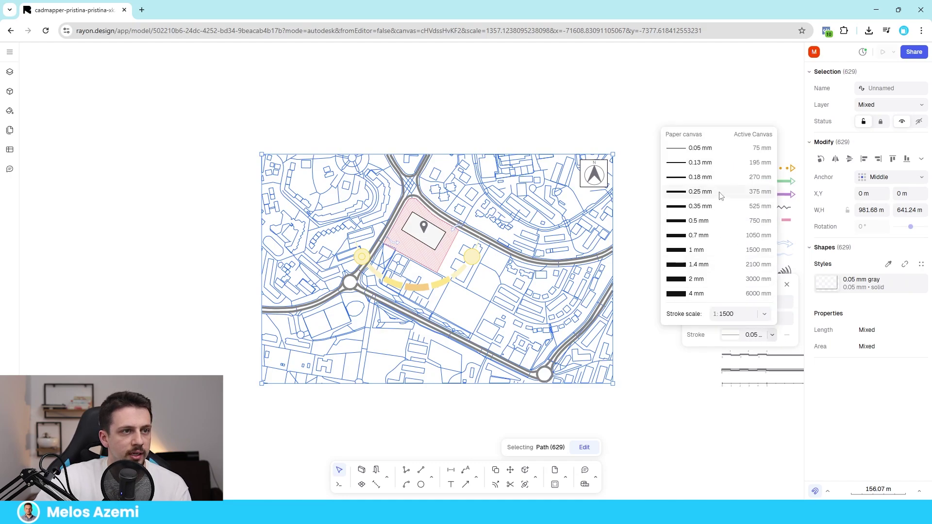
{"action": "left_click", "coordinate": [795, 300]}
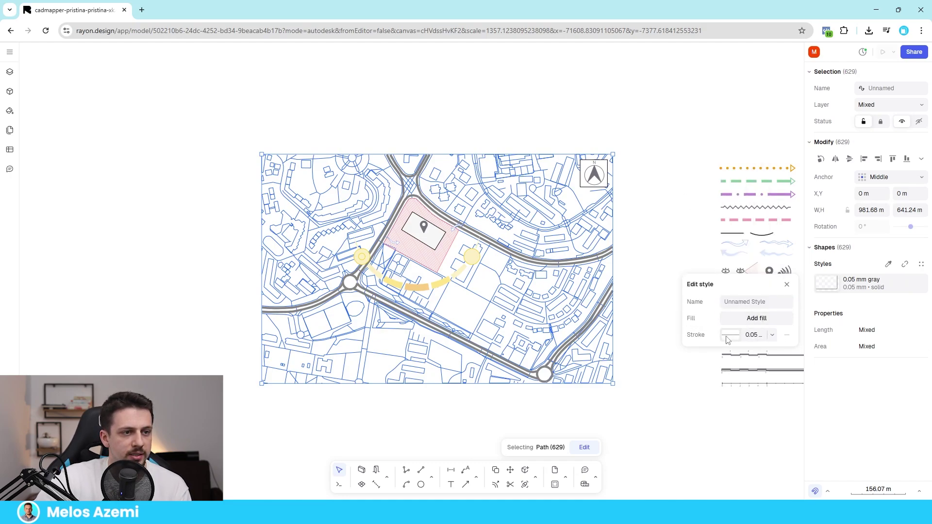
{"action": "left_click", "coordinate": [730, 335]}
{"action": "left_click", "coordinate": [689, 308]}
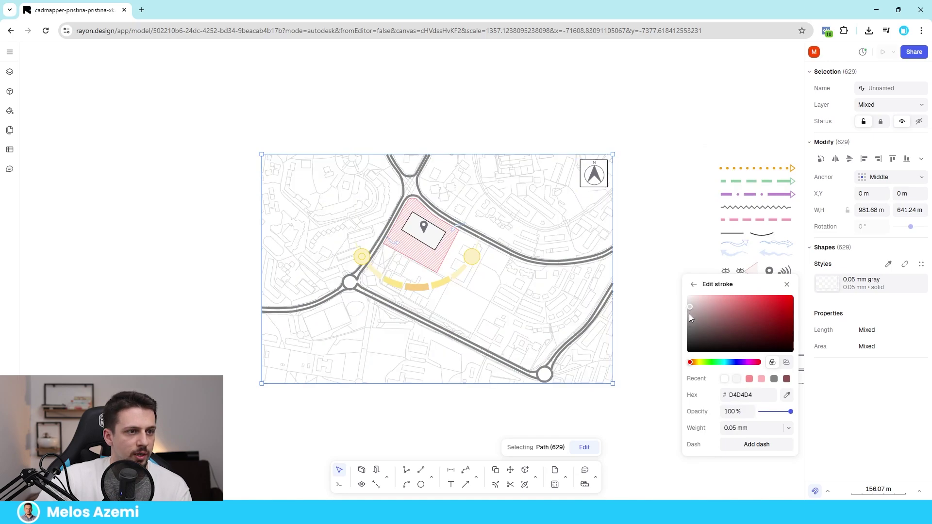
{"action": "left_click", "coordinate": [688, 311]}
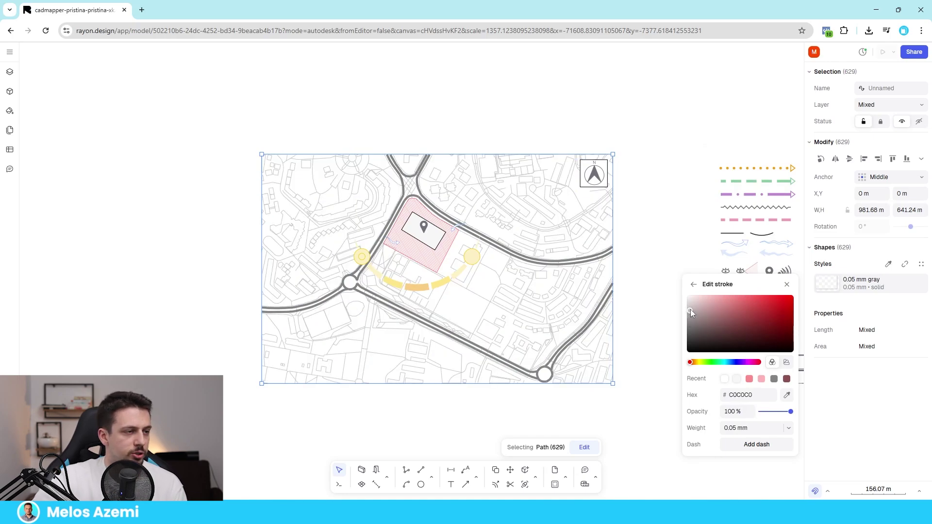
{"action": "left_click", "coordinate": [644, 236]}
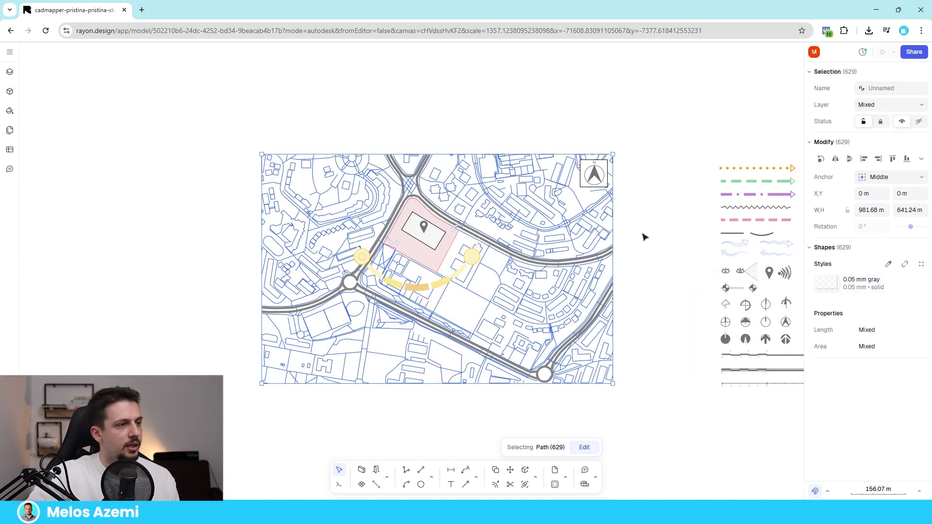
{"action": "left_click", "coordinate": [644, 237]}
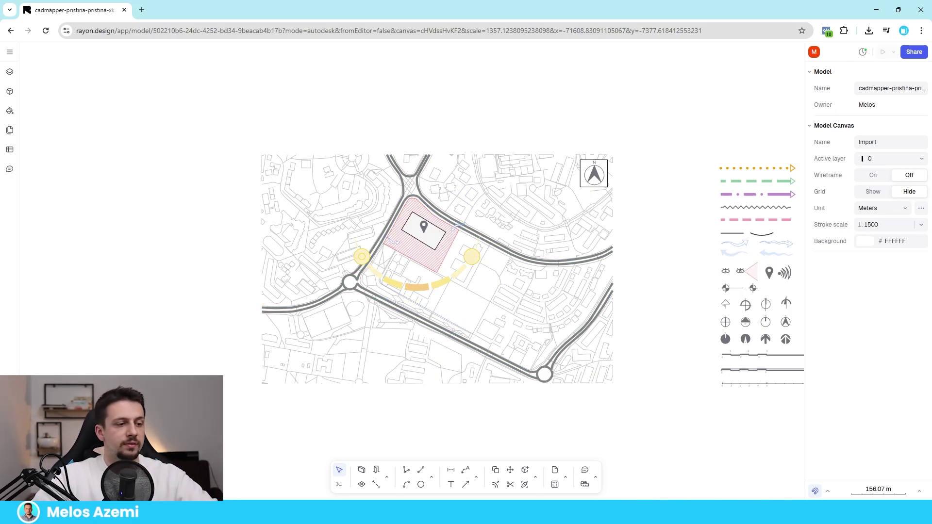
Bring a copy of the round bus icon from the symbol library onto the building footprint on the plot
{"action": "scroll", "coordinate": [443, 174], "scroll_direction": "up", "scroll_amount": 3}
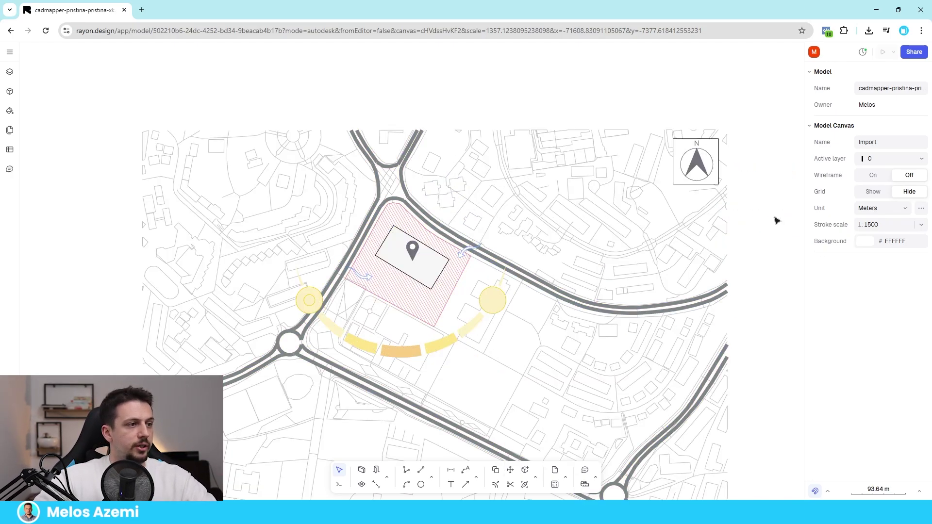
{"action": "scroll", "coordinate": [368, 291], "scroll_direction": "up", "scroll_amount": 3}
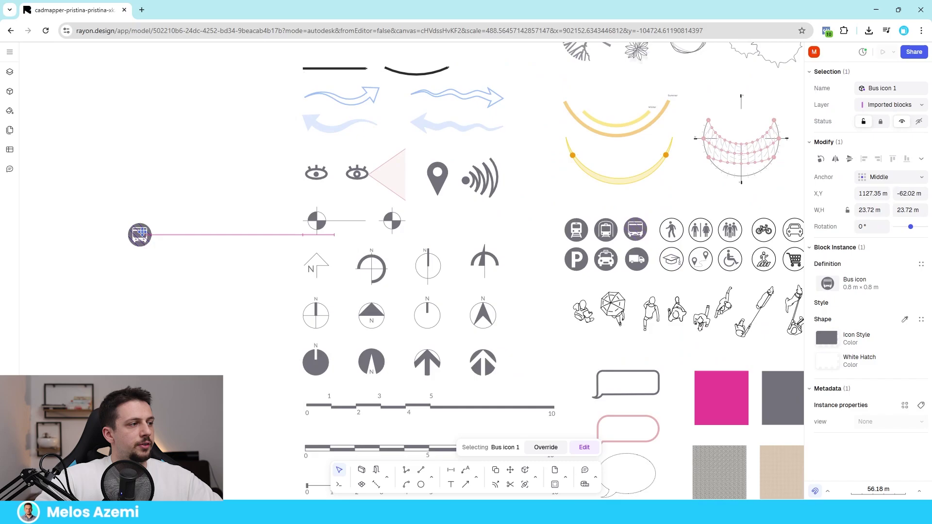
{"action": "left_click_drag", "start_coordinate": [141, 233], "coordinate": [143, 231]}
{"action": "scroll", "coordinate": [475, 236], "scroll_direction": "down", "scroll_amount": 3}
{"action": "scroll", "coordinate": [374, 227], "scroll_direction": "up", "scroll_amount": 2}
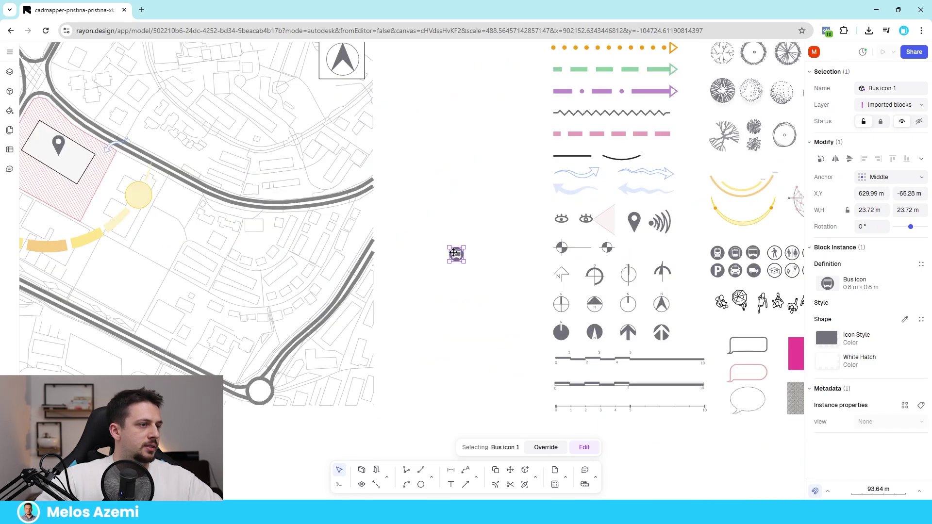
{"action": "left_click_drag", "start_coordinate": [415, 251], "coordinate": [58, 145]}
Shrink the bus icon to about 15 m and position it along the main road just southwest of the plot's western corner
{"action": "scroll", "coordinate": [193, 146], "scroll_direction": "down", "scroll_amount": 3}
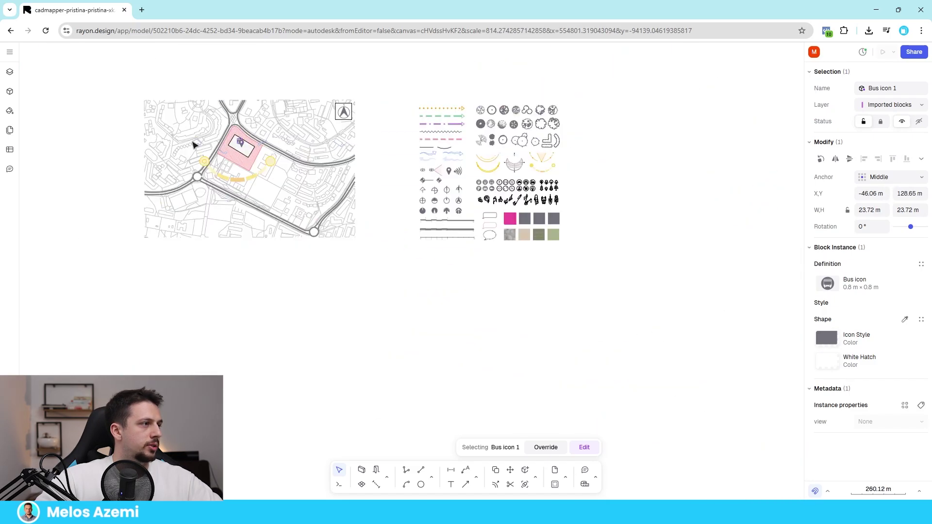
{"action": "scroll", "coordinate": [243, 141], "scroll_direction": "up", "scroll_amount": 5}
{"action": "scroll", "coordinate": [367, 173], "scroll_direction": "up", "scroll_amount": 3}
{"action": "left_click_drag", "start_coordinate": [360, 175], "coordinate": [240, 297]}
{"action": "scroll", "coordinate": [174, 285], "scroll_direction": "up", "scroll_amount": 2}
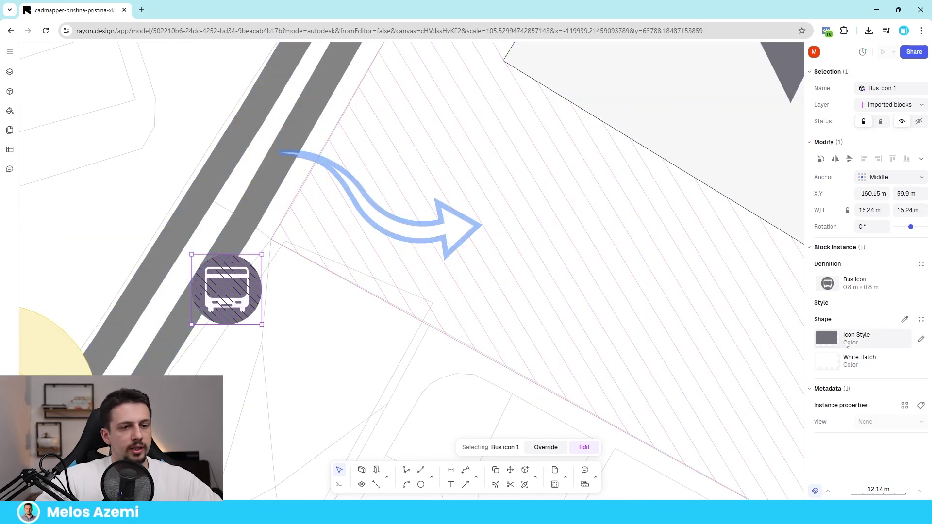
Recolour the bus icon by changing the solid fill of its Icon Style to light blue 85B5F5
{"action": "left_click", "coordinate": [873, 338]}
{"action": "left_click", "coordinate": [731, 374]}
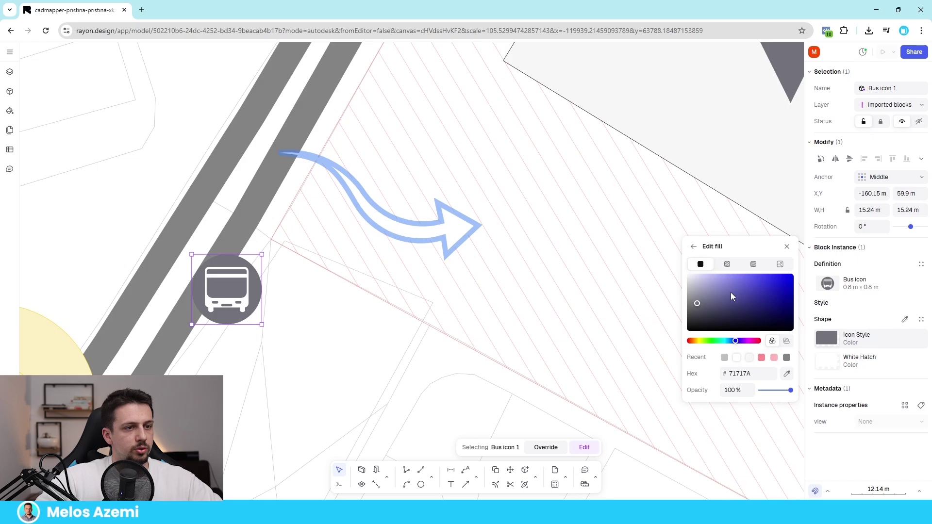
{"action": "left_click", "coordinate": [735, 278]}
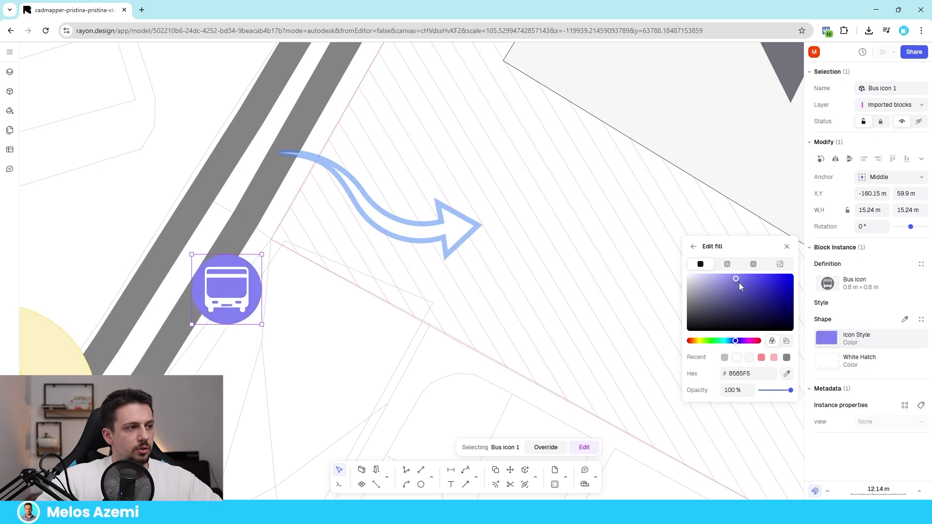
{"action": "left_click", "coordinate": [730, 341]}
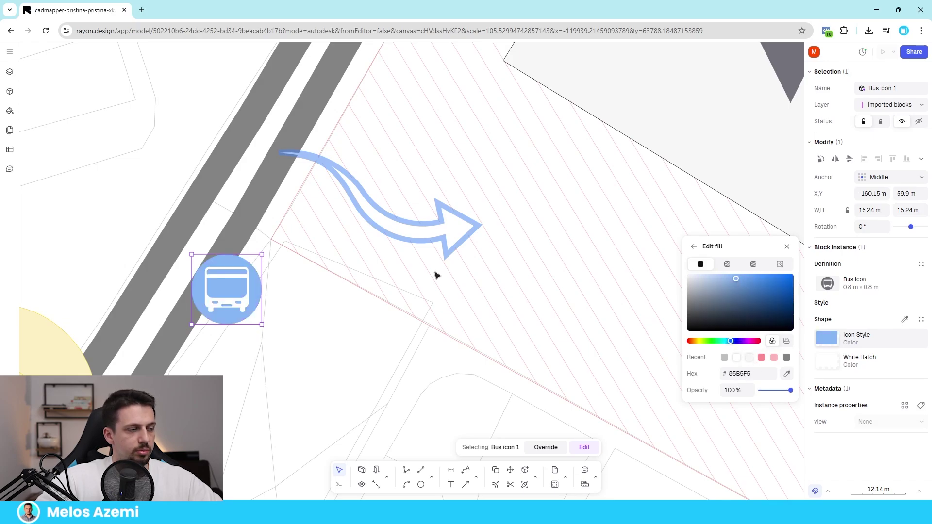
Bring a copy of the walker icon from the symbol library onto the site map near the plot
{"action": "scroll", "coordinate": [437, 273], "scroll_direction": "down", "scroll_amount": 5}
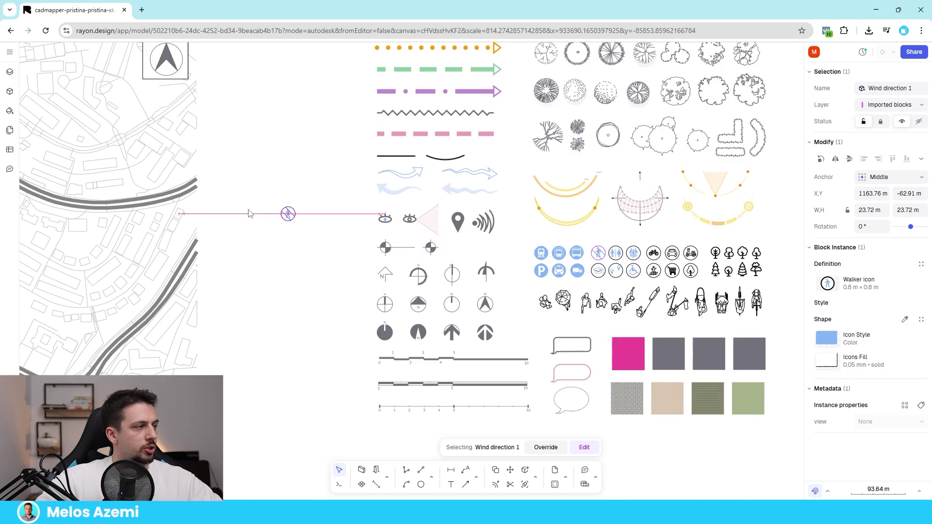
{"action": "left_click_drag", "start_coordinate": [248, 209], "coordinate": [169, 194]}
{"action": "scroll", "coordinate": [458, 200], "scroll_direction": "down", "scroll_amount": 4}
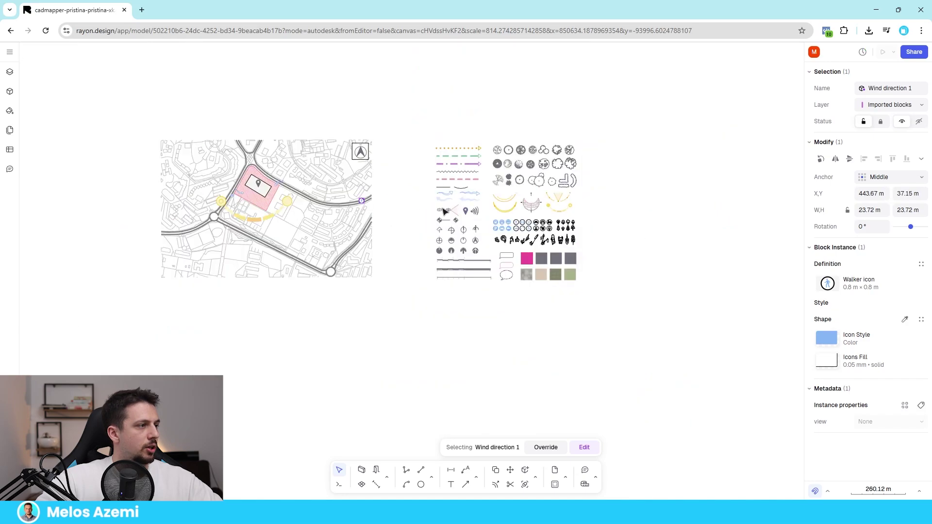
{"action": "middle_click_drag", "start_coordinate": [240, 183], "coordinate": [338, 196]}
{"action": "scroll", "coordinate": [339, 197], "scroll_direction": "up", "scroll_amount": 2}
{"action": "scroll", "coordinate": [488, 208], "scroll_direction": "up", "scroll_amount": 4}
{"action": "left_click_drag", "start_coordinate": [648, 252], "coordinate": [245, 164]}
Shrink the walker icon to about 16 m and position it beside the main road at the plot's eastern corner
{"action": "scroll", "coordinate": [243, 155], "scroll_direction": "up", "scroll_amount": 5}
{"action": "left_click_drag", "start_coordinate": [324, 169], "coordinate": [289, 203]}
{"action": "scroll", "coordinate": [456, 155], "scroll_direction": "down", "scroll_amount": 5}
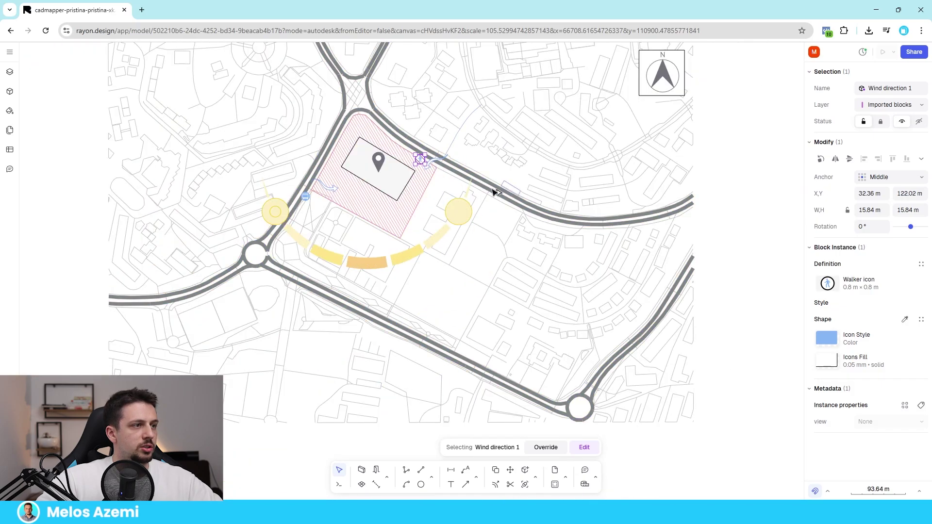
{"action": "left_click", "coordinate": [753, 189]}
Fill all the park areas with the Grass 1.png texture
{"action": "scroll", "coordinate": [437, 174], "scroll_direction": "down", "scroll_amount": 5}
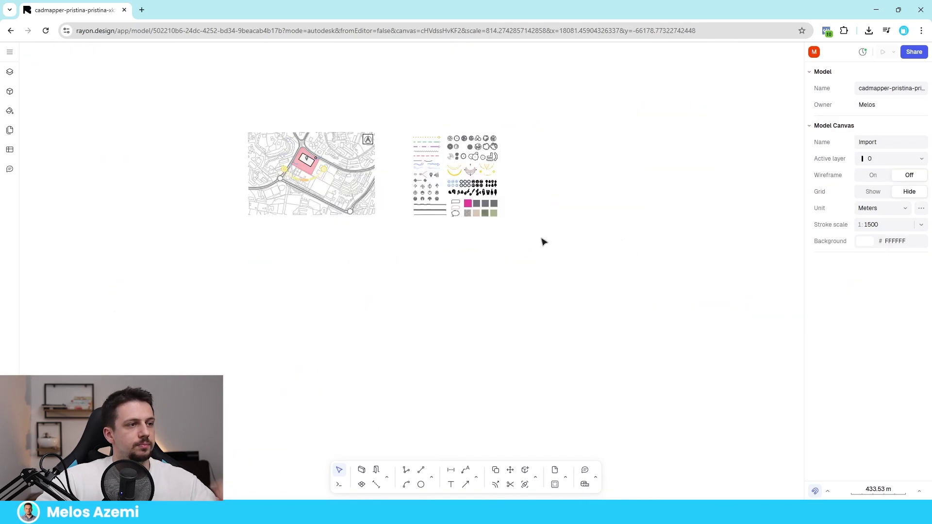
{"action": "scroll", "coordinate": [369, 157], "scroll_direction": "up", "scroll_amount": 5}
{"action": "middle_click_drag", "start_coordinate": [369, 158], "coordinate": [423, 176]}
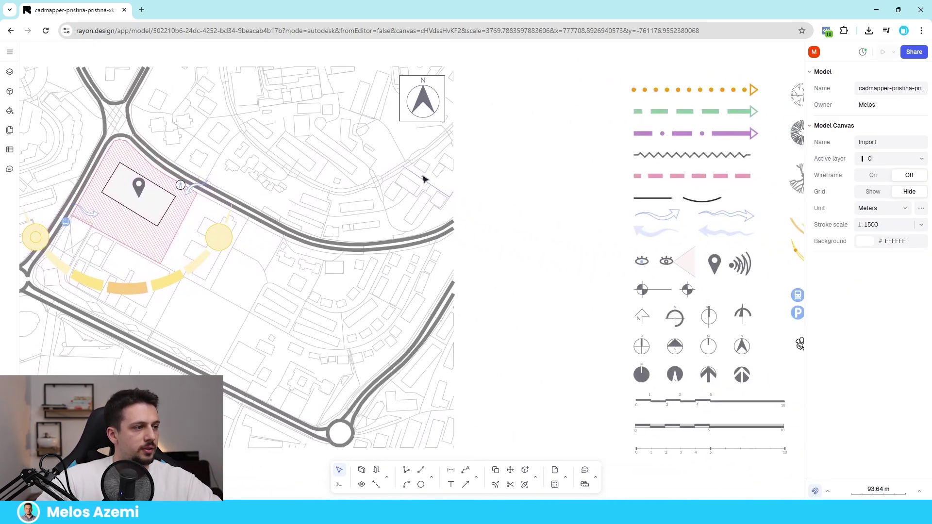
{"action": "scroll", "coordinate": [422, 179], "scroll_direction": "down", "scroll_amount": 3}
{"action": "middle_click_drag", "start_coordinate": [206, 349], "coordinate": [334, 262]}
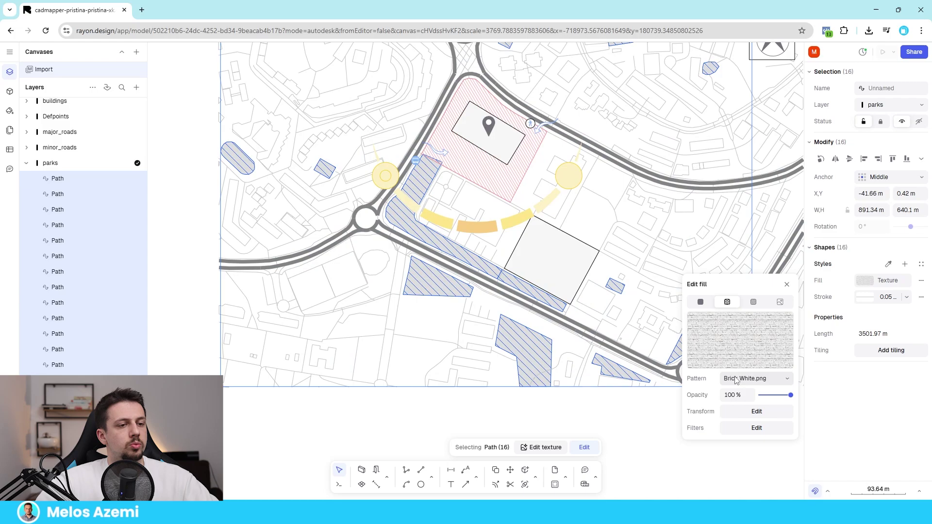
{"action": "left_click", "coordinate": [754, 378]}
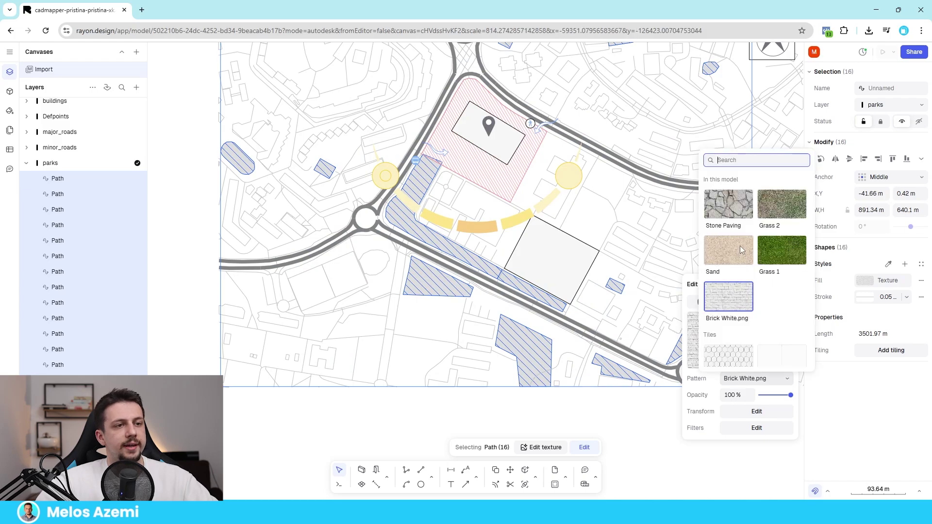
{"action": "scroll", "coordinate": [740, 246], "scroll_direction": "down", "scroll_amount": 15}
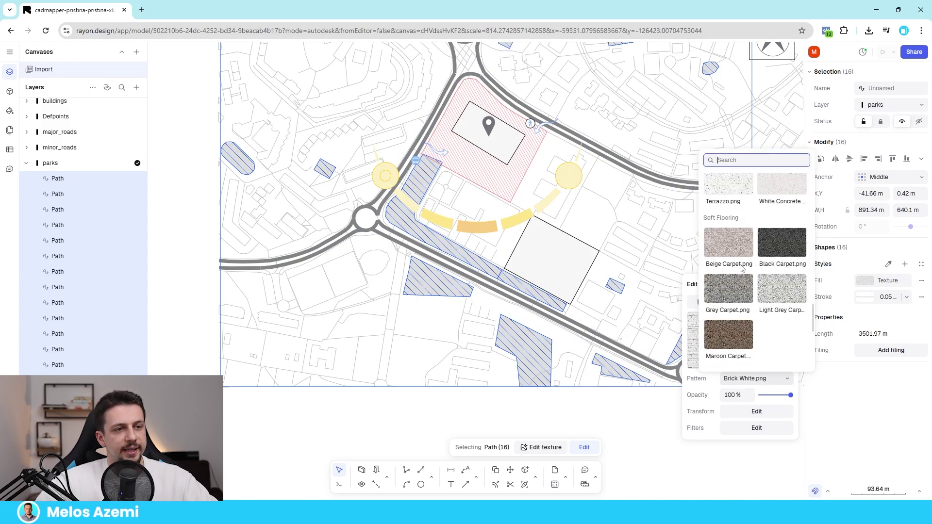
{"action": "scroll", "coordinate": [741, 268], "scroll_direction": "down", "scroll_amount": 5}
{"action": "left_click", "coordinate": [740, 253]}
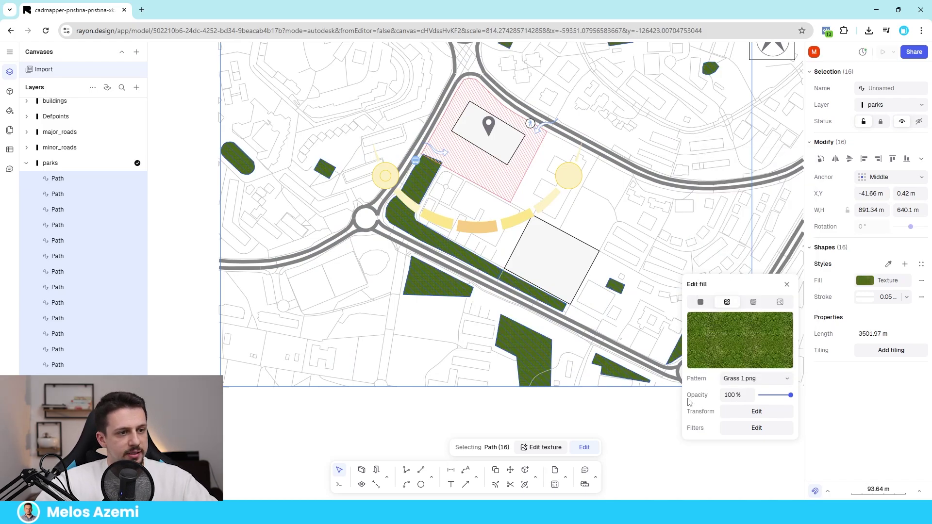
Reduce the opacity of the parks' grass texture to 58%
{"action": "left_click", "coordinate": [751, 431]}
{"action": "left_click", "coordinate": [753, 428]}
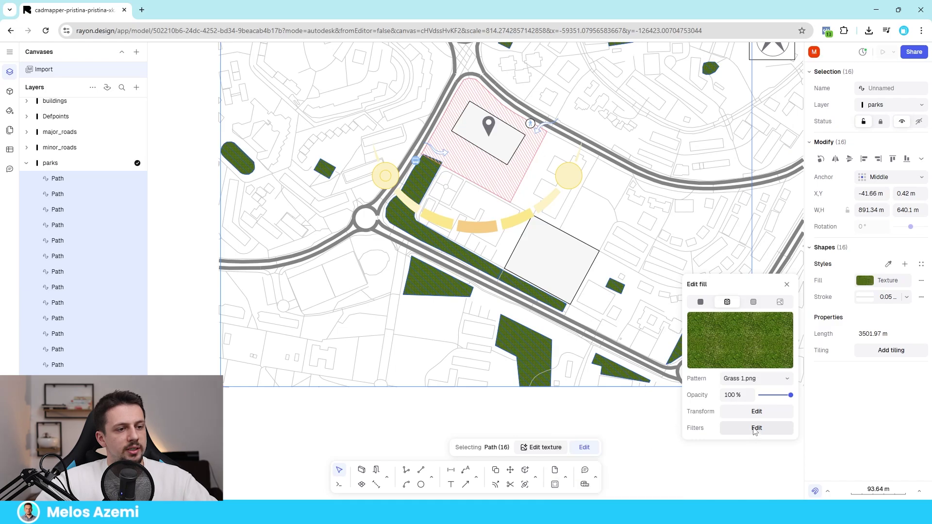
{"action": "left_click_drag", "start_coordinate": [783, 398], "coordinate": [779, 397]}
Set the scale of the parks' grass texture to 60x
{"action": "scroll", "coordinate": [487, 370], "scroll_direction": "up", "scroll_amount": 5}
{"action": "scroll", "coordinate": [436, 358], "scroll_direction": "down", "scroll_amount": 2}
{"action": "left_click", "coordinate": [768, 411]}
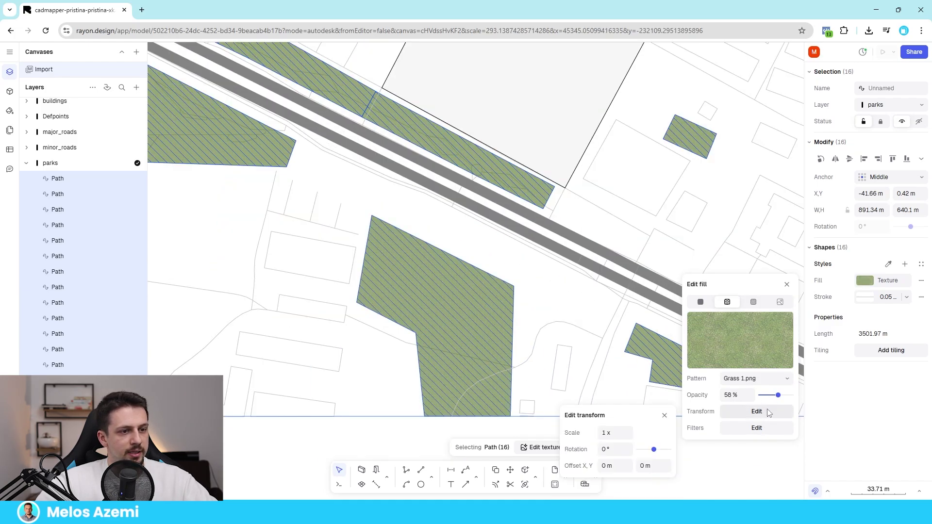
{"action": "type", "text": "60"}
{"action": "key", "text": "Return"}
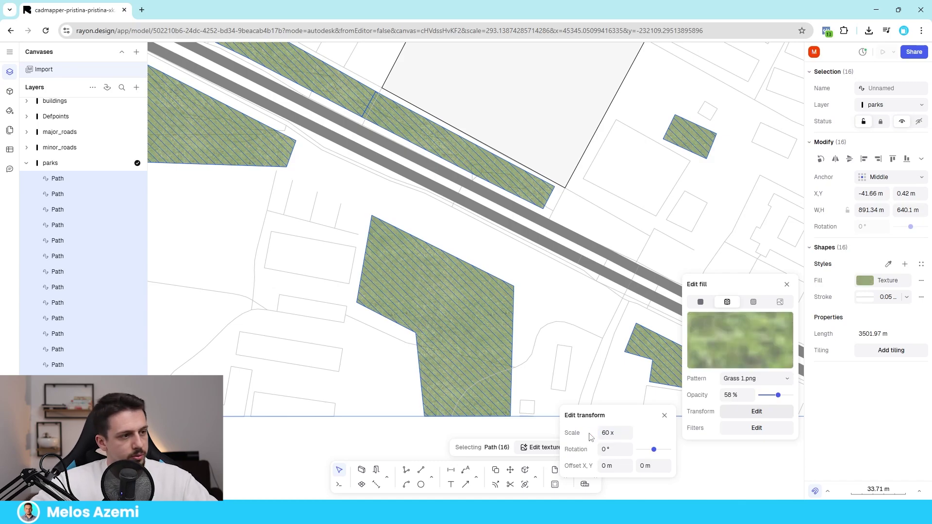
{"action": "left_click", "coordinate": [712, 465]}
{"action": "scroll", "coordinate": [430, 357], "scroll_direction": "down", "scroll_amount": 8}
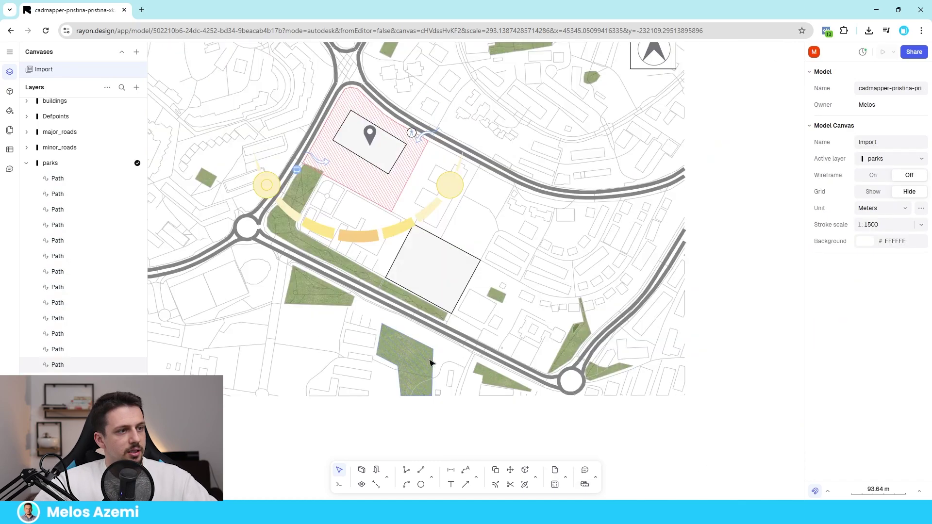
{"action": "scroll", "coordinate": [415, 322], "scroll_direction": "up", "scroll_amount": 3}
{"action": "scroll", "coordinate": [629, 197], "scroll_direction": "down", "scroll_amount": 5}
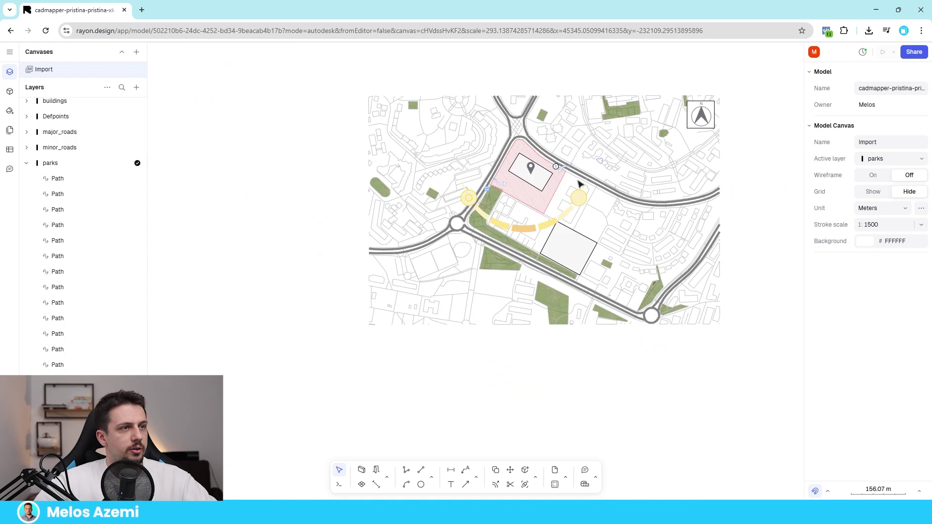
{"action": "scroll", "coordinate": [650, 218], "scroll_direction": "up", "scroll_amount": 3}
{"action": "middle_click_drag", "start_coordinate": [566, 161], "coordinate": [565, 194]}
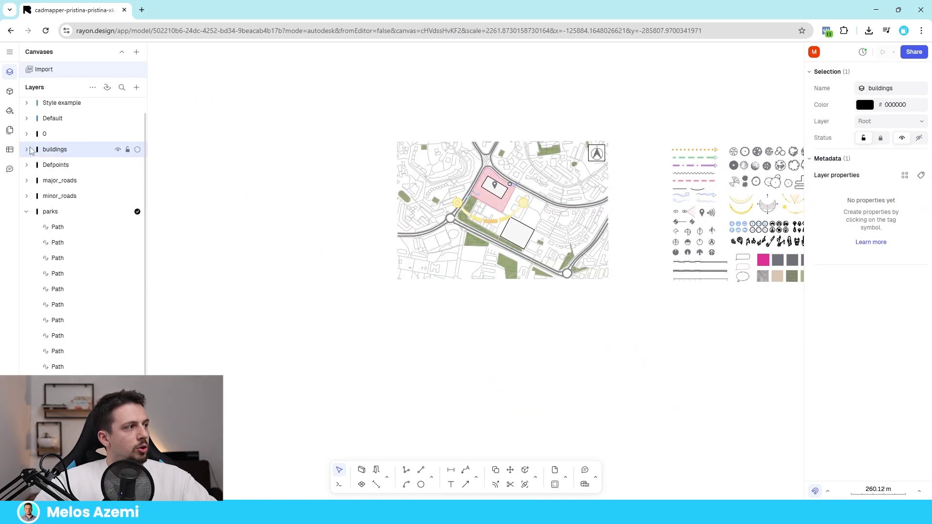
Give every path on the buildings layer a solid light gray fill, F5F5F5
{"action": "left_click", "coordinate": [27, 149]}
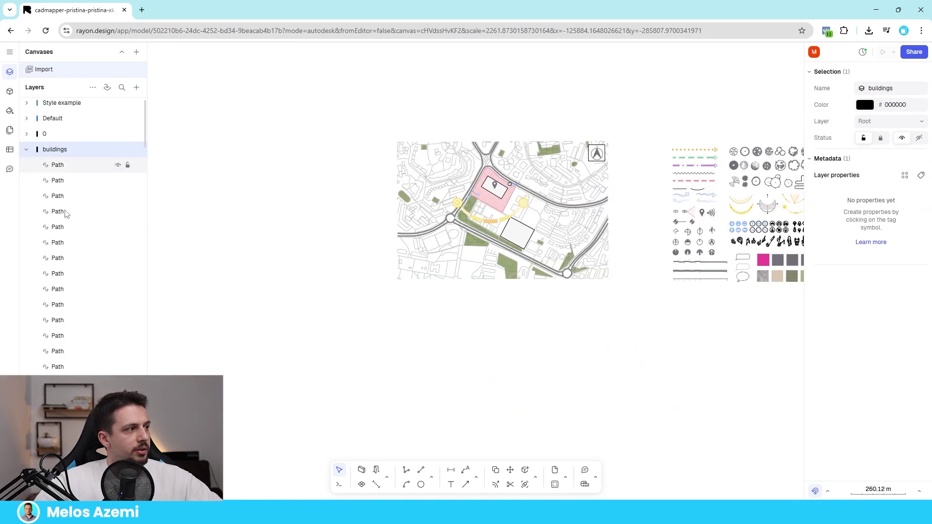
{"action": "scroll", "coordinate": [73, 291], "scroll_direction": "down", "scroll_amount": 2}
{"action": "left_click", "coordinate": [98, 359]}
{"action": "scroll", "coordinate": [98, 366], "scroll_direction": "down", "scroll_amount": 1}
{"action": "scroll", "coordinate": [94, 340], "scroll_direction": "down", "scroll_amount": 5}
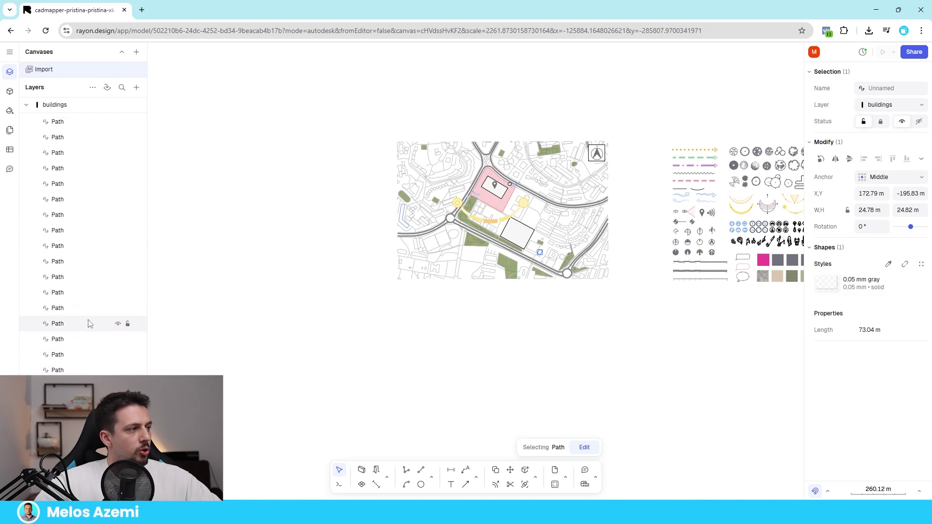
{"action": "scroll", "coordinate": [97, 228], "scroll_direction": "up", "scroll_amount": 3}
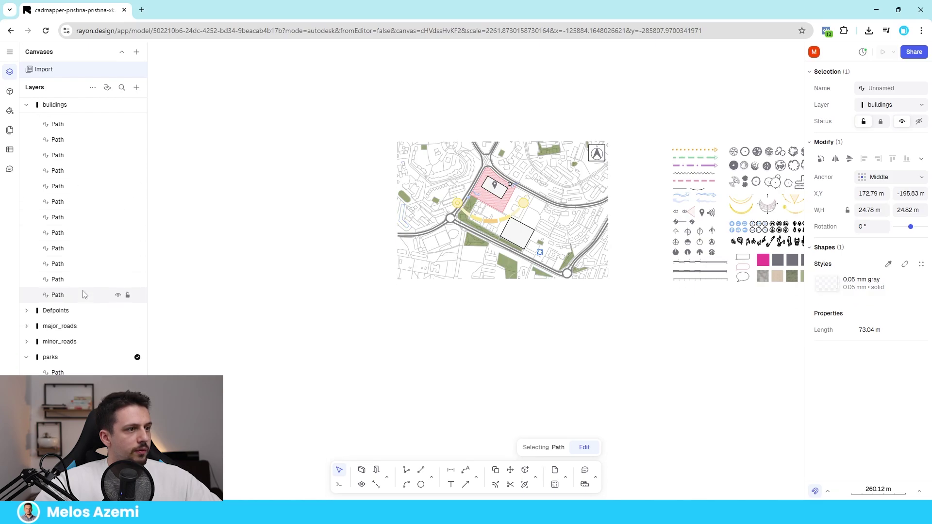
{"action": "left_click", "coordinate": [82, 292], "text": "shift"}
{"action": "scroll", "coordinate": [505, 170], "scroll_direction": "up", "scroll_amount": 5}
{"action": "scroll", "coordinate": [680, 290], "scroll_direction": "down", "scroll_amount": 3}
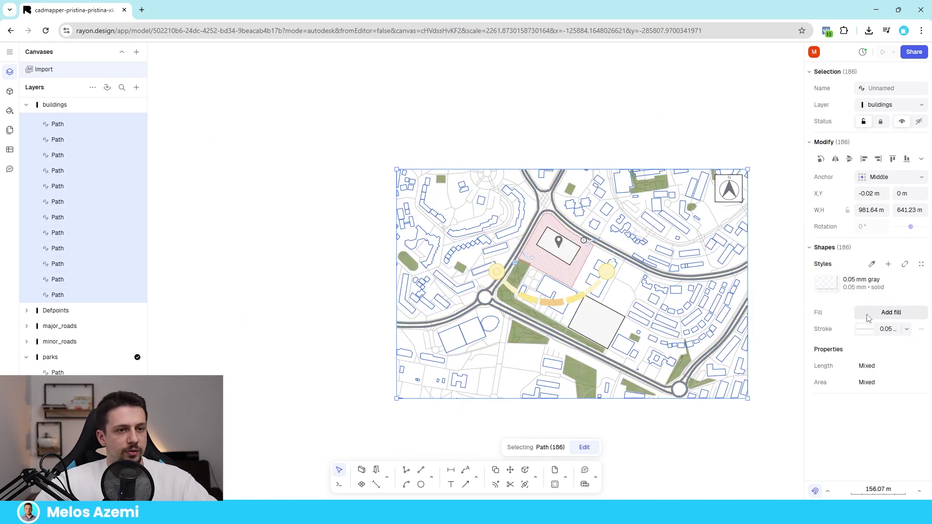
{"action": "left_click", "coordinate": [885, 315]}
{"action": "left_click", "coordinate": [876, 282]}
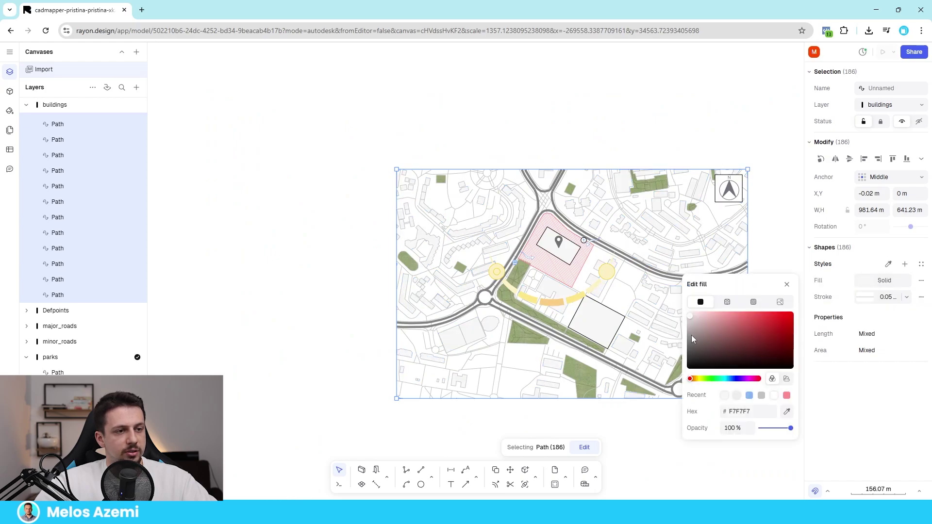
{"action": "left_click_drag", "start_coordinate": [688, 322], "coordinate": [689, 317]}
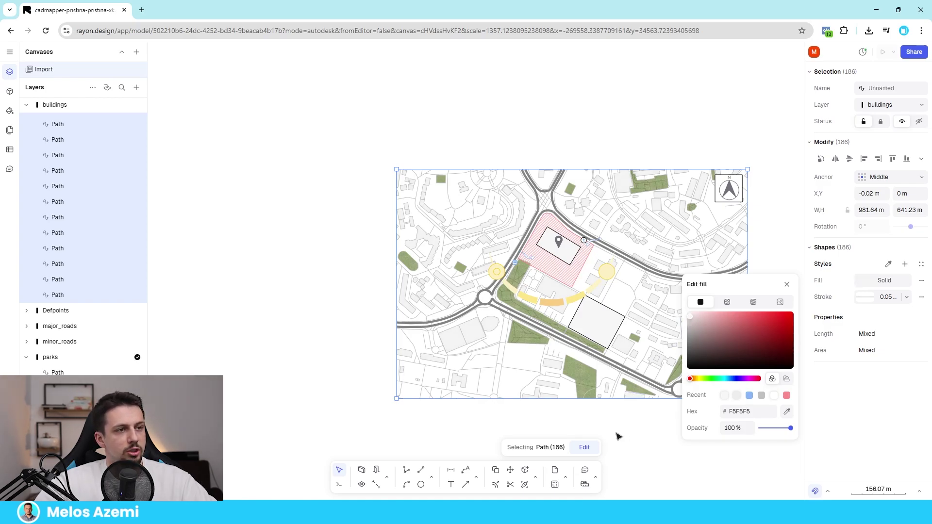
{"action": "left_click", "coordinate": [638, 464]}
Set the stroke weight of all minor_roads paths to 1 mm and lighten their stroke colour to a paler gray
{"action": "scroll", "coordinate": [640, 269], "scroll_direction": "up", "scroll_amount": 3}
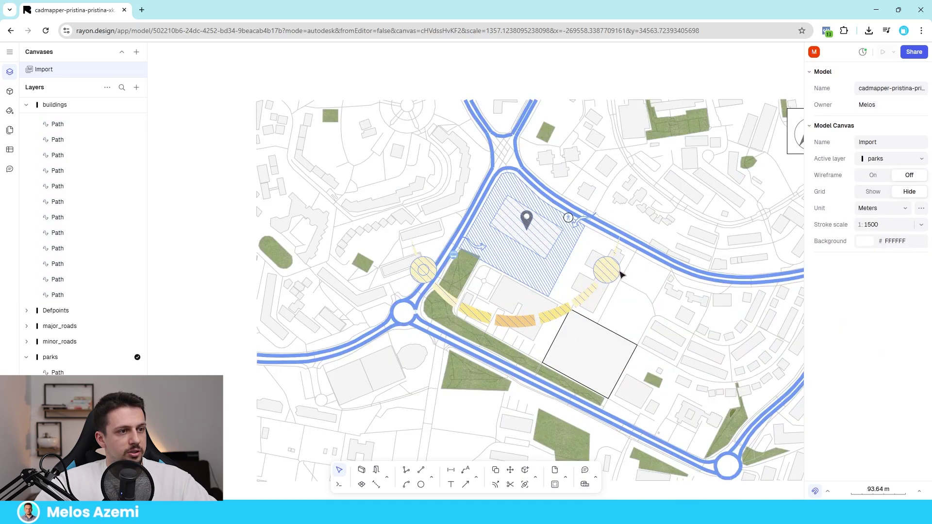
{"action": "left_click", "coordinate": [618, 270]}
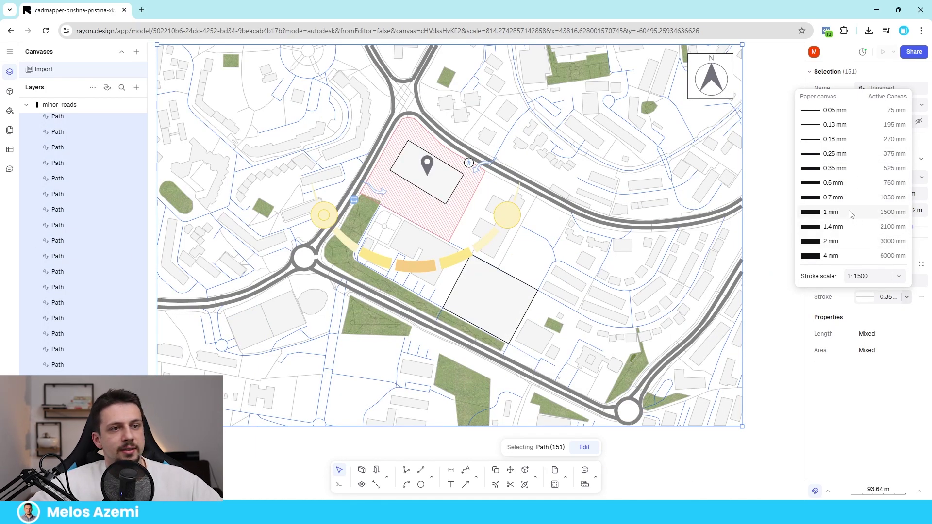
{"action": "left_click", "coordinate": [851, 212]}
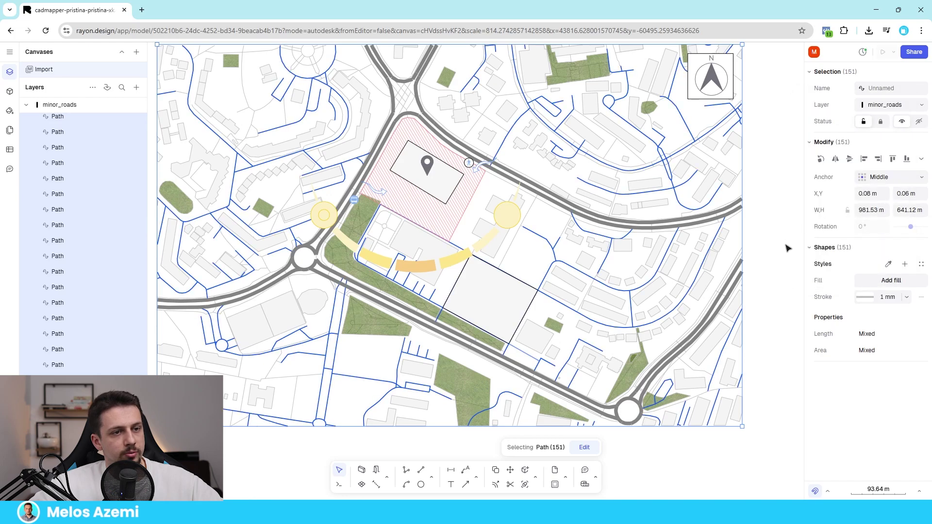
{"action": "left_click", "coordinate": [864, 297]}
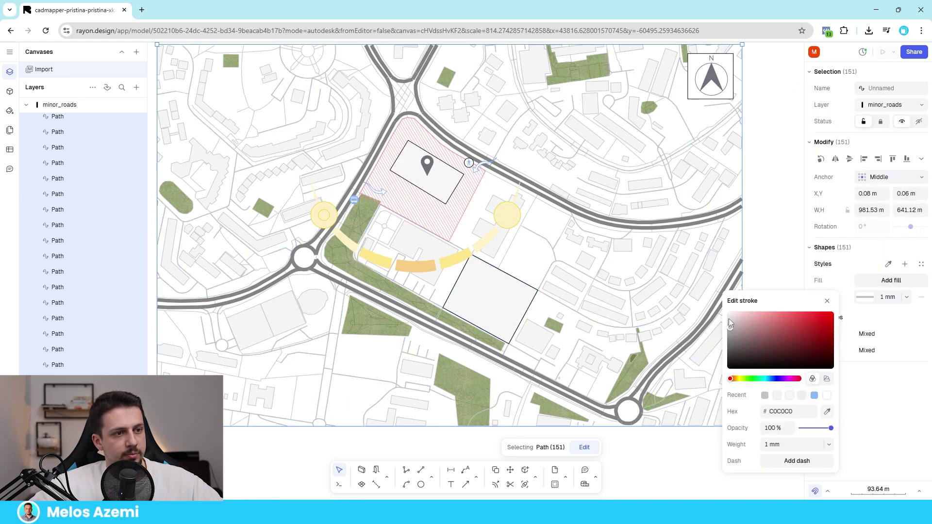
{"action": "mouse_move", "coordinate": [729, 319]}
{"action": "left_mouse_down"}
{"action": "mouse_move", "coordinate": [729, 327]}
{"action": "mouse_move", "coordinate": [730, 319]}
{"action": "left_mouse_up"}
{"action": "left_click", "coordinate": [757, 254]}
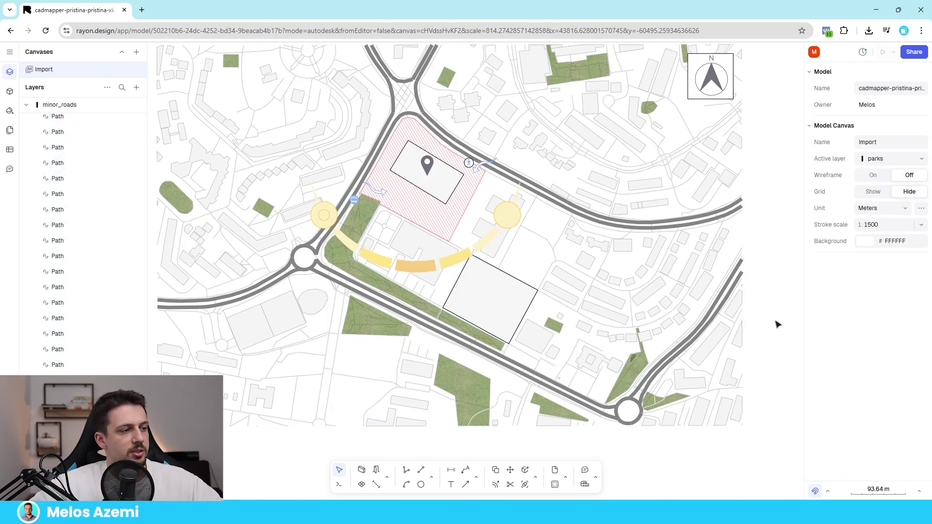
Detach all paths on the paths layer from the shared 0.05 mm gray style and reduce their stroke opacity to 29%
{"action": "scroll", "coordinate": [777, 325], "scroll_direction": "down", "scroll_amount": 3}
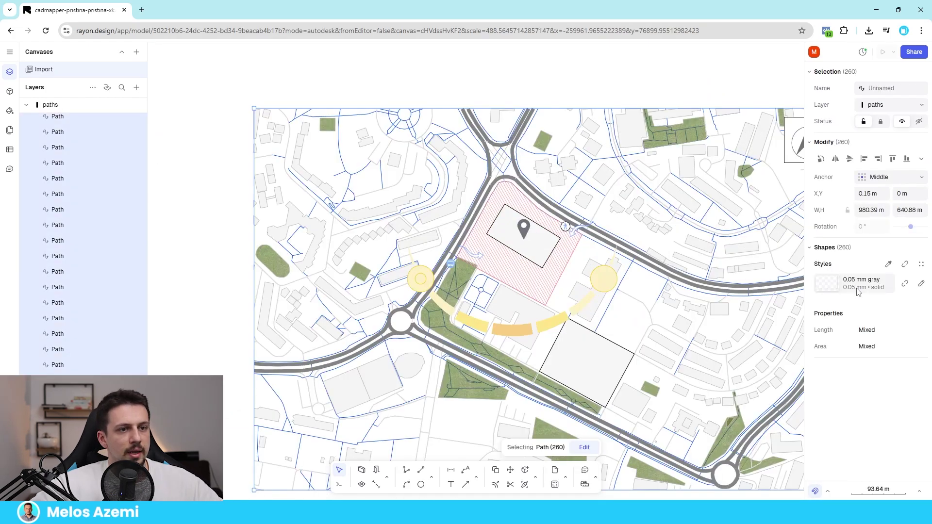
{"action": "left_click", "coordinate": [902, 285]}
{"action": "scroll", "coordinate": [391, 270], "scroll_direction": "down", "scroll_amount": 3}
{"action": "scroll", "coordinate": [364, 387], "scroll_direction": "up", "scroll_amount": 3}
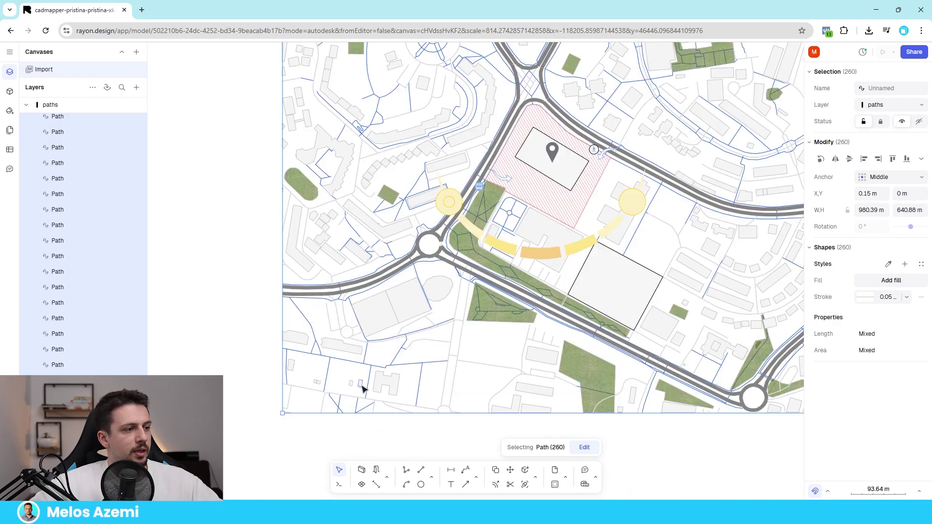
{"action": "left_click", "coordinate": [864, 297]}
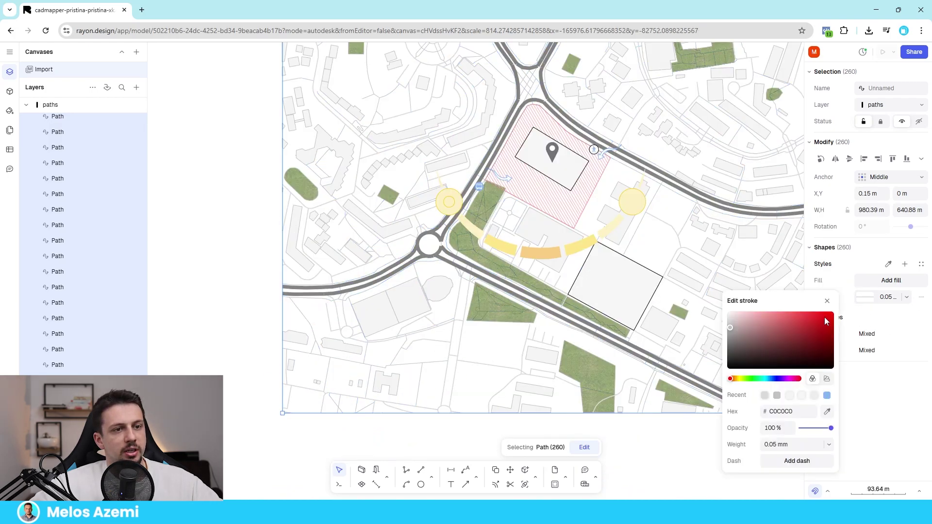
{"action": "left_click_drag", "start_coordinate": [821, 429], "coordinate": [810, 429]}
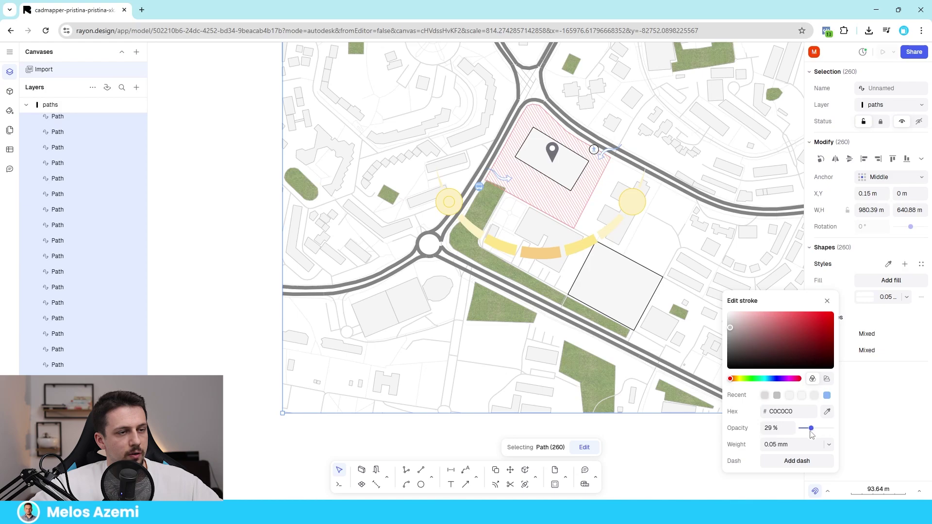
{"action": "left_click", "coordinate": [251, 360]}
{"action": "scroll", "coordinate": [432, 245], "scroll_direction": "down", "scroll_amount": 3}
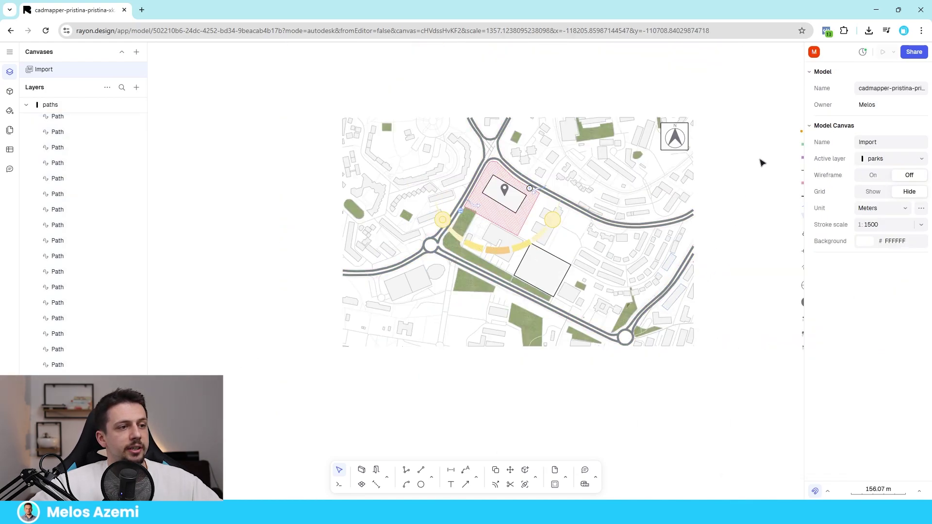
{"action": "middle_click_drag", "start_coordinate": [761, 163], "coordinate": [595, 177]}
{"action": "scroll", "coordinate": [706, 220], "scroll_direction": "up", "scroll_amount": 2}
{"action": "middle_click_drag", "start_coordinate": [705, 182], "coordinate": [621, 200]}
{"action": "scroll", "coordinate": [532, 204], "scroll_direction": "down", "scroll_amount": 2}
{"action": "left_click_drag", "start_coordinate": [610, 133], "coordinate": [685, 192]}
{"action": "left_click", "coordinate": [601, 130]}
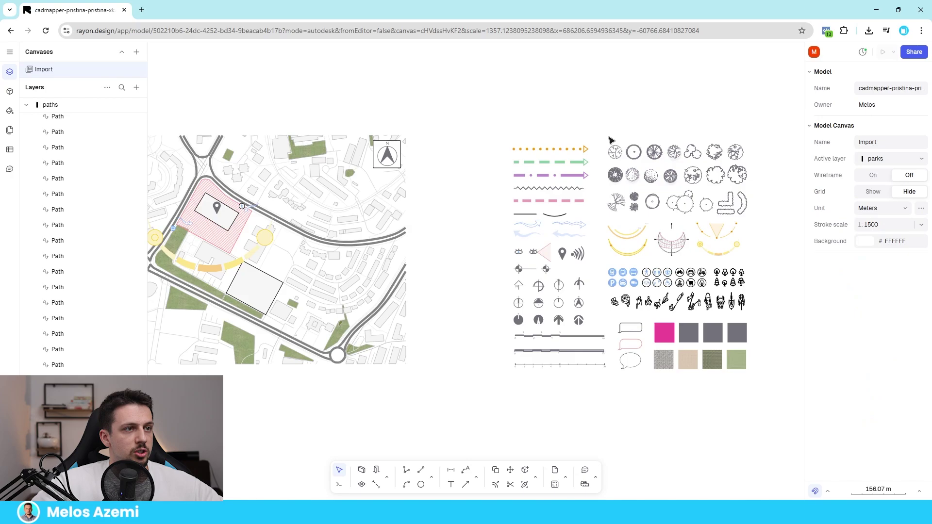
Copy four tree blocks from the symbol library onto the grass strip beside the roundabout, rotating the row -29.2° to follow it
{"action": "left_click_drag", "start_coordinate": [609, 137], "coordinate": [282, 305]}
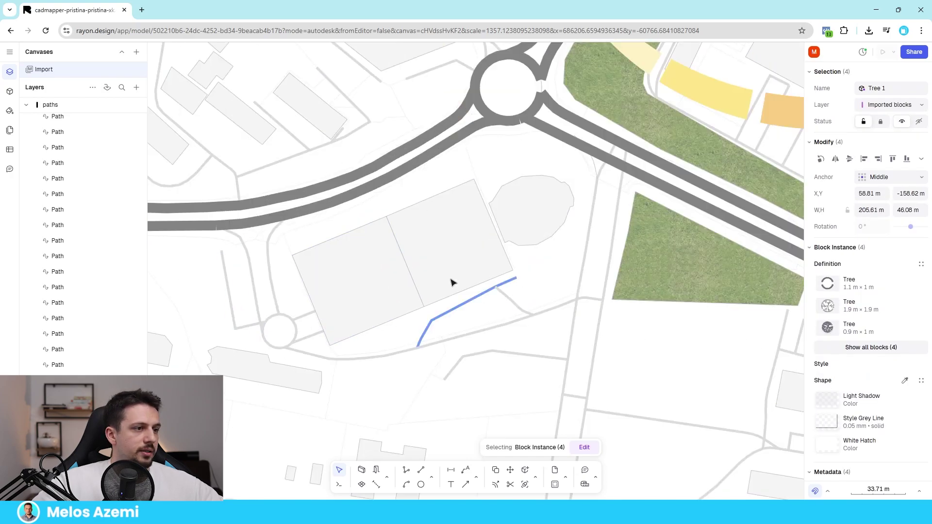
{"action": "scroll", "coordinate": [415, 274], "scroll_direction": "down", "scroll_amount": 5}
{"action": "left_click_drag", "start_coordinate": [624, 279], "coordinate": [528, 213]}
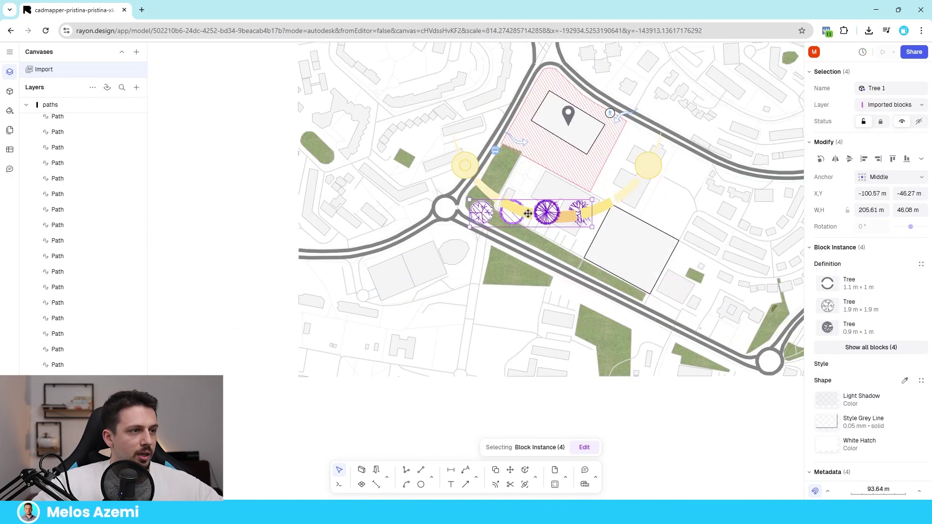
{"action": "scroll", "coordinate": [528, 214], "scroll_direction": "up", "scroll_amount": 2}
{"action": "left_click_drag", "start_coordinate": [608, 198], "coordinate": [515, 249]}
{"action": "scroll", "coordinate": [516, 249], "scroll_direction": "up", "scroll_amount": 5}
Scale down the second and third trees in the row so they fit within the grass strip at varied sizes
{"action": "left_click", "coordinate": [533, 271]}
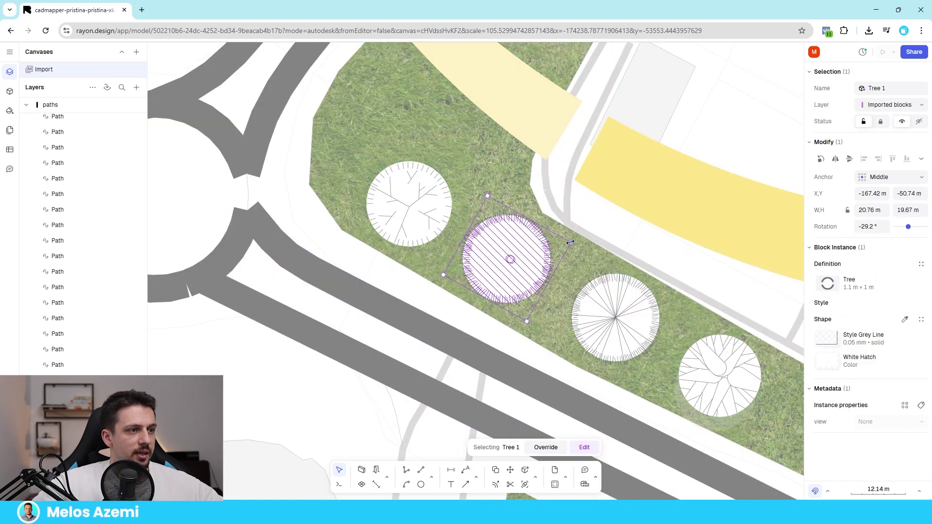
{"action": "left_click_drag", "start_coordinate": [570, 242], "coordinate": [528, 252]}
{"action": "left_click_drag", "start_coordinate": [492, 263], "coordinate": [514, 245]}
{"action": "left_click", "coordinate": [626, 305]}
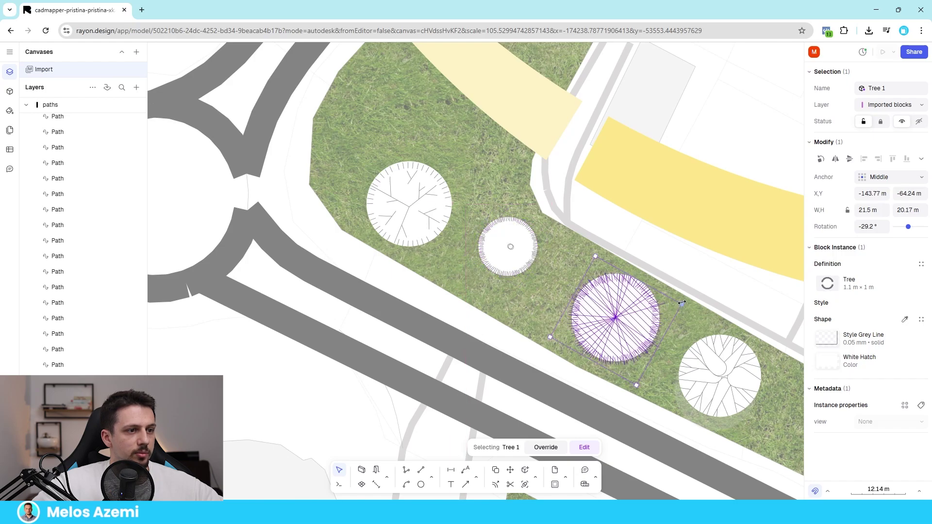
{"action": "left_click_drag", "start_coordinate": [681, 302], "coordinate": [603, 318]}
{"action": "middle_click_drag", "start_coordinate": [603, 318], "coordinate": [435, 203]}
Add a fill to the Style Grey Line style shared by the four placed trees
{"action": "left_click", "coordinate": [576, 289]}
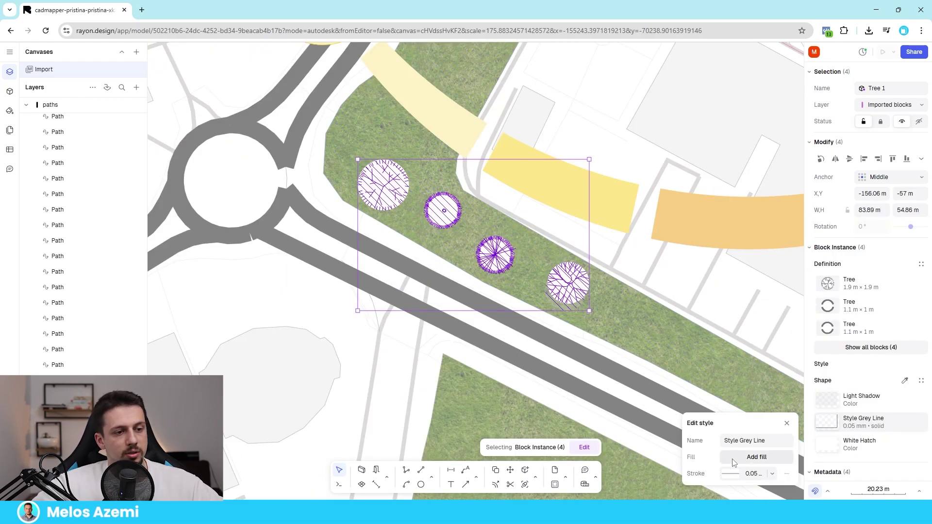
{"action": "left_click", "coordinate": [733, 458]}
{"action": "left_click", "coordinate": [706, 426]}
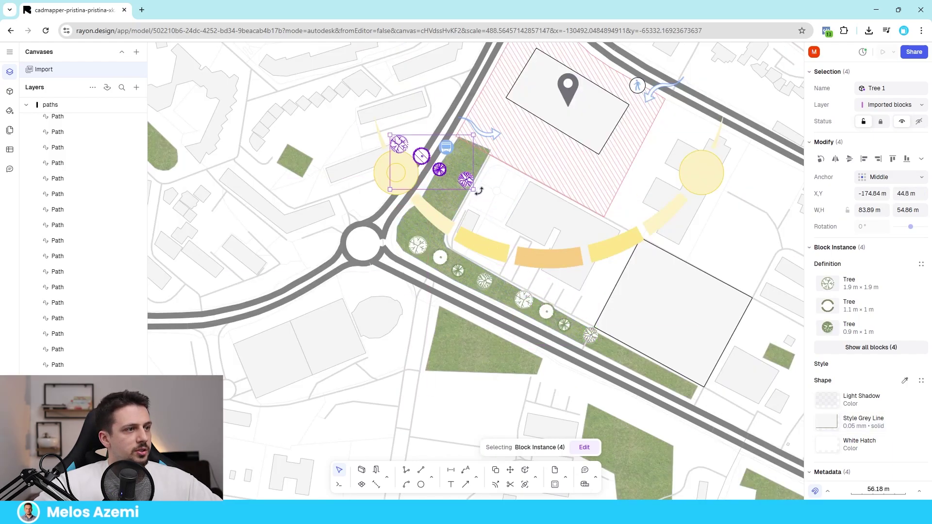
Rotate the copied tree row onto the grass strip between the road and the plot, and remove its last tree near the sun path
{"action": "left_click_drag", "start_coordinate": [479, 191], "coordinate": [396, 205]}
{"action": "left_click_drag", "start_coordinate": [438, 153], "coordinate": [453, 178]}
{"action": "left_click", "coordinate": [426, 215]}
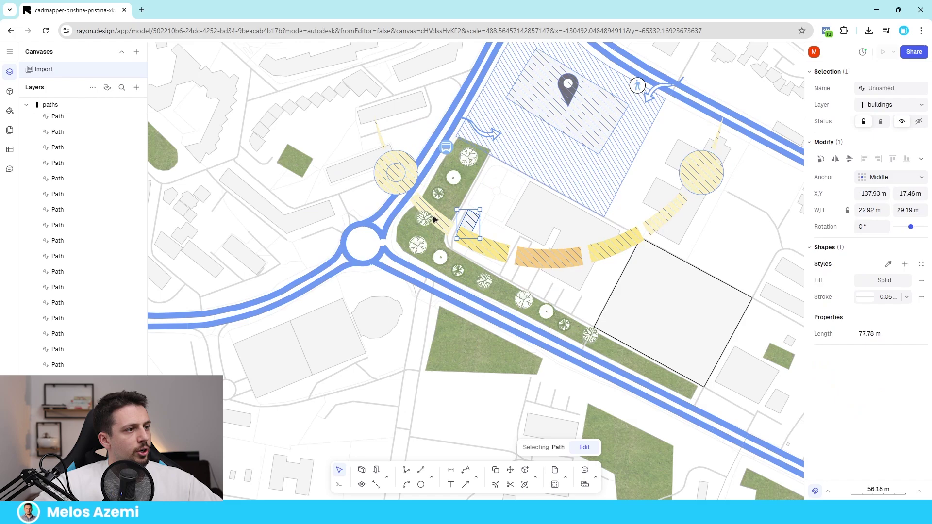
{"action": "left_click", "coordinate": [421, 221]}
{"action": "key", "text": "Escape"}
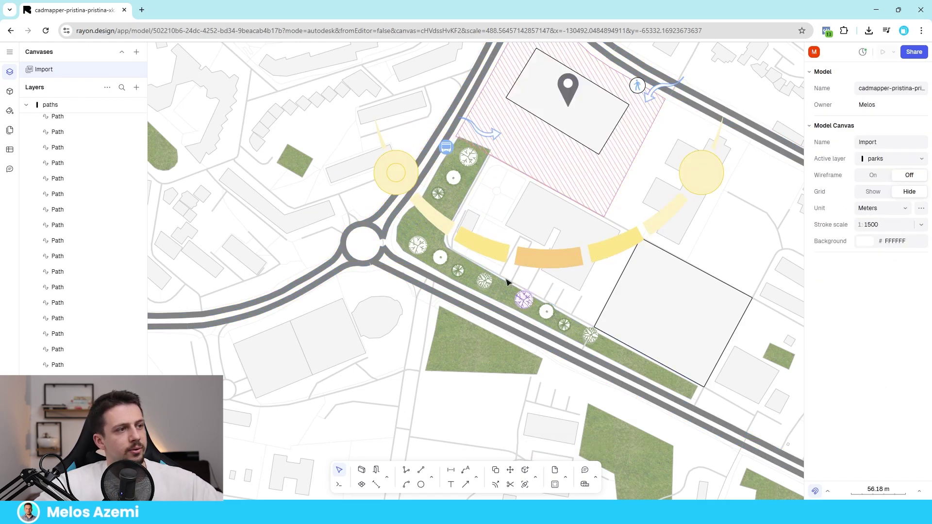
{"action": "scroll", "coordinate": [407, 210], "scroll_direction": "down", "scroll_amount": 5}
{"action": "scroll", "coordinate": [597, 188], "scroll_direction": "down", "scroll_amount": 3}
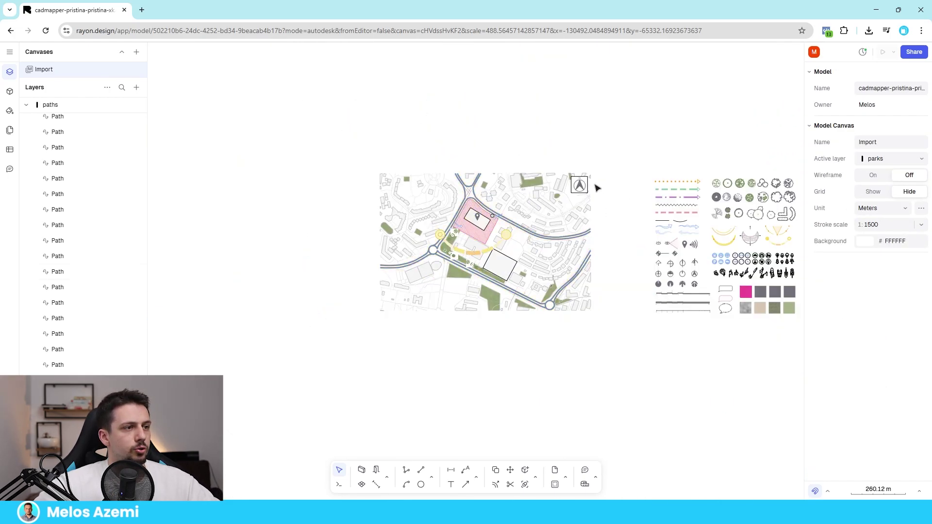
{"action": "scroll", "coordinate": [491, 188], "scroll_direction": "up", "scroll_amount": 3}
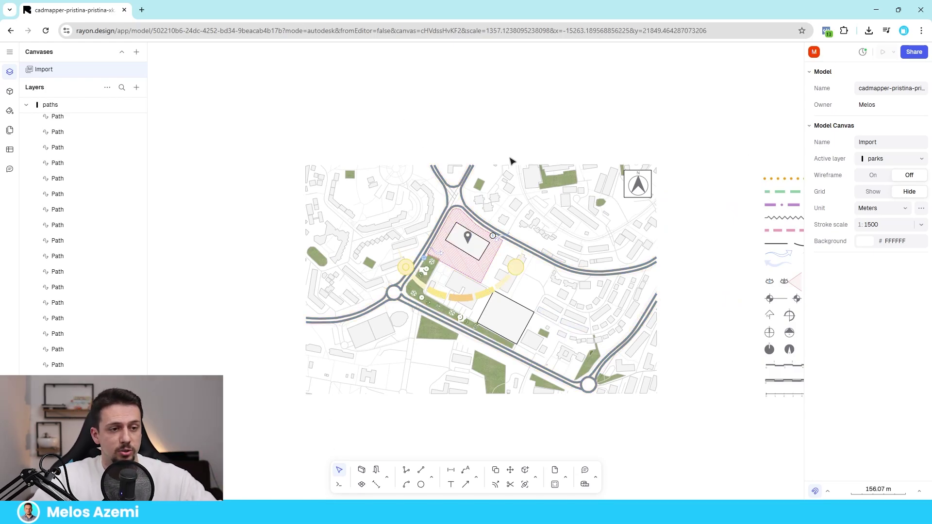
{"action": "scroll", "coordinate": [522, 252], "scroll_direction": "up", "scroll_amount": 2}
Duplicate all paths on the buildings layer, offsetting the copies about 3.5 m east and 5.9 m south as shadows
{"action": "scroll", "coordinate": [53, 320], "scroll_direction": "up", "scroll_amount": 10}
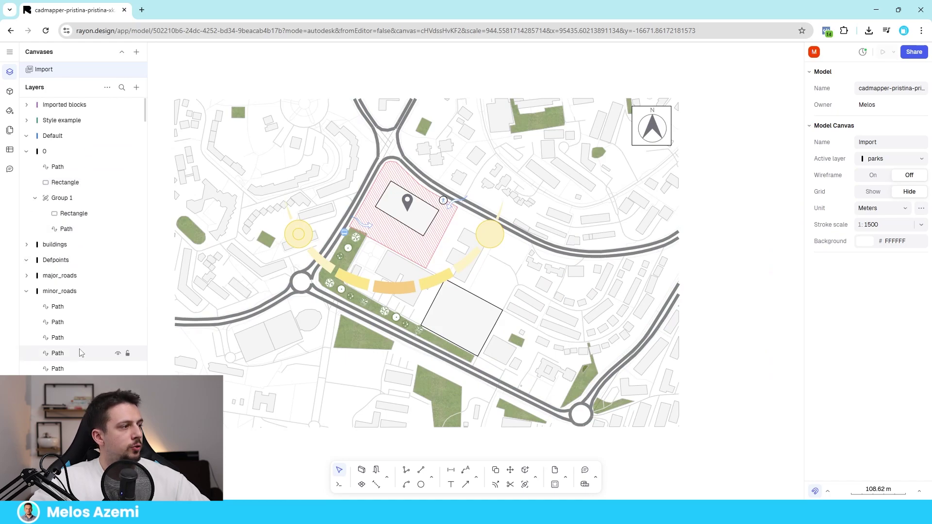
{"action": "left_click", "coordinate": [26, 291]}
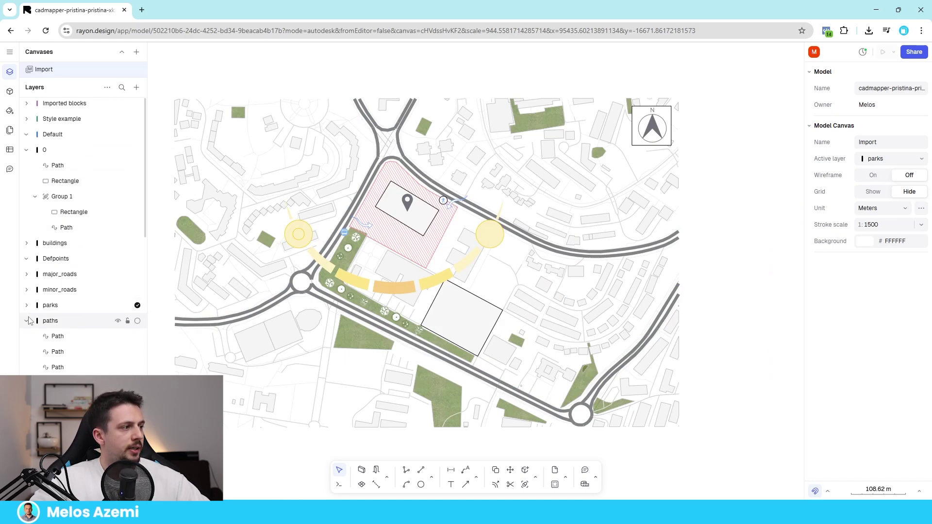
{"action": "left_click", "coordinate": [63, 241]}
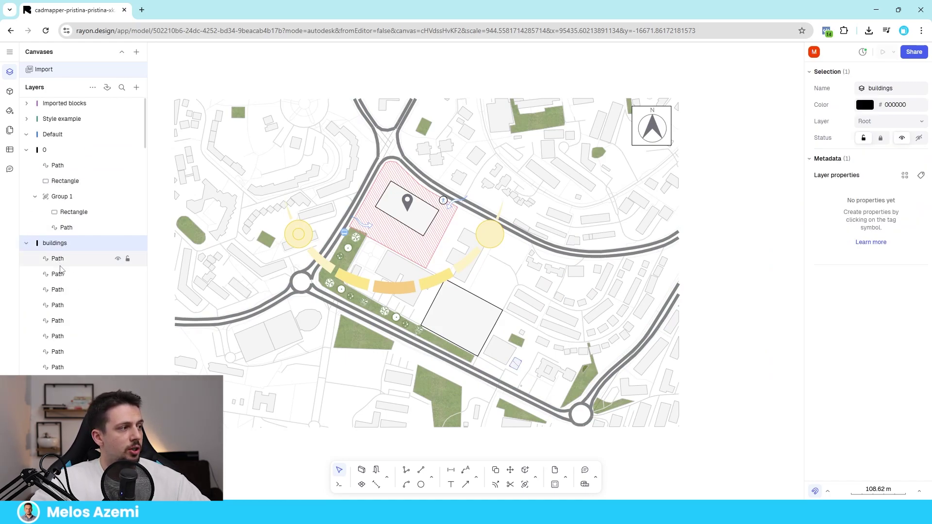
{"action": "left_click", "coordinate": [58, 262]}
{"action": "scroll", "coordinate": [59, 291], "scroll_direction": "down", "scroll_amount": 3}
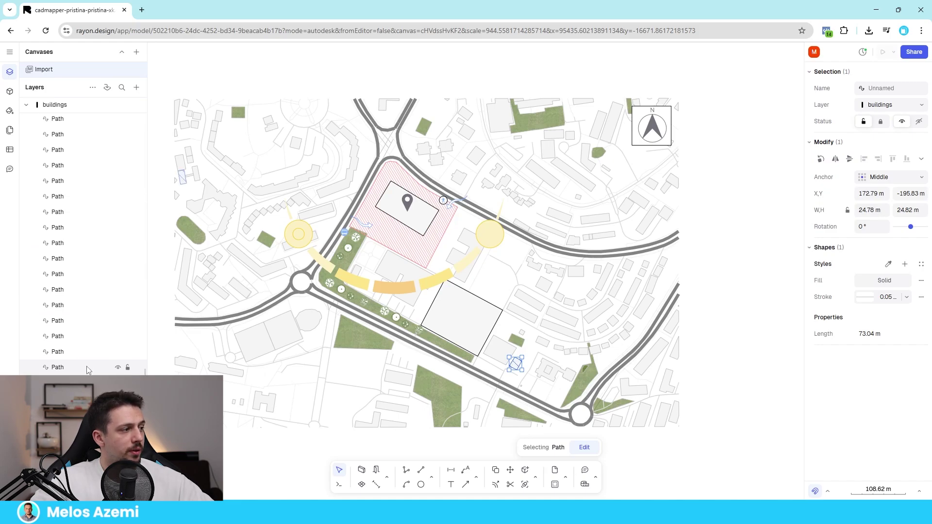
{"action": "scroll", "coordinate": [87, 366], "scroll_direction": "down", "scroll_amount": 2}
{"action": "left_click", "coordinate": [86, 333], "text": "shift"}
{"action": "scroll", "coordinate": [528, 359], "scroll_direction": "up", "scroll_amount": 3}
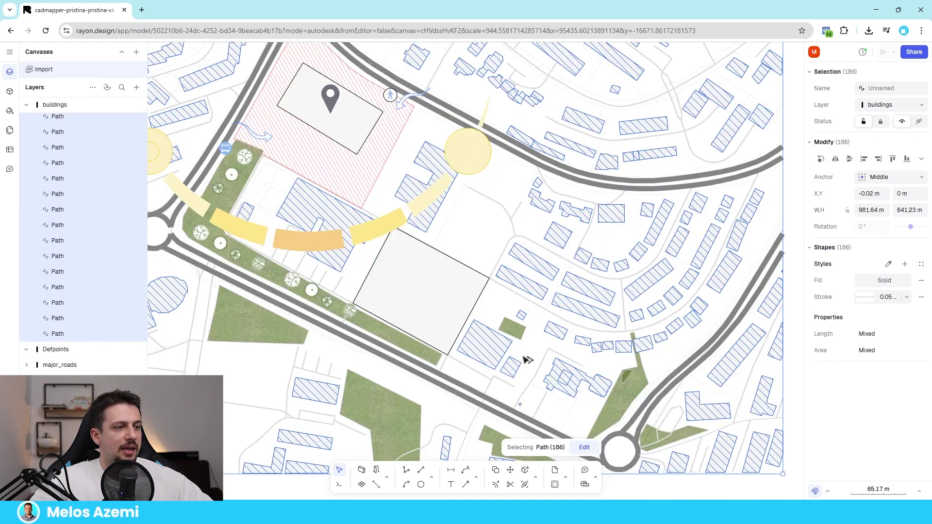
{"action": "scroll", "coordinate": [528, 359], "scroll_direction": "up", "scroll_amount": 3}
{"action": "left_click_drag", "start_coordinate": [479, 349], "coordinate": [479, 355]}
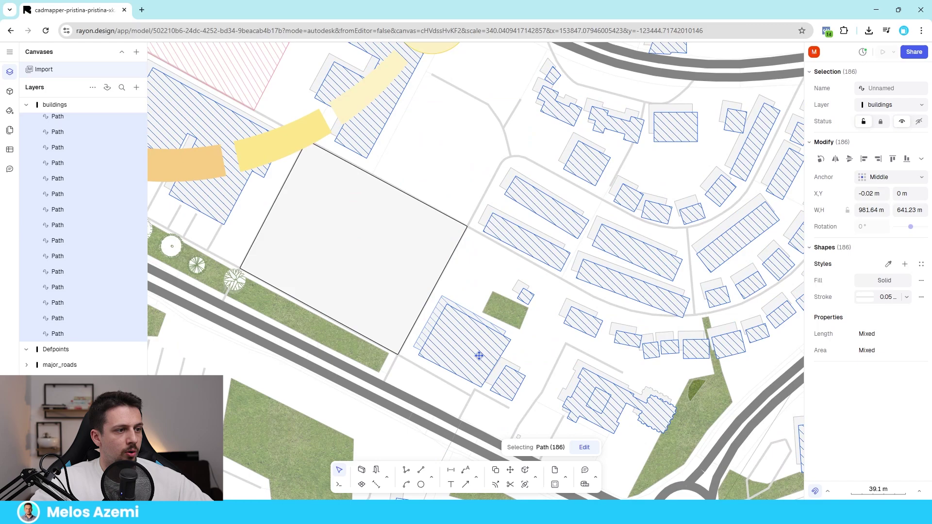
Send the duplicated building paths to the back of their layer
{"action": "scroll", "coordinate": [575, 324], "scroll_direction": "down", "scroll_amount": 5}
{"action": "scroll", "coordinate": [549, 350], "scroll_direction": "up", "scroll_amount": 7}
{"action": "right_click", "coordinate": [532, 350]}
{"action": "mouse_move", "coordinate": [603, 364]}
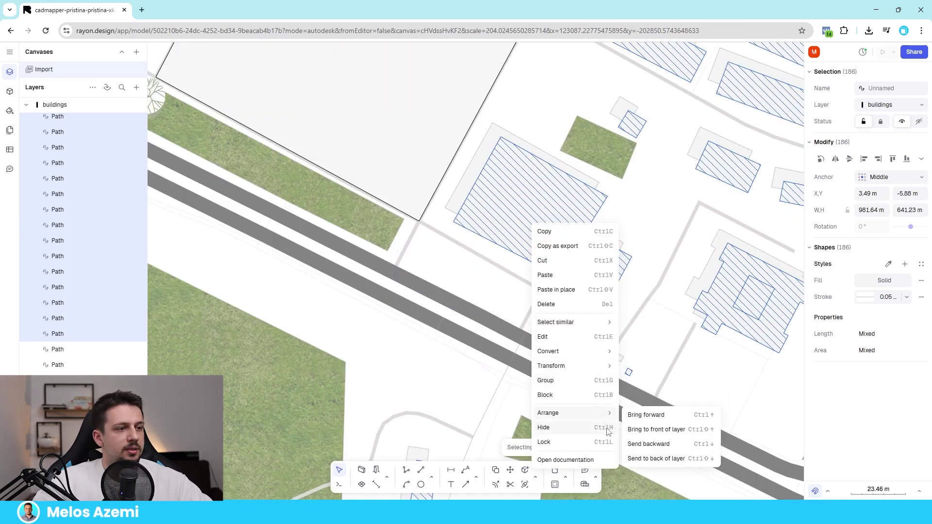
{"action": "left_click", "coordinate": [683, 452]}
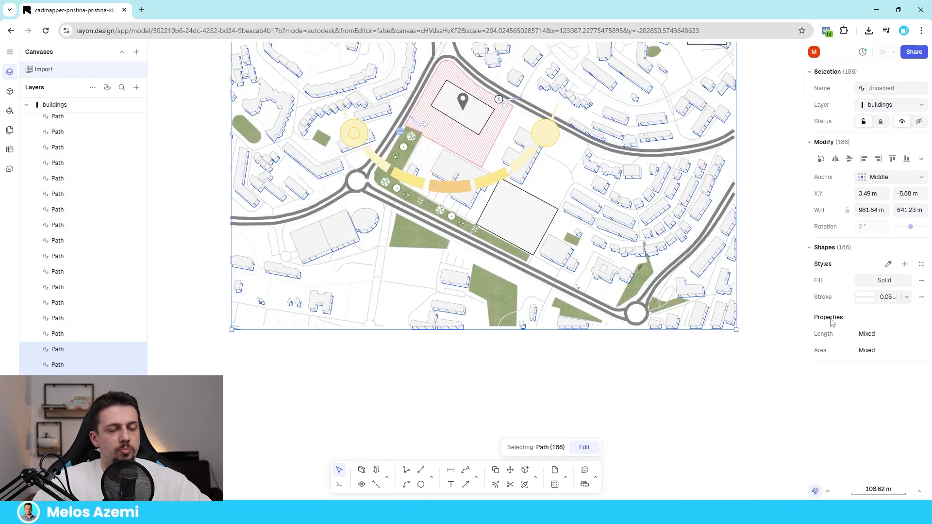
Remove the stroke from the building shadow copies and give them a solid A1A1A1 fill at 60% opacity
{"action": "left_click", "coordinate": [921, 297]}
{"action": "left_click", "coordinate": [884, 280]}
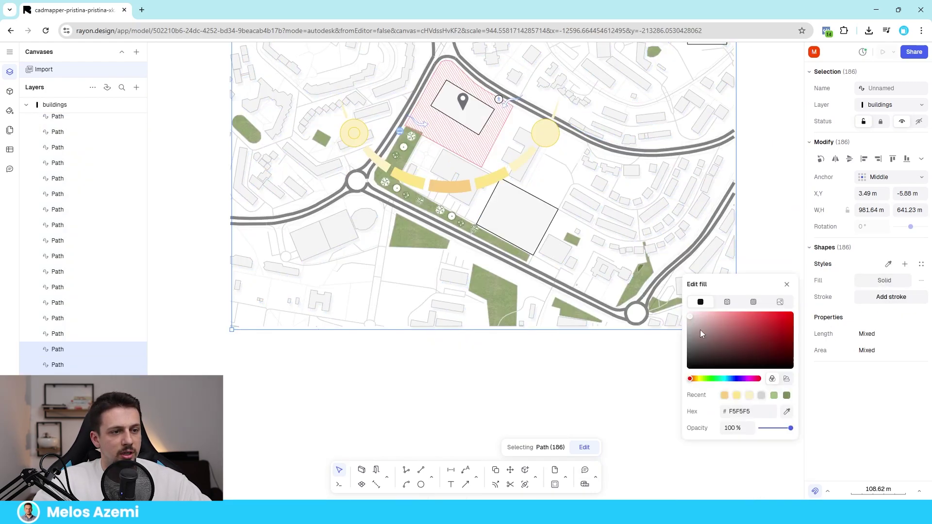
{"action": "left_click_drag", "start_coordinate": [790, 428], "coordinate": [775, 429]}
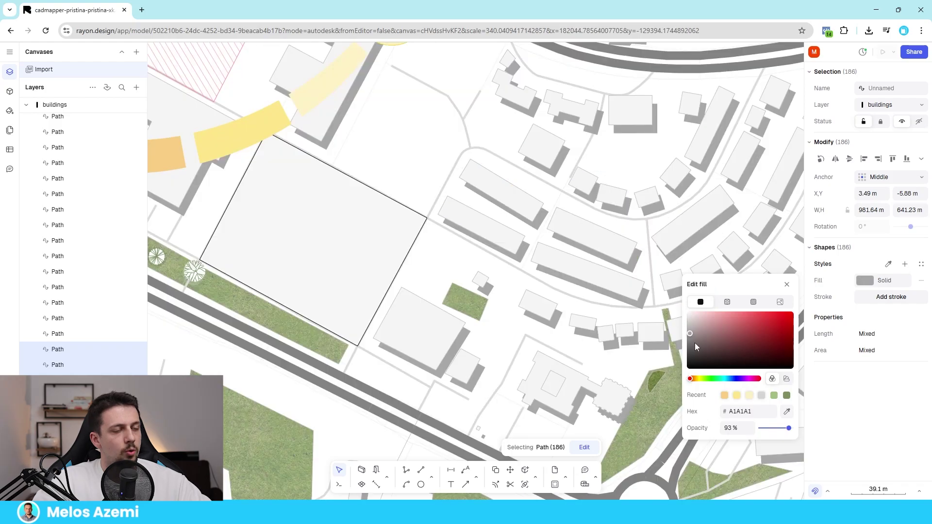
{"action": "left_click_drag", "start_coordinate": [780, 432], "coordinate": [778, 429]}
{"action": "scroll", "coordinate": [572, 322], "scroll_direction": "down", "scroll_amount": 5}
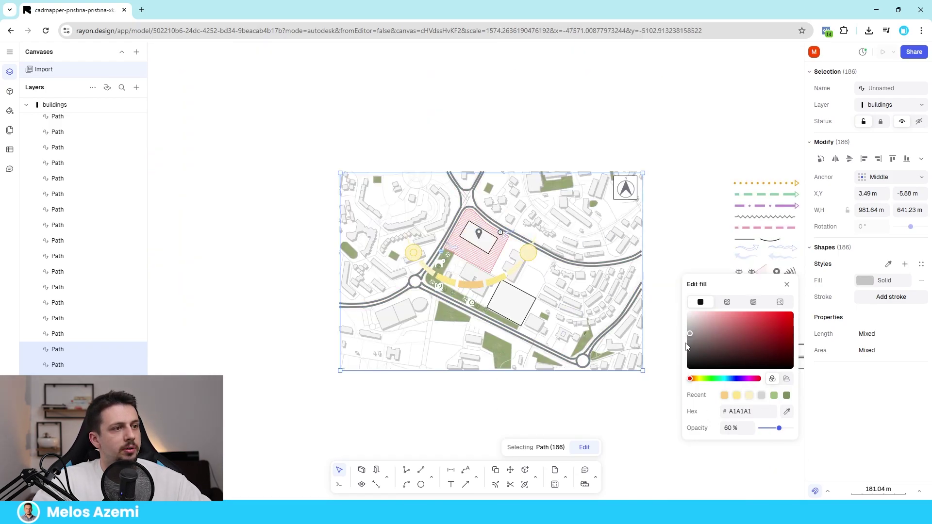
{"action": "scroll", "coordinate": [565, 281], "scroll_direction": "up", "scroll_amount": 3}
{"action": "scroll", "coordinate": [589, 320], "scroll_direction": "down", "scroll_amount": 3}
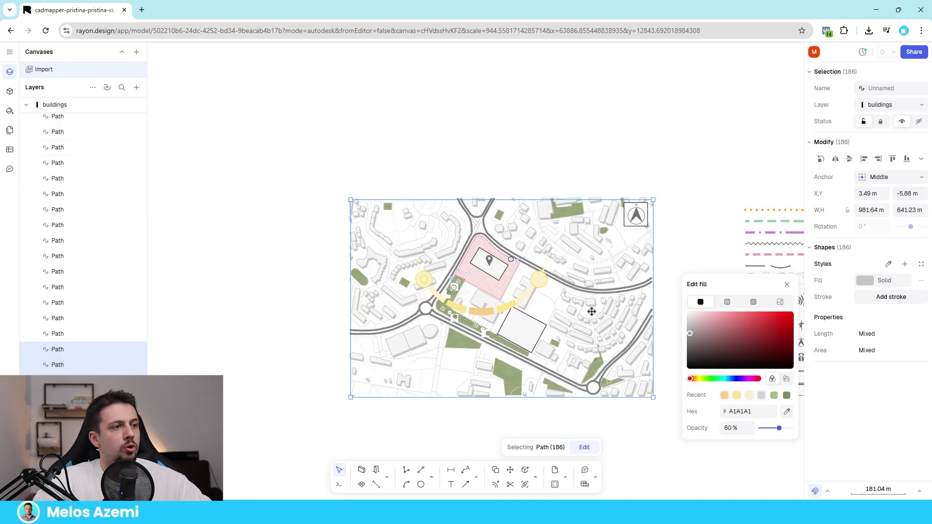
Inside the site group, duplicate the plot's building rectangle and offset the copy about 11.7 m south
{"action": "left_click", "coordinate": [492, 279]}
{"action": "scroll", "coordinate": [494, 272], "scroll_direction": "up", "scroll_amount": 5}
{"action": "double_click", "coordinate": [495, 288]}
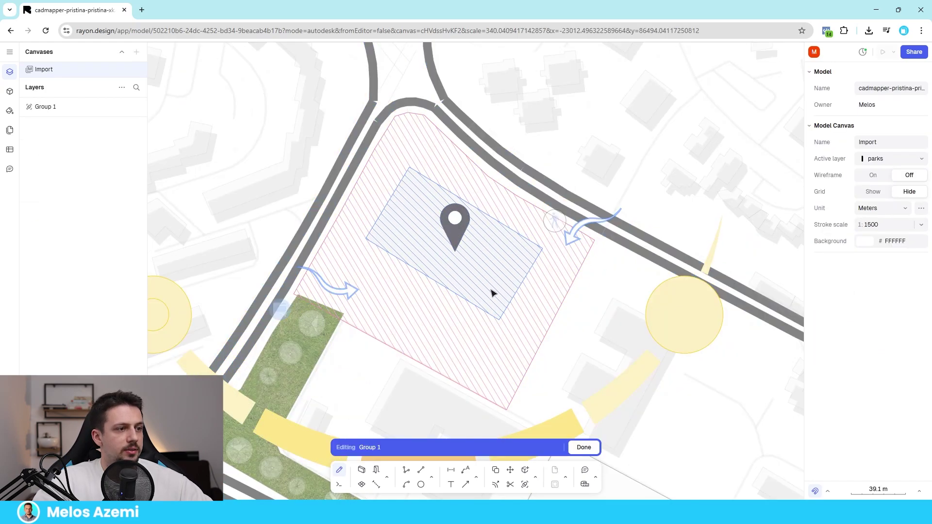
{"action": "mouse_move", "coordinate": [491, 291]}
{"action": "left_mouse_down", "text": "alt"}
{"action": "mouse_move", "coordinate": [495, 316]}
{"action": "mouse_move", "coordinate": [492, 307]}
{"action": "left_mouse_up", "text": "alt"}
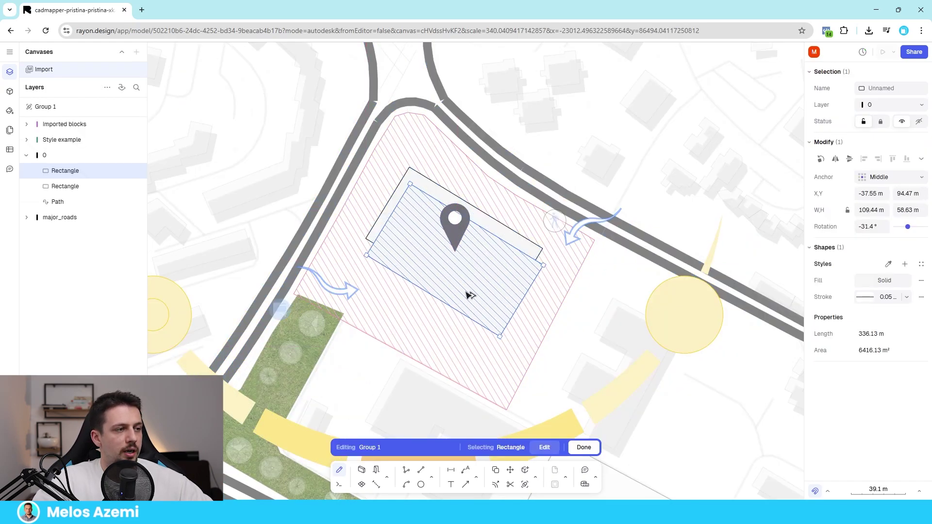
{"action": "right_click", "coordinate": [505, 291]}
{"action": "left_click", "coordinate": [600, 457]}
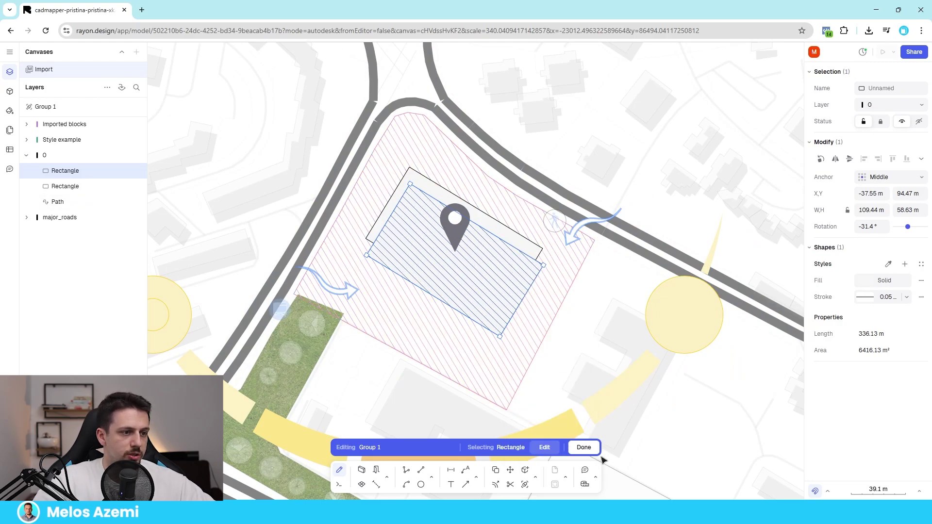
{"action": "left_click", "coordinate": [589, 448]}
Reopen the site group and bring the original plot building rectangle to the front of its layer
{"action": "double_click", "coordinate": [529, 251]}
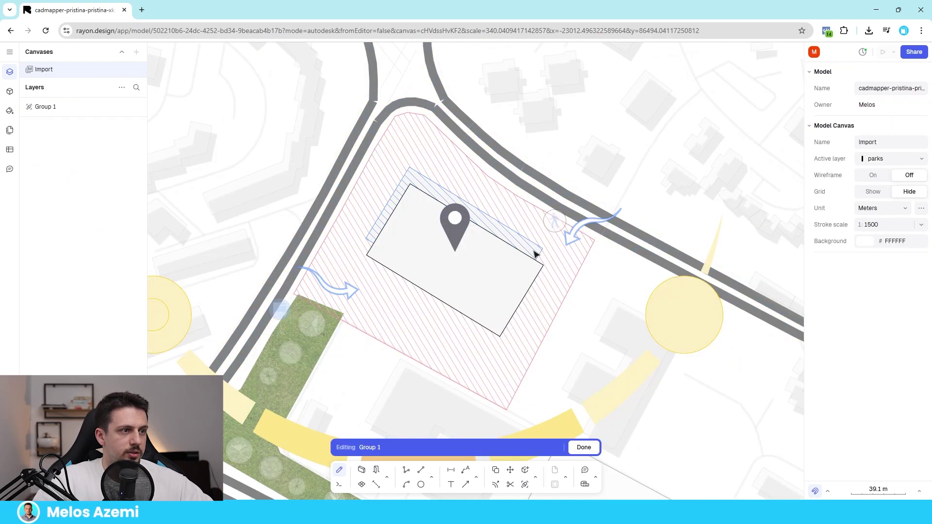
{"action": "right_click", "coordinate": [534, 253]}
{"action": "mouse_move", "coordinate": [609, 441]}
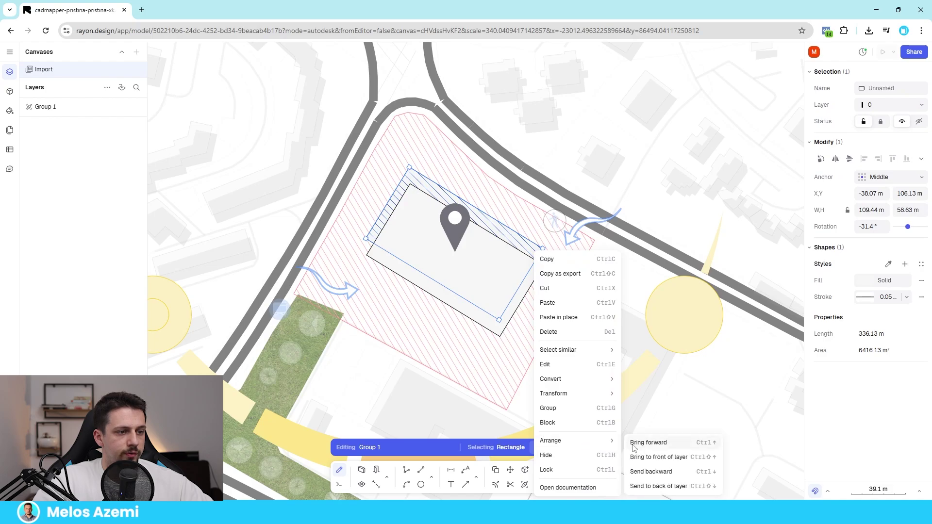
{"action": "left_click", "coordinate": [672, 456]}
{"action": "left_click", "coordinate": [610, 379]}
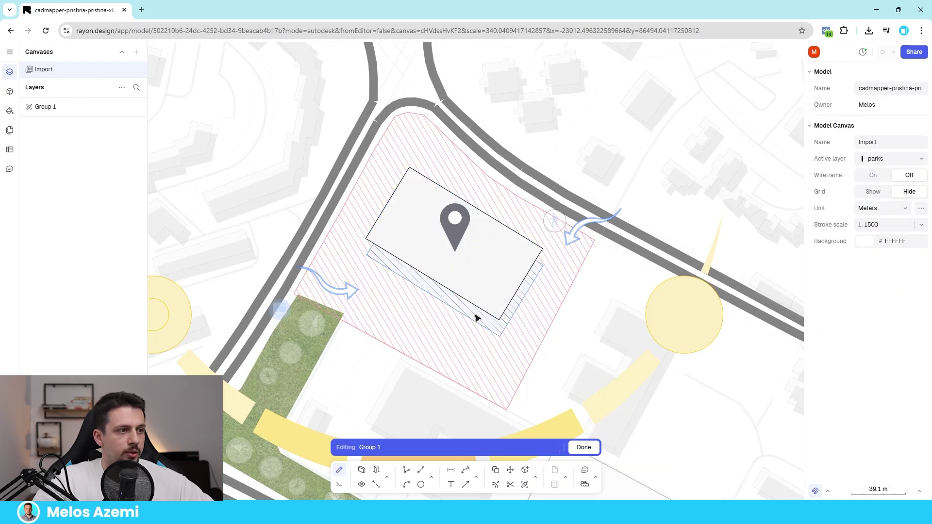
Remove the stroke from the offset rectangle, fill it with gray 9C9C9C at 38% opacity, and leave the group
{"action": "left_click", "coordinate": [474, 315]}
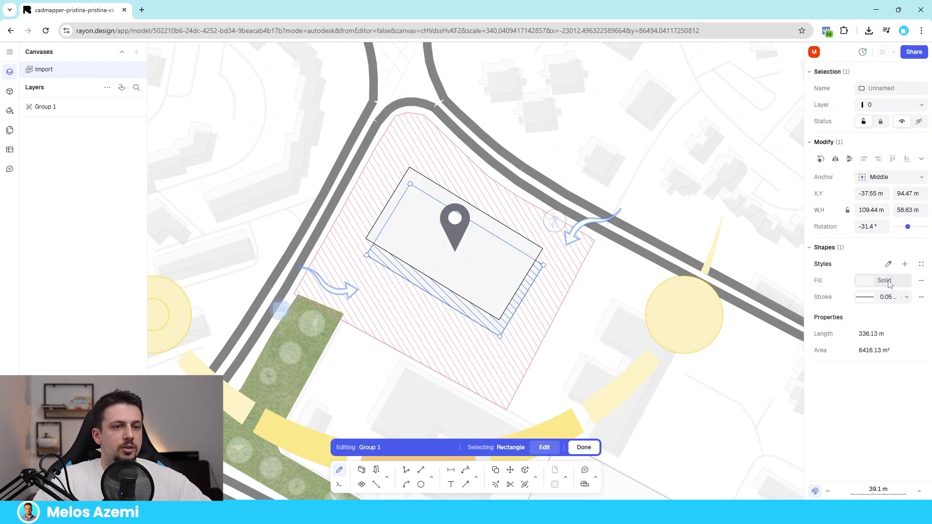
{"action": "left_click", "coordinate": [865, 284]}
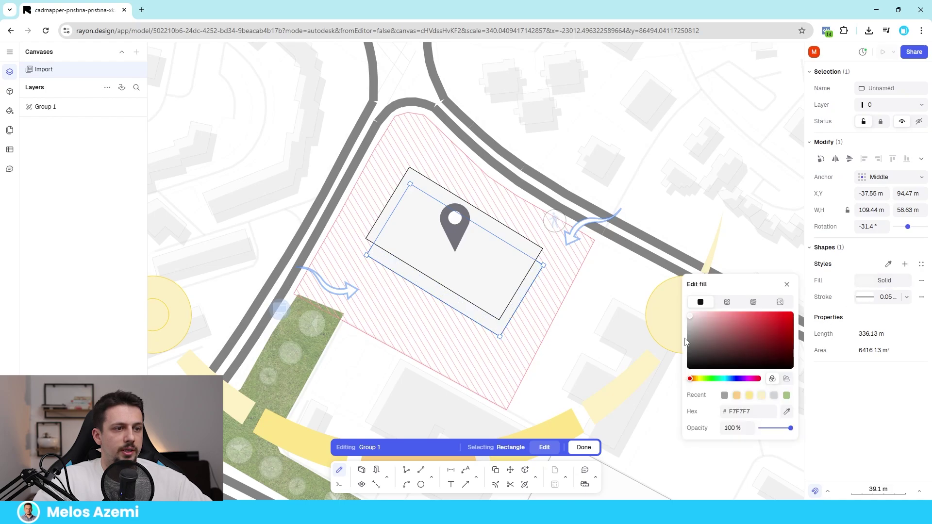
{"action": "left_click", "coordinate": [674, 341]}
{"action": "left_click", "coordinate": [468, 310]}
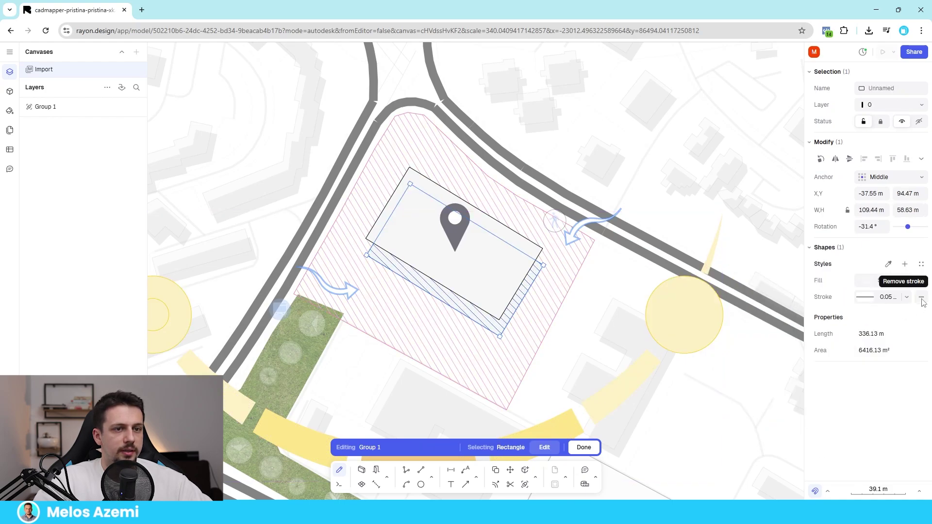
{"action": "left_click", "coordinate": [921, 298]}
{"action": "left_click", "coordinate": [873, 281]}
{"action": "left_click_drag", "start_coordinate": [691, 334], "coordinate": [688, 334]}
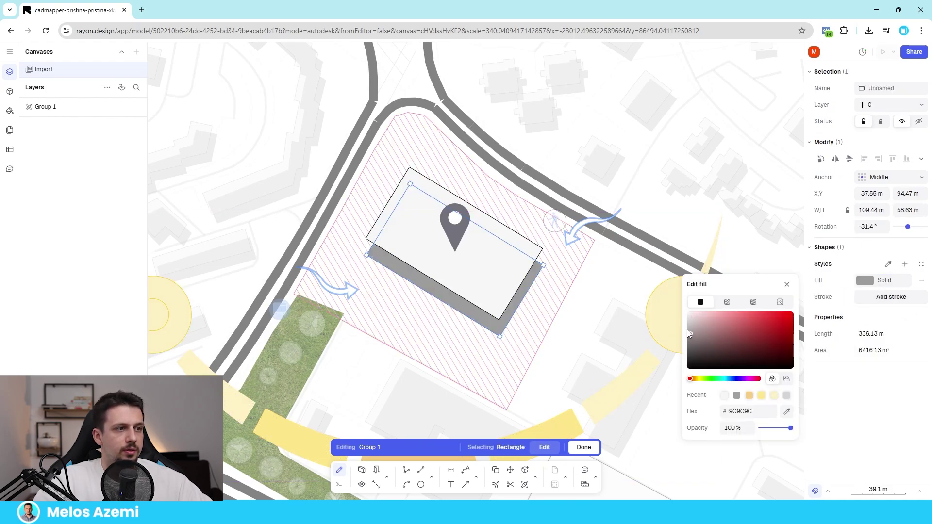
{"action": "left_click_drag", "start_coordinate": [789, 428], "coordinate": [771, 427]}
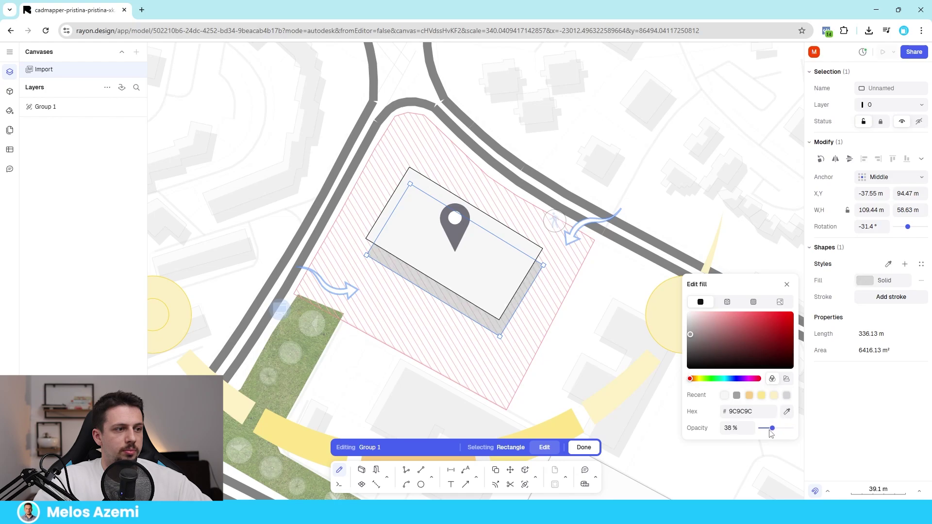
{"action": "scroll", "coordinate": [597, 306], "scroll_direction": "down", "scroll_amount": 5}
{"action": "left_click", "coordinate": [340, 143]}
{"action": "key", "text": "Escape"}
Review the overall site diagram, checking the site group, the walker icon beside the plot and the grass park south of the main road
{"action": "scroll", "coordinate": [492, 219], "scroll_direction": "down", "scroll_amount": 7}
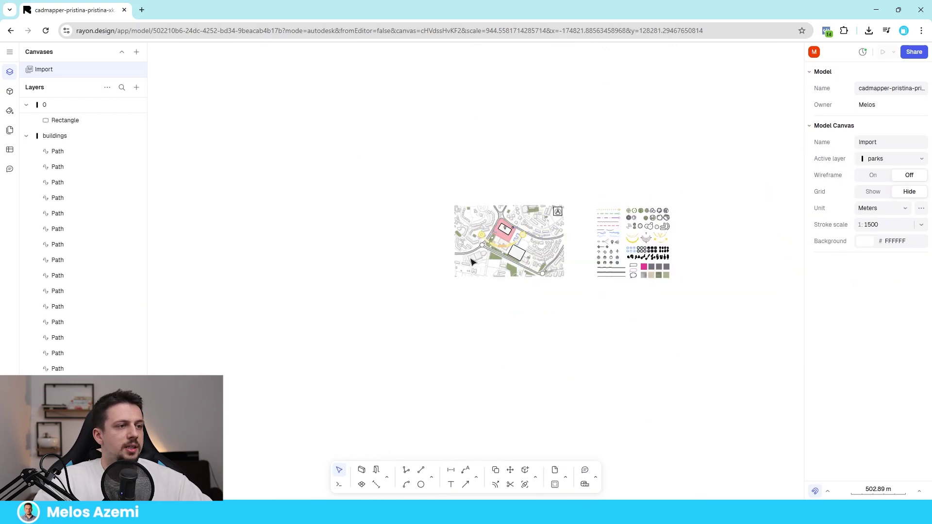
{"action": "scroll", "coordinate": [496, 235], "scroll_direction": "up", "scroll_amount": 7}
{"action": "middle_click_drag", "start_coordinate": [659, 238], "coordinate": [580, 253]}
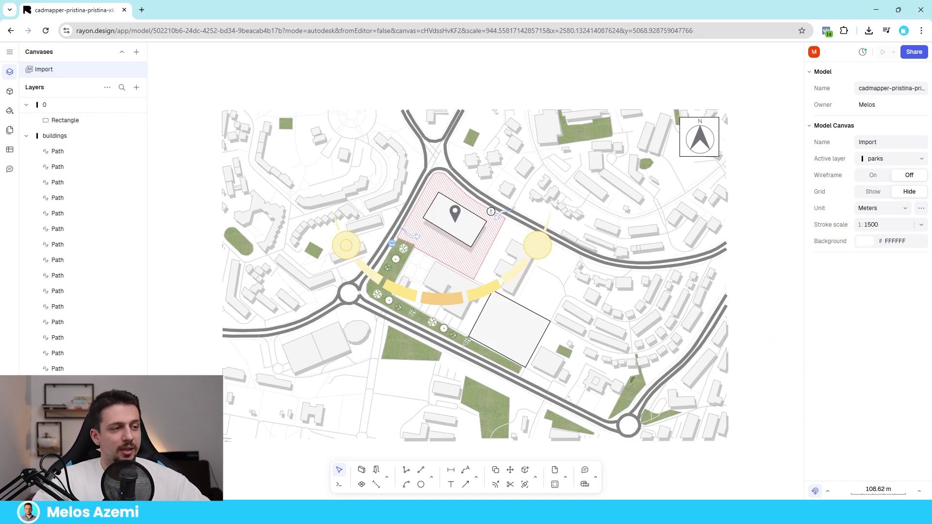
{"action": "left_click", "coordinate": [537, 240]}
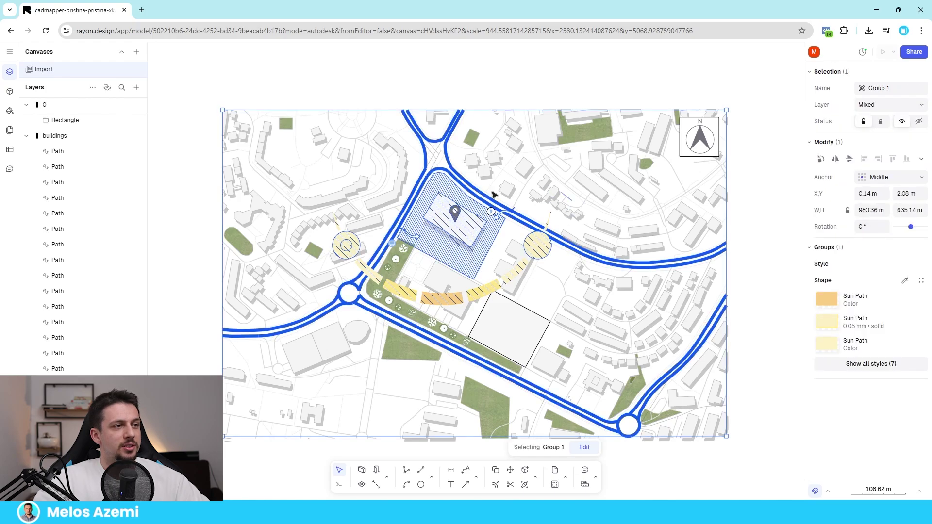
{"action": "key", "text": "Escape"}
{"action": "scroll", "coordinate": [480, 208], "scroll_direction": "up", "scroll_amount": 7}
{"action": "left_click", "coordinate": [524, 219]}
{"action": "scroll", "coordinate": [480, 213], "scroll_direction": "down", "scroll_amount": 7}
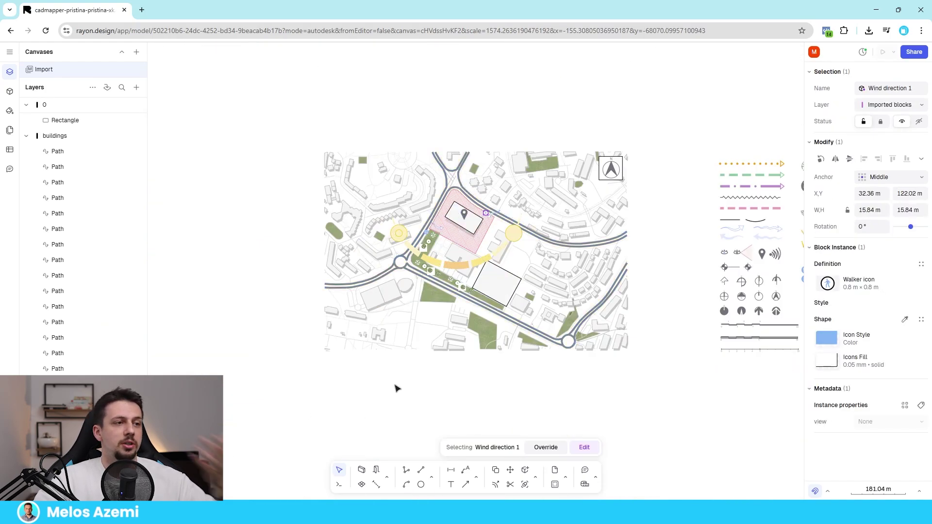
{"action": "scroll", "coordinate": [520, 214], "scroll_direction": "up", "scroll_amount": 2}
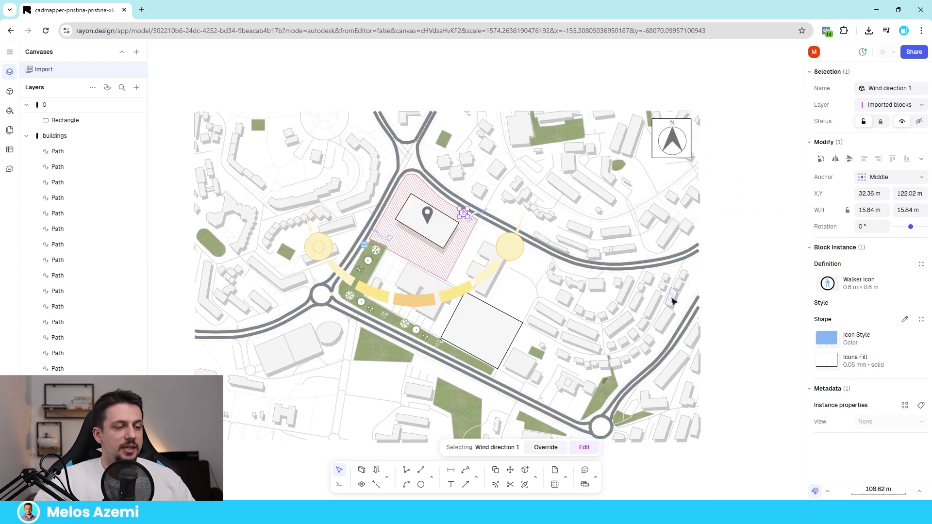
{"action": "left_click", "coordinate": [768, 337]}
{"action": "left_click", "coordinate": [383, 363]}
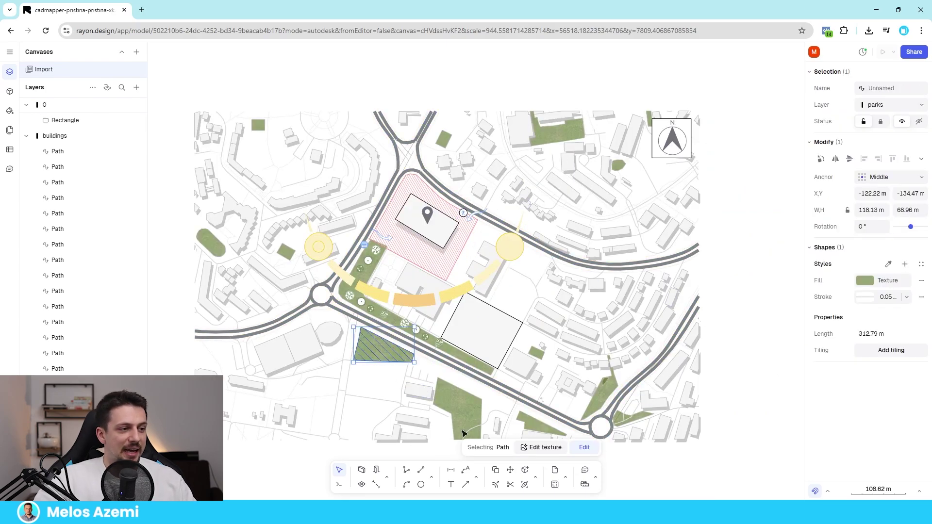